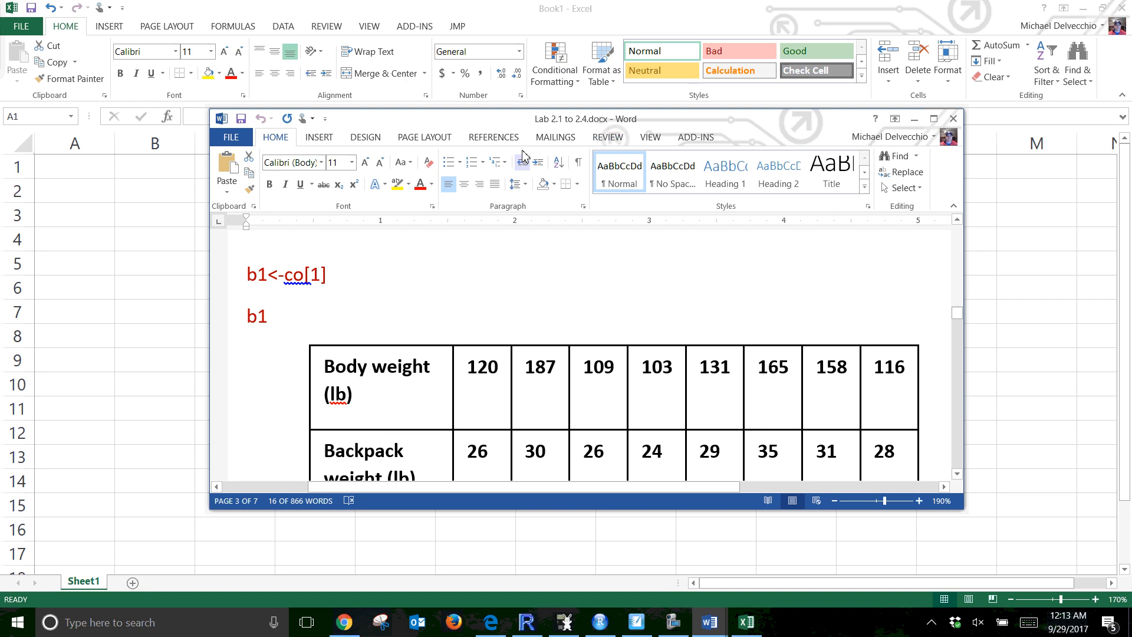
Maximize the lab document and read its data table and the Excel instructions before returning to the workbook
click(933, 118)
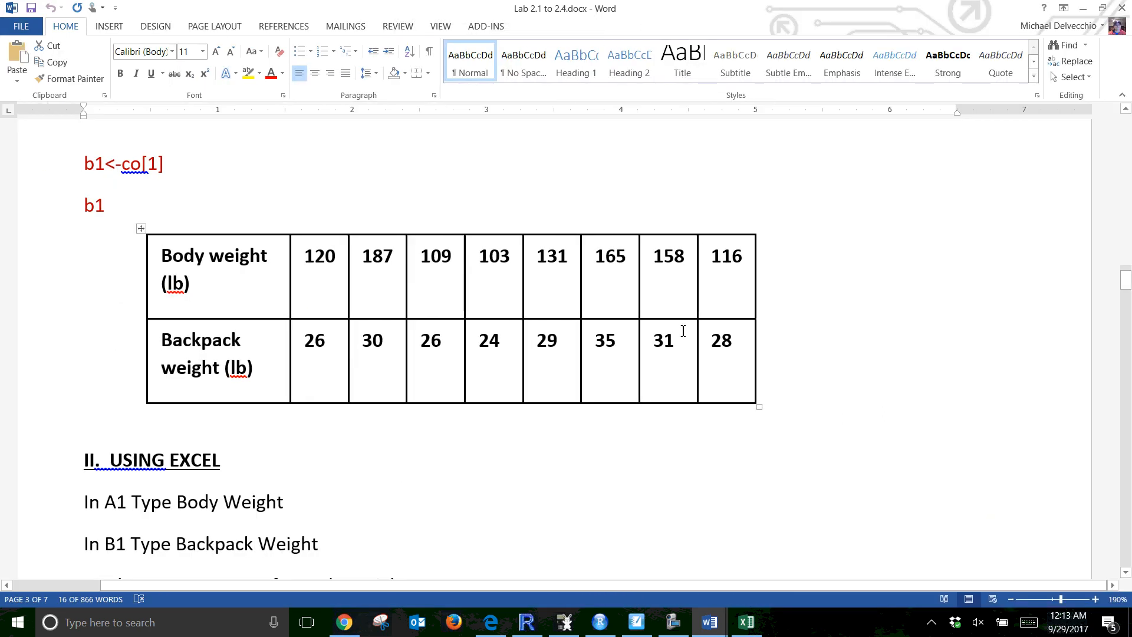
scroll(541, 392, down, 4)
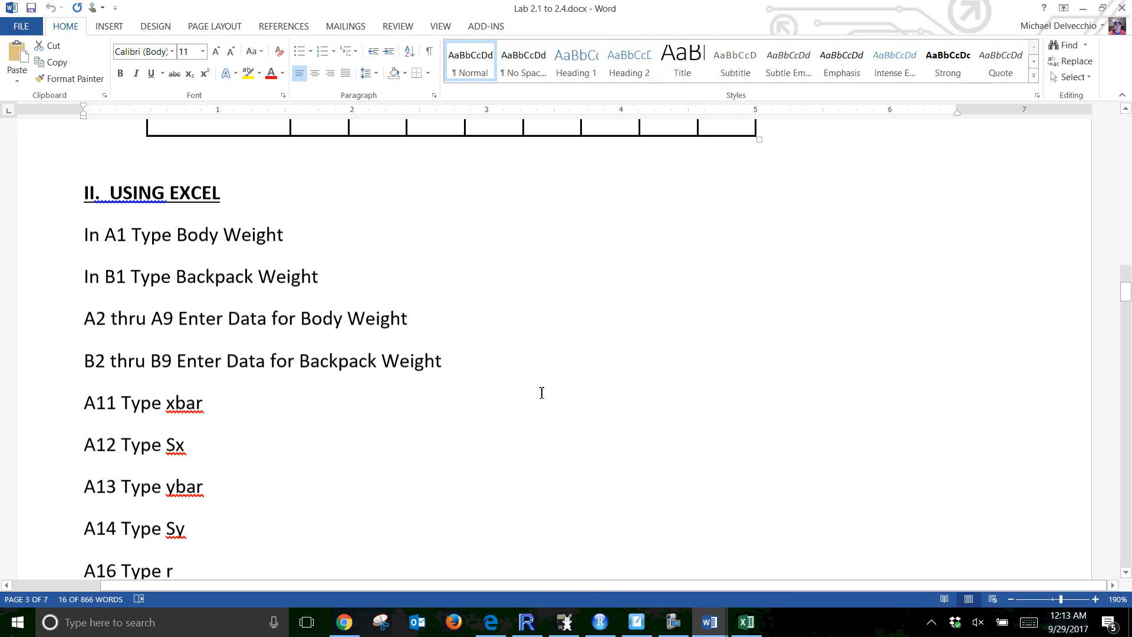
scroll(541, 392, up, 3)
scroll(541, 391, up, 3)
scroll(553, 327, down, 1)
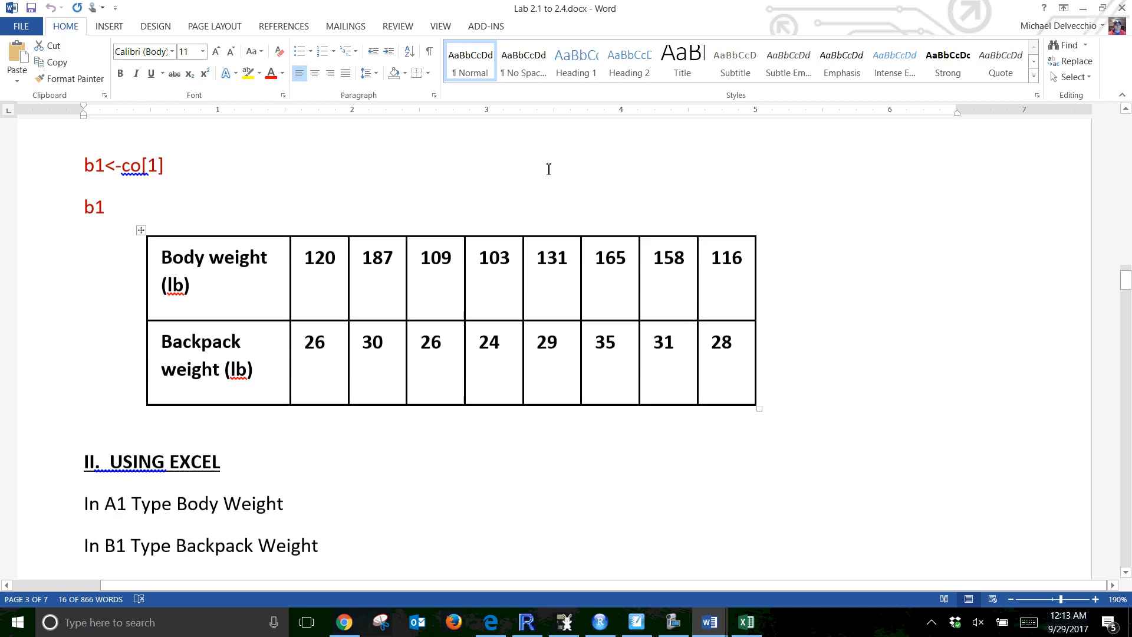
drag(823, 7, 0, 14)
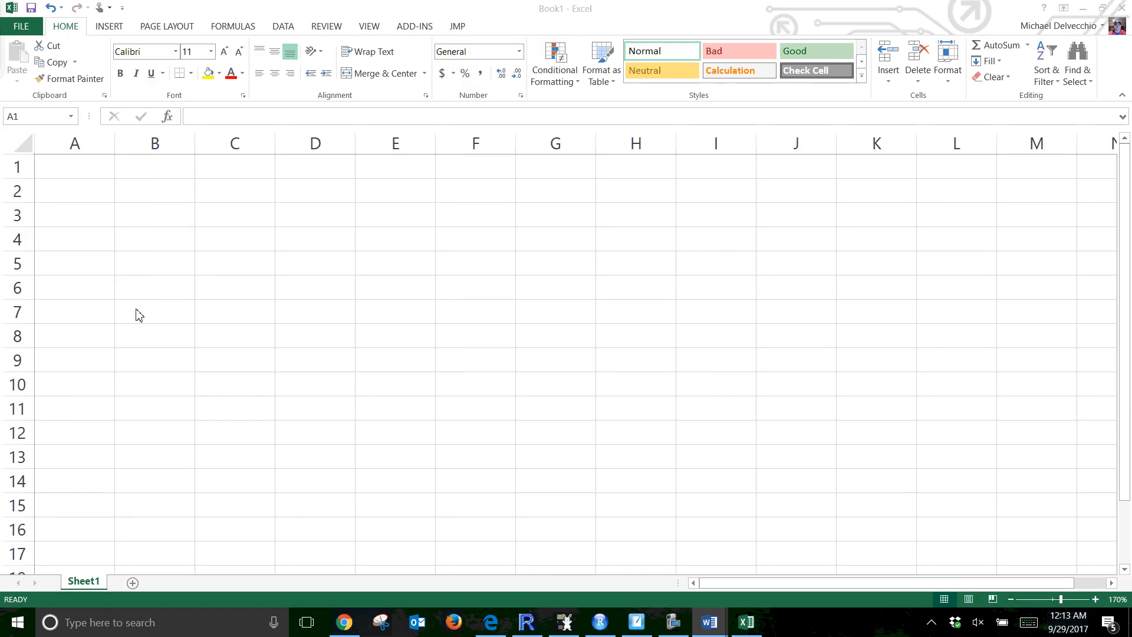
Enter the header Body Weight (x) in cell A1
click(81, 163)
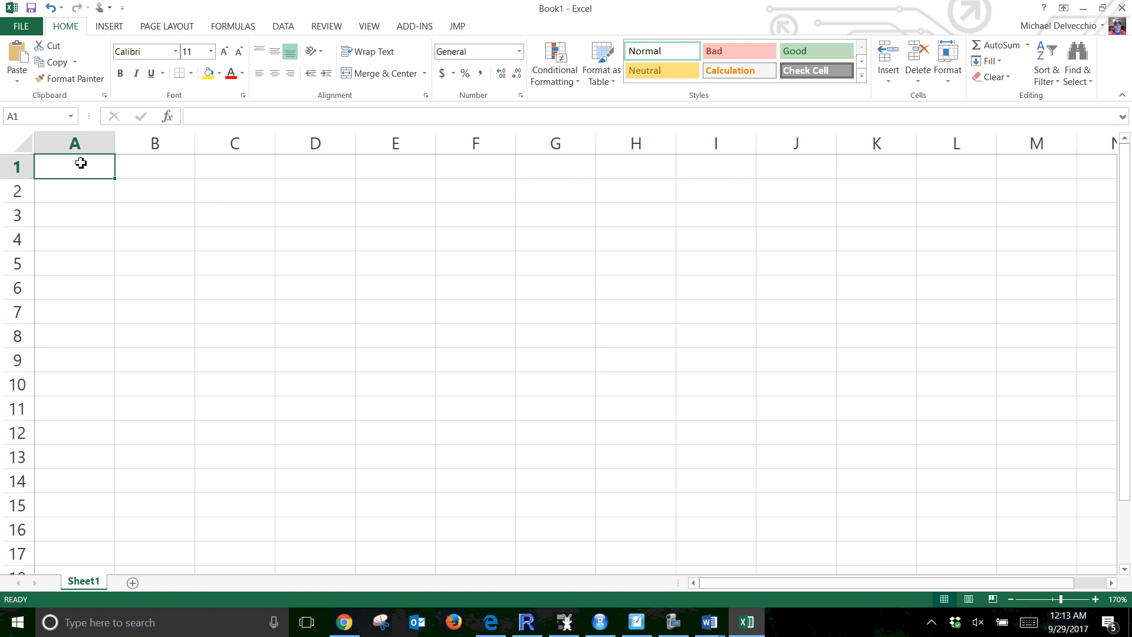
text(Bodyw)
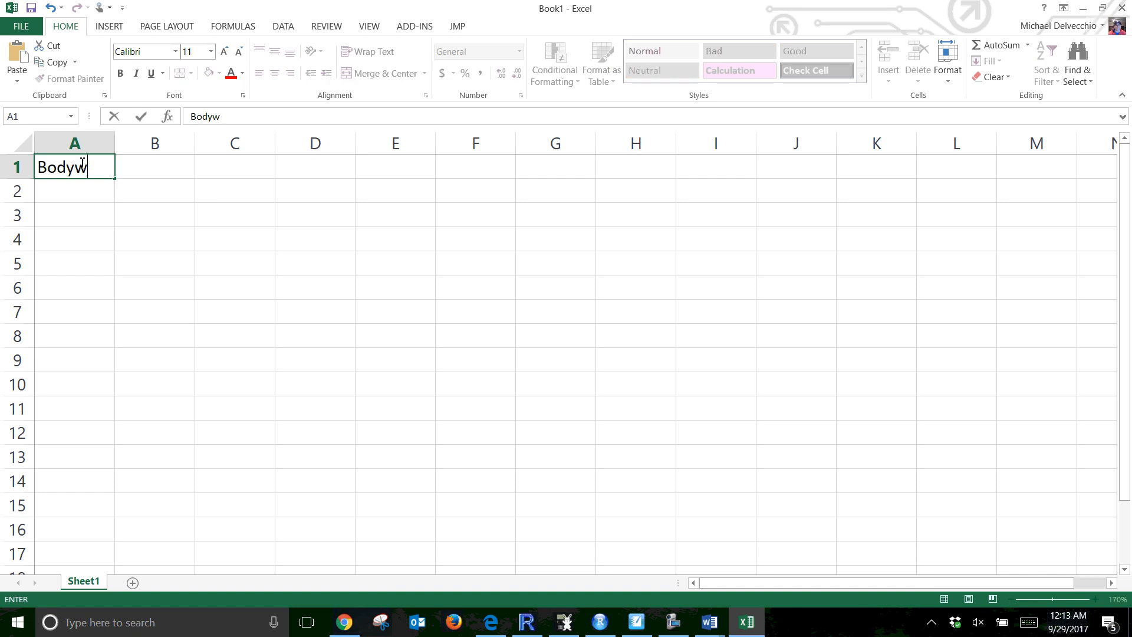
key(BackSpace)
text(Weight (x)
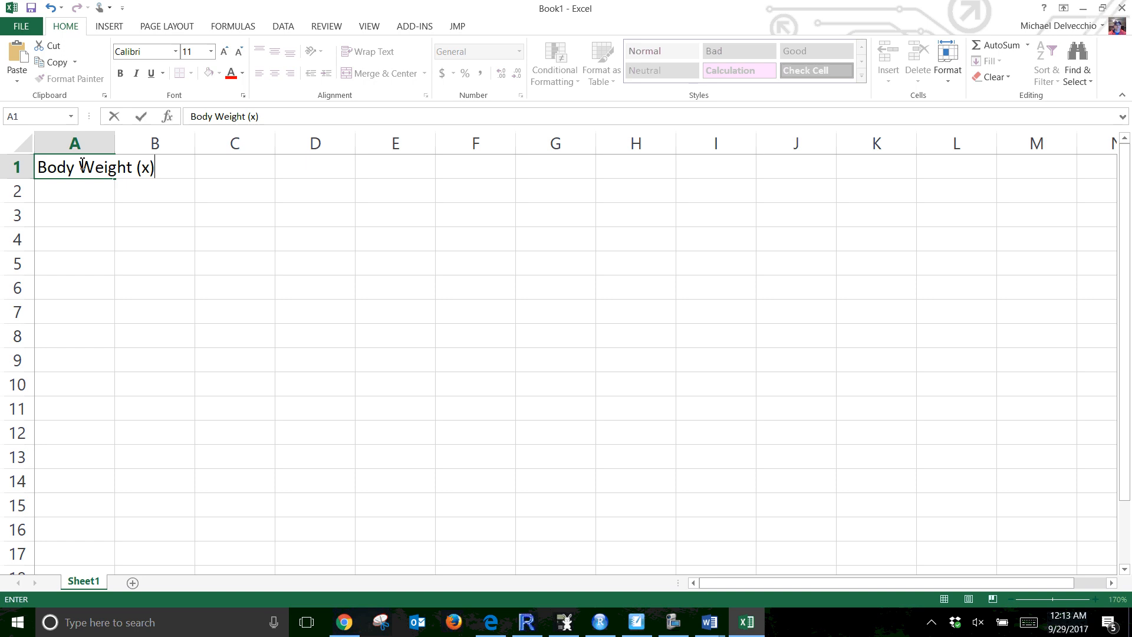
key(Return)
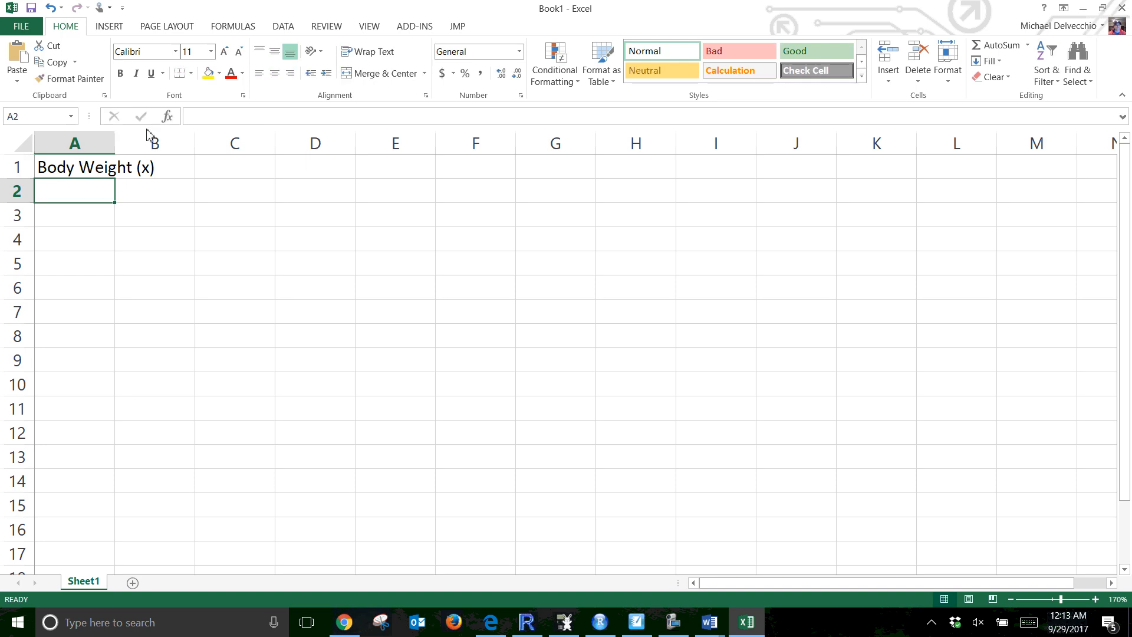
Enter the header Backpack Weight (Y) in cell B1 and autofit columns A and B to their contents
double_click(114, 143)
click(200, 165)
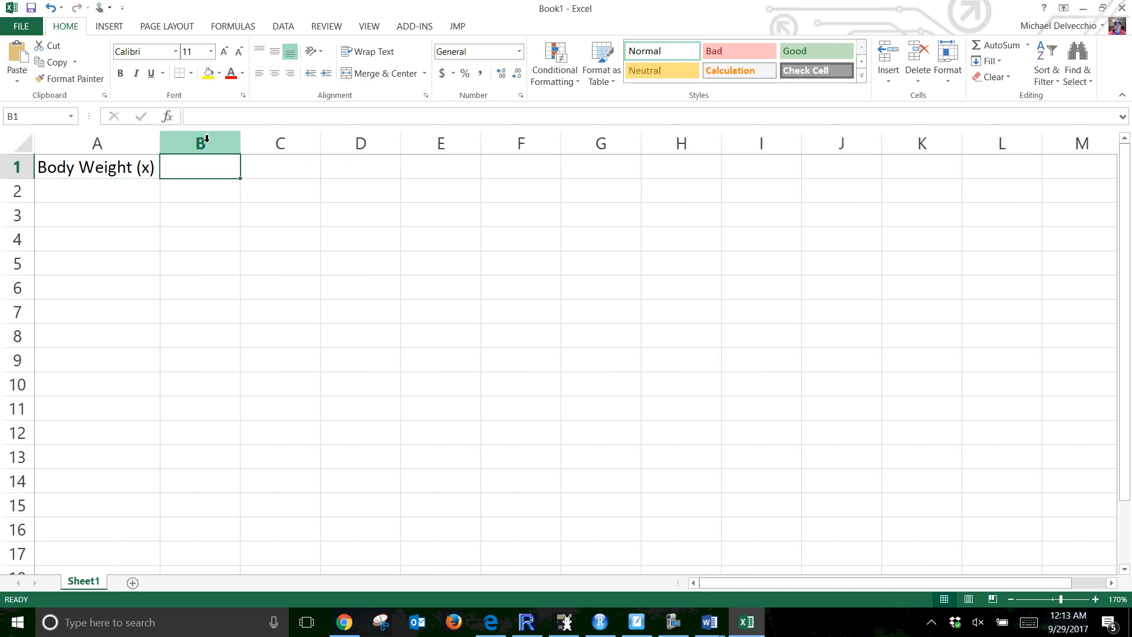
text(Bac)
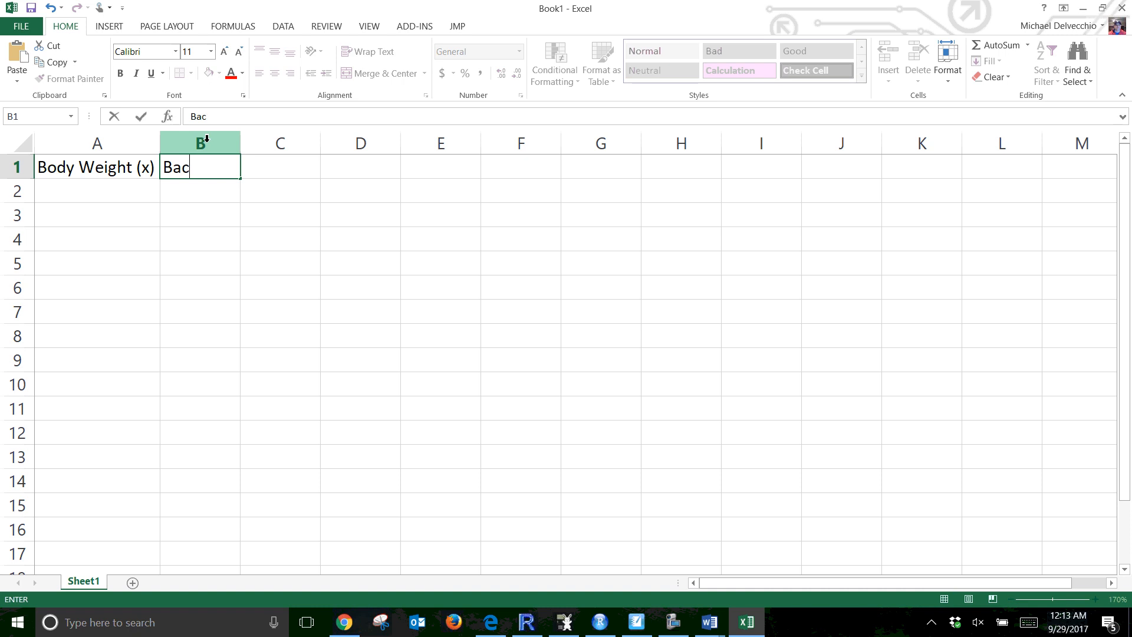
text(kpack Weight (Y)
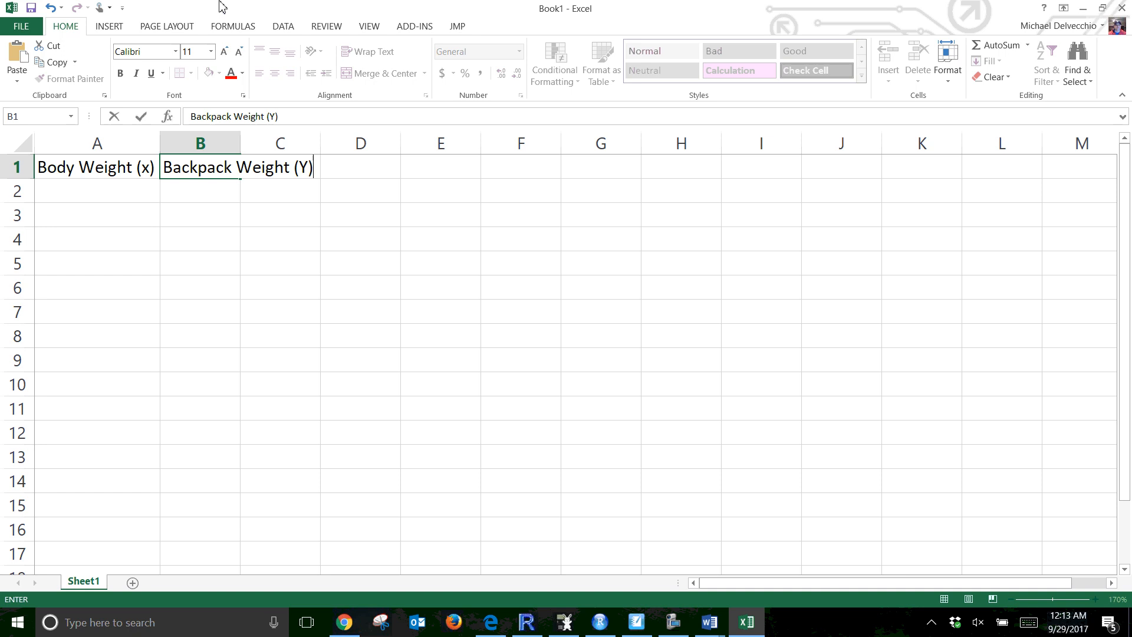
click(284, 454)
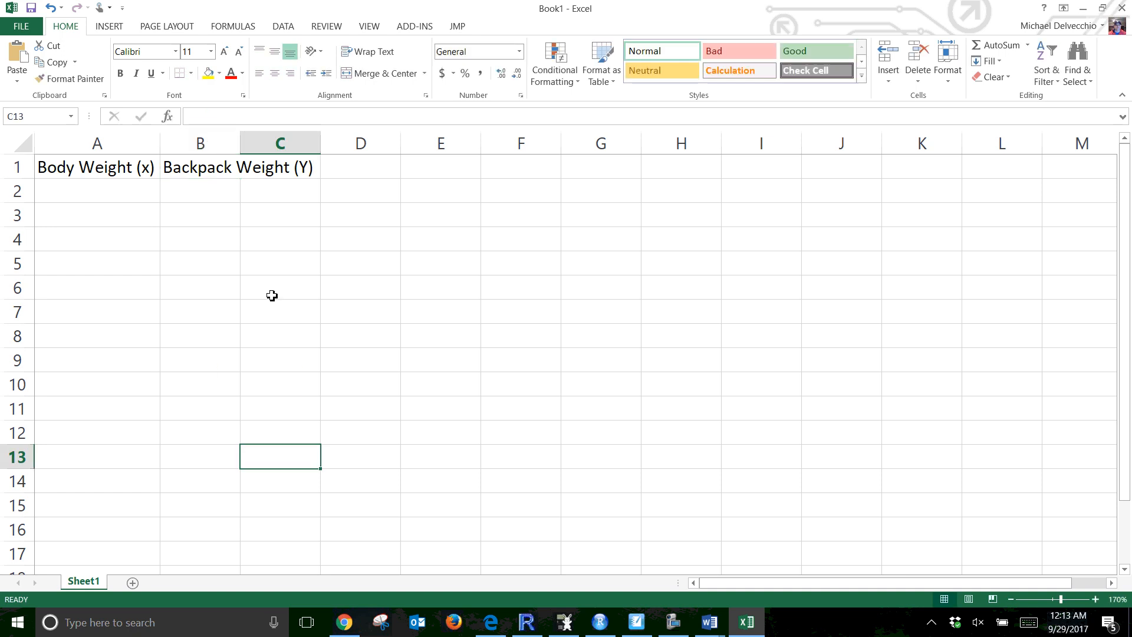
double_click(242, 141)
Enter the body weights 120, 187, 109, 103, 131, 165, 158 and 116 in cells A2 through A9
click(146, 191)
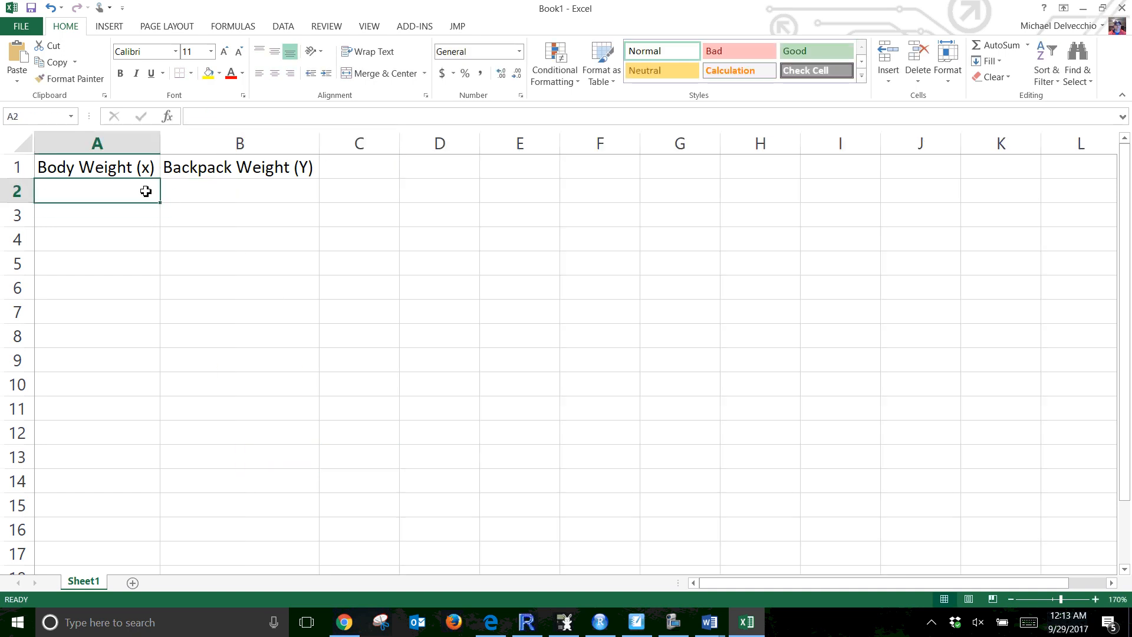
text(120)
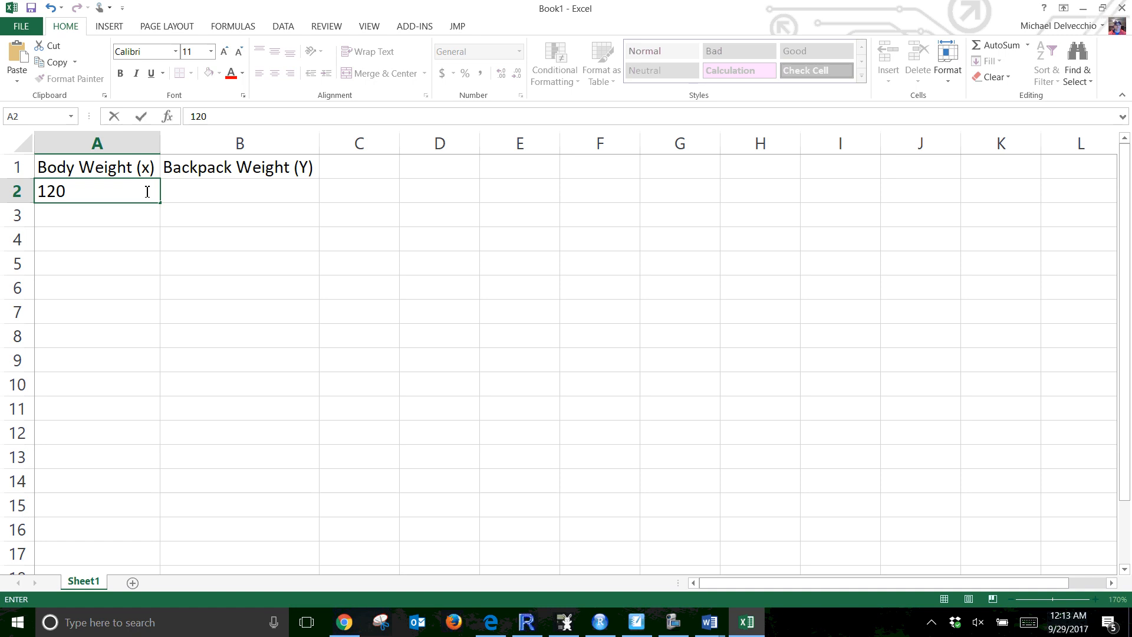
key(Return)
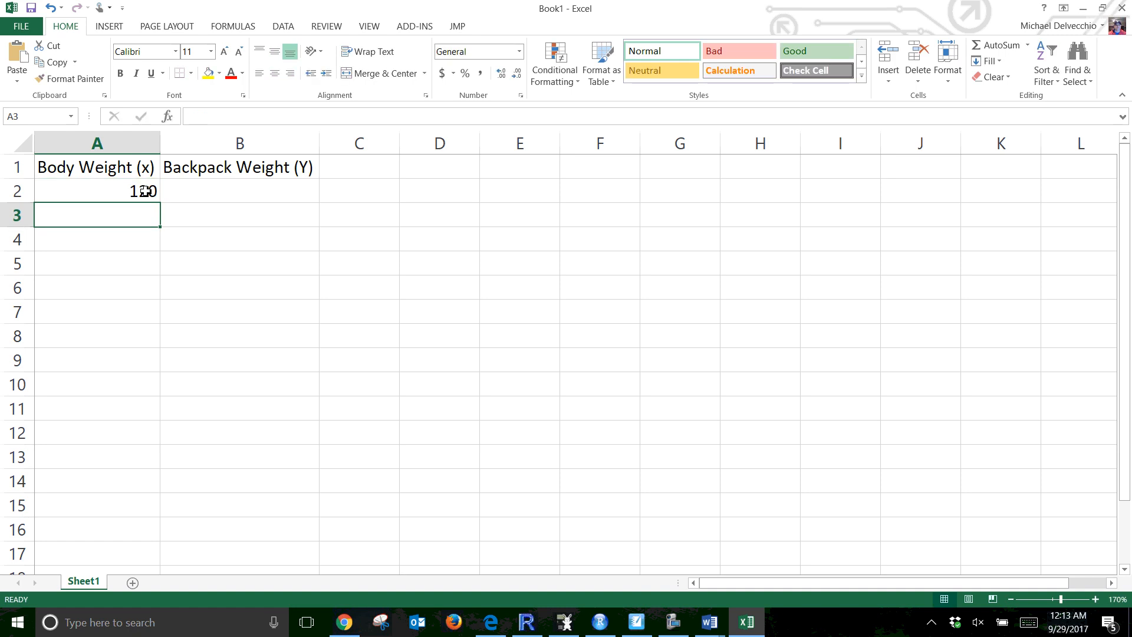
text(187)
key(Return)
text(10)
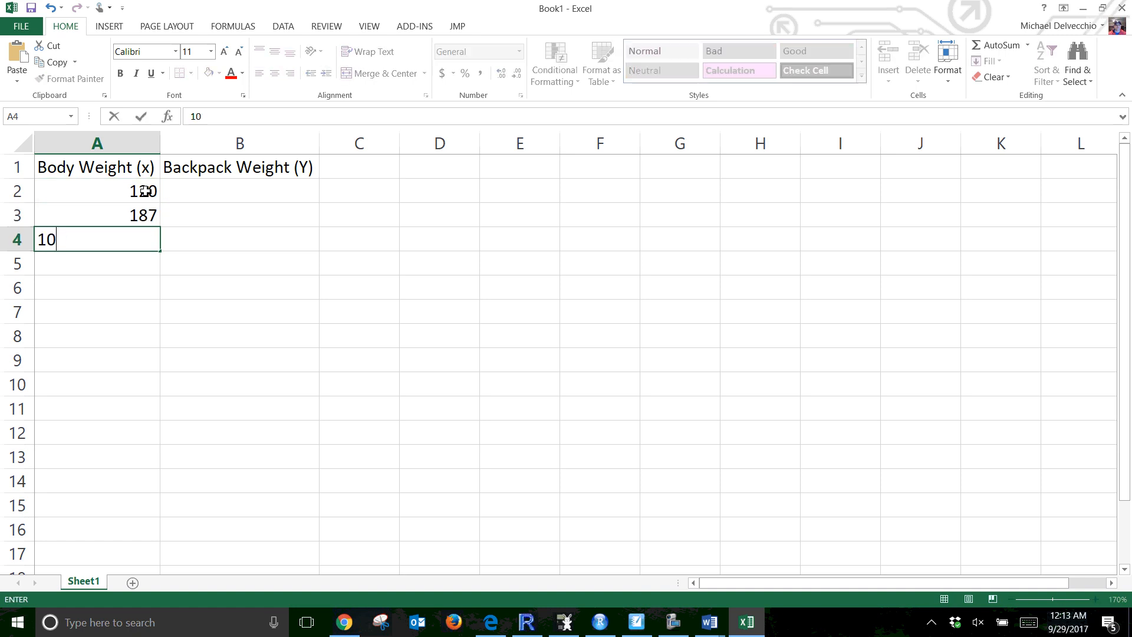
text(9)
key(Return)
text(103)
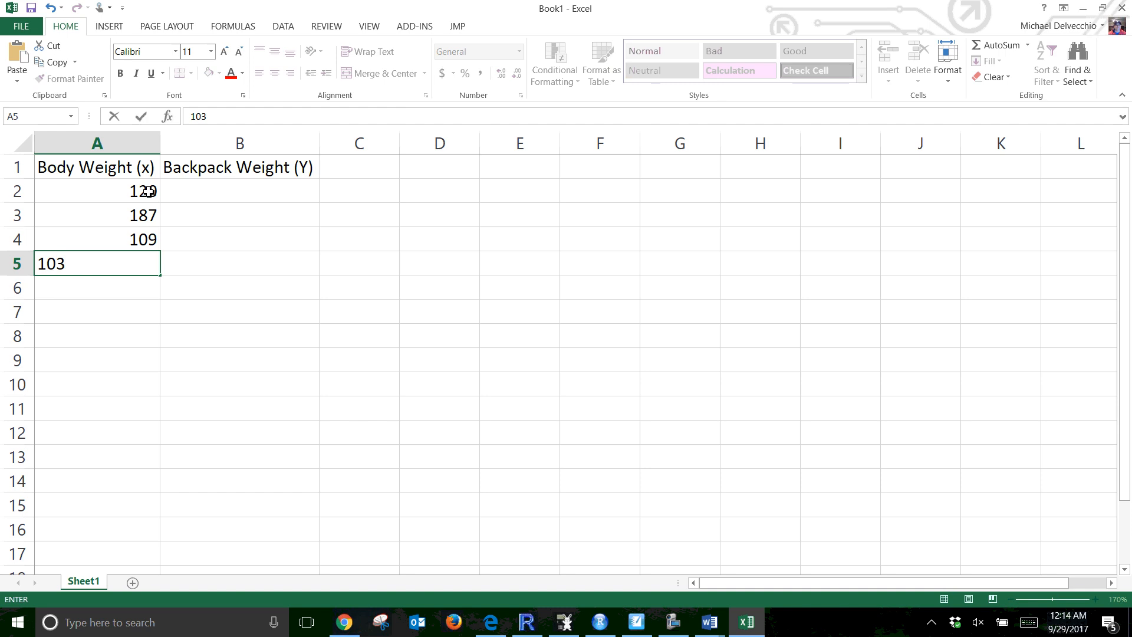
key(Return)
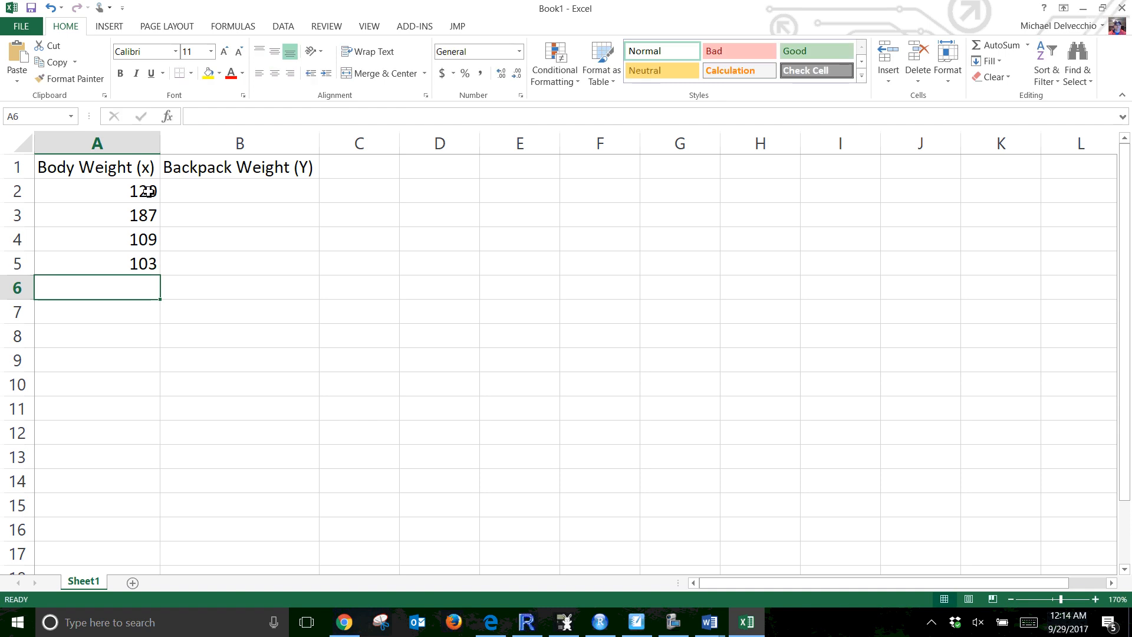
text(131)
key(Return)
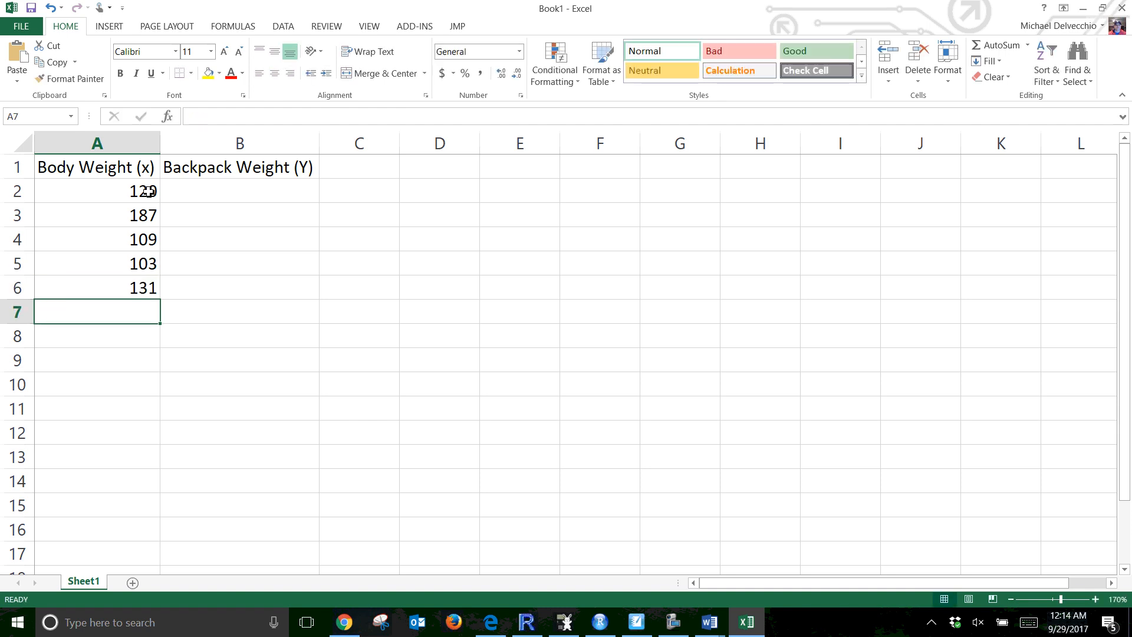
text(165)
key(Return)
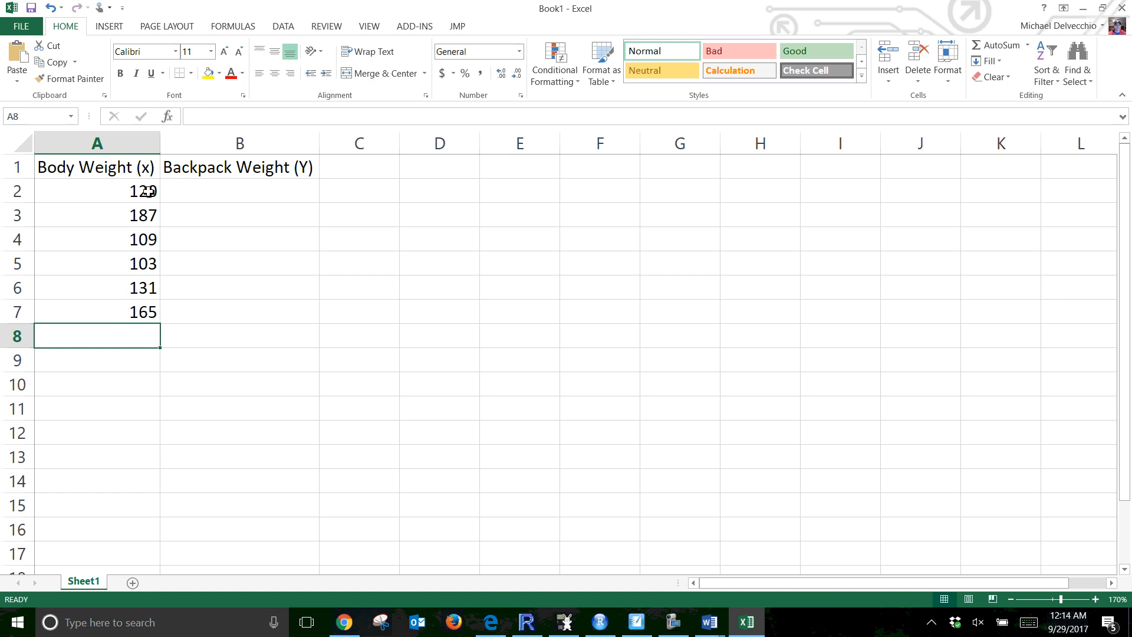
text(158)
key(Return)
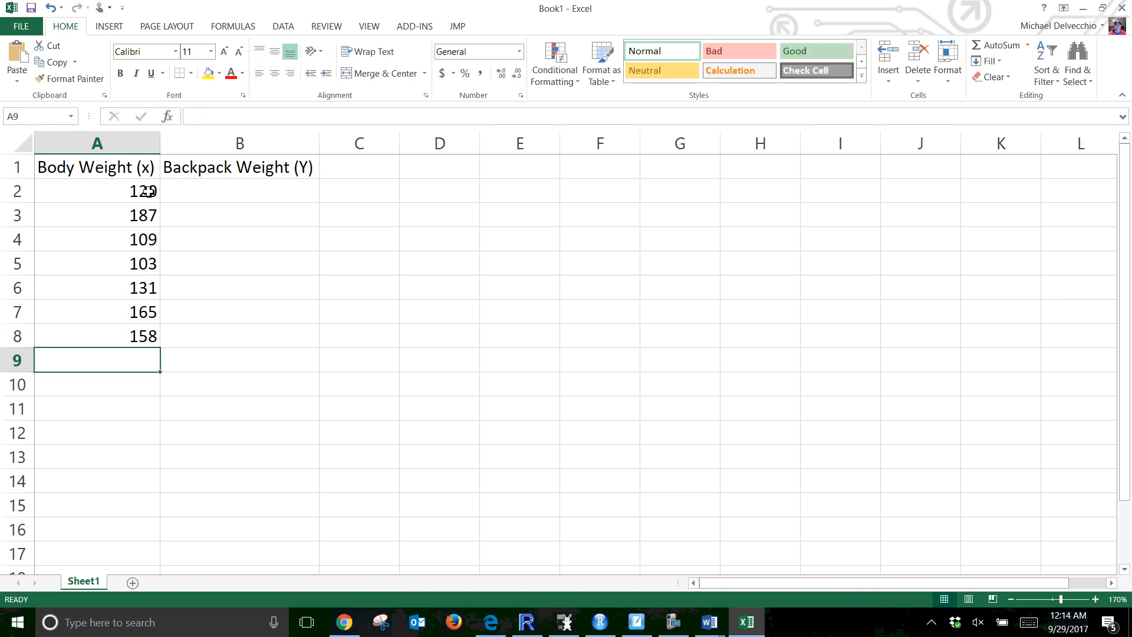
text(116)
key(Return)
Enter the backpack weights 26, 30, 26, 24, 29, 35, 31 and 28 in cells B2 through B9
key(Right)
key(Up)
key(Up)
key(Up)
key(Up)
key(Up)
key(Up)
key(Up)
key(Up)
key(Up)
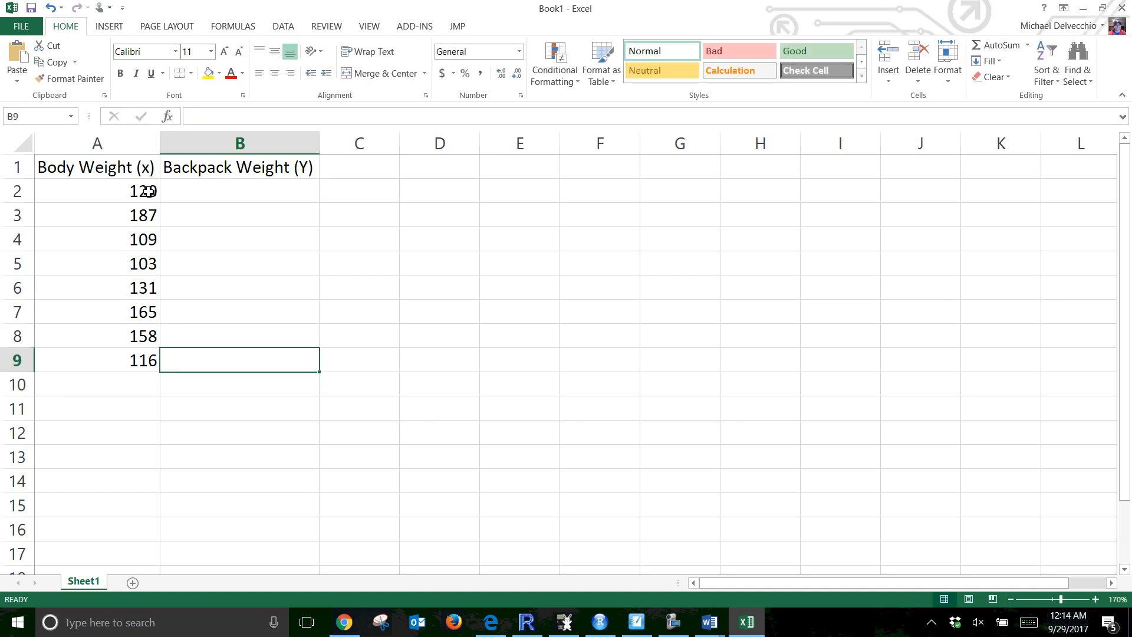
key(Down)
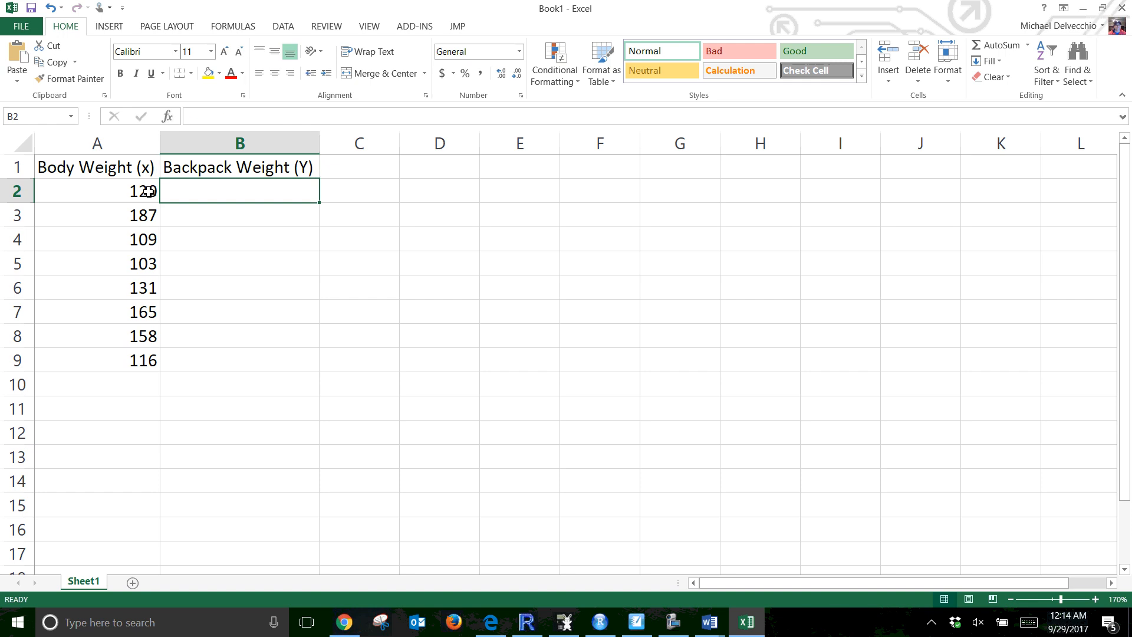
text(26)
key(Return)
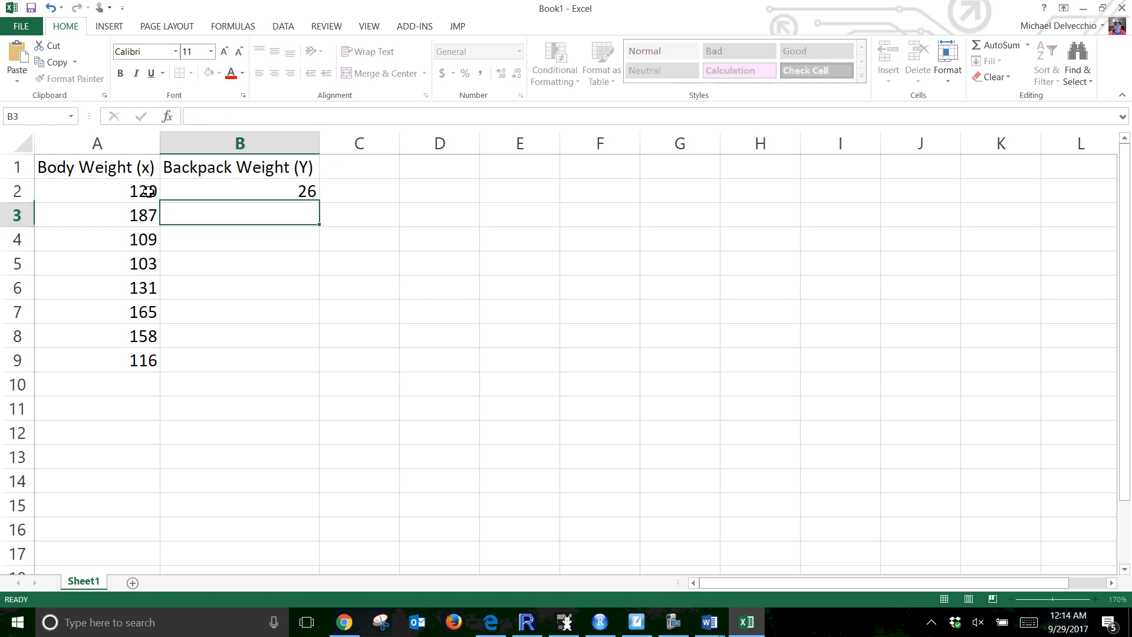
text(30)
key(Return)
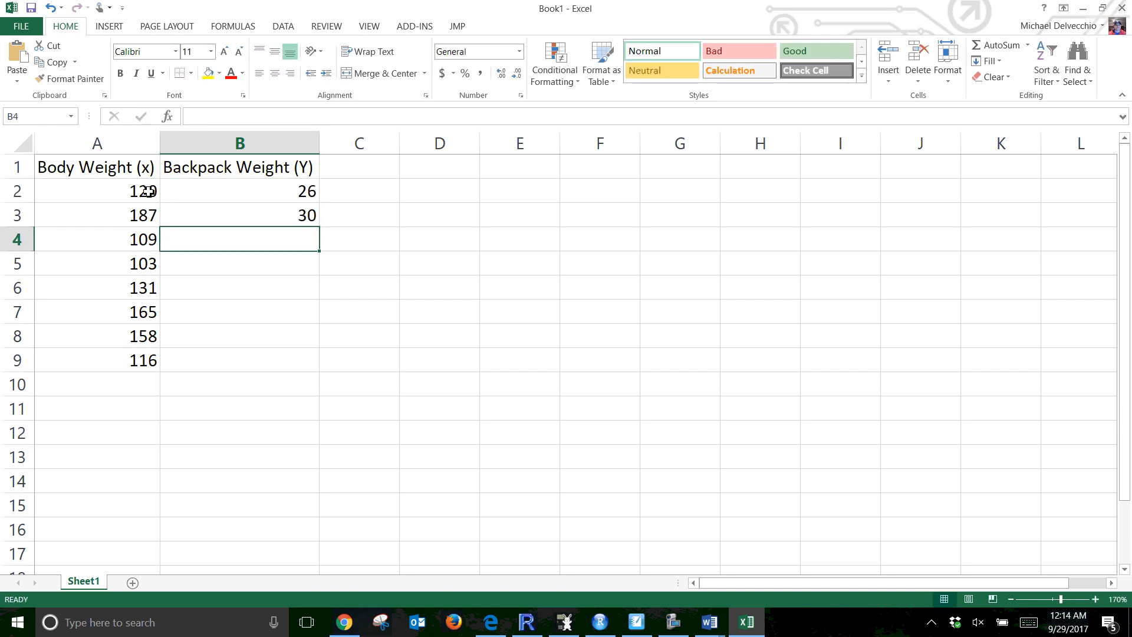
text(26)
key(Return)
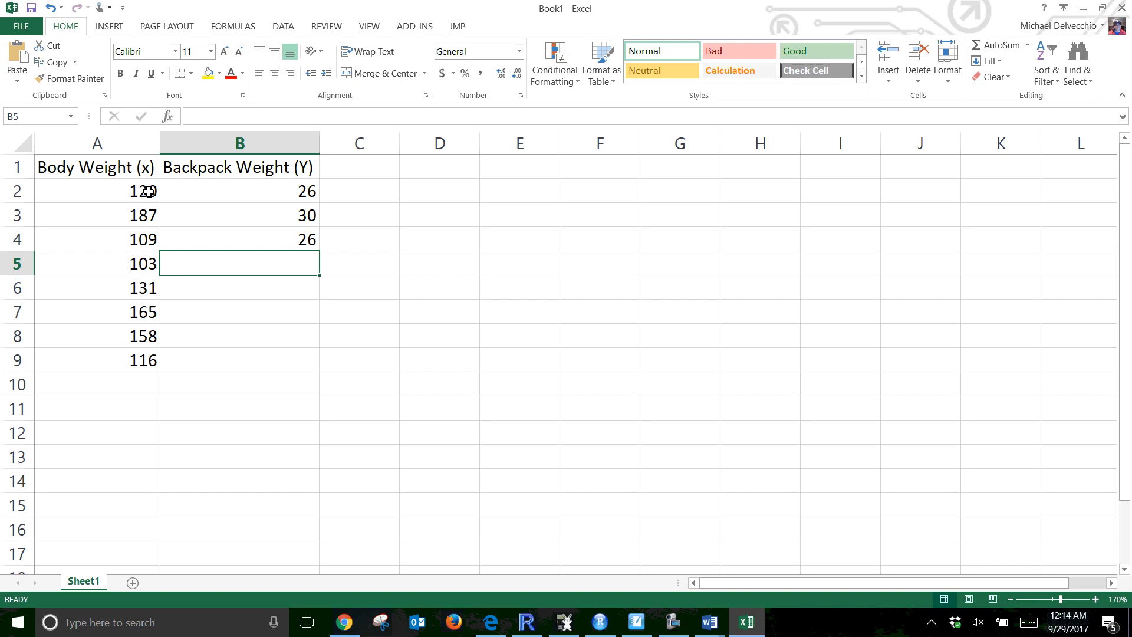
text(24)
key(Return)
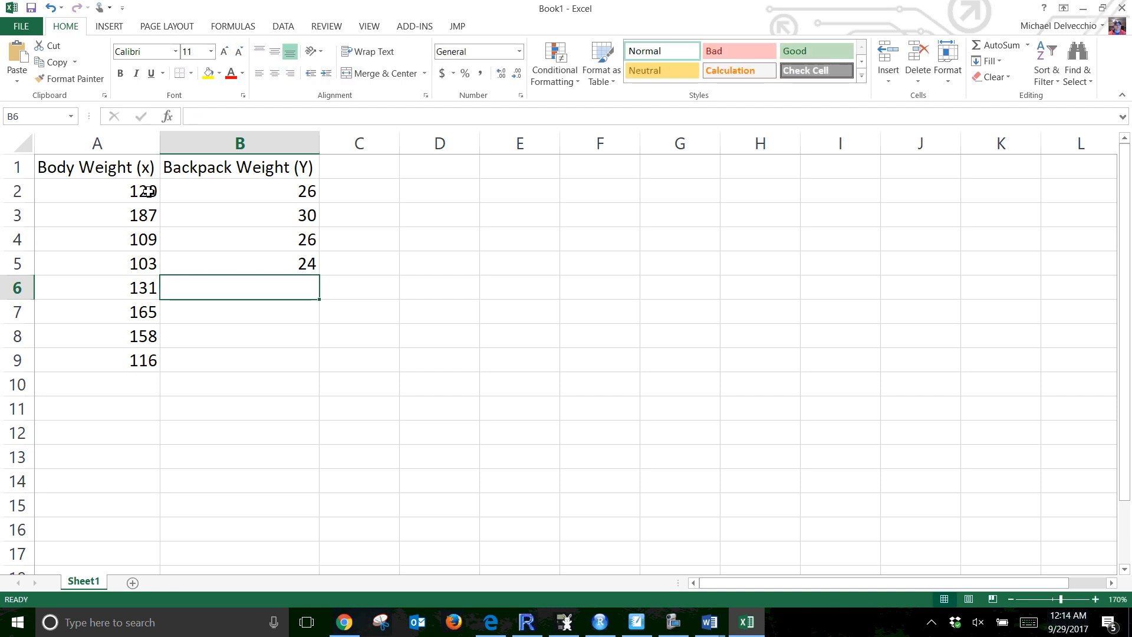
text(29)
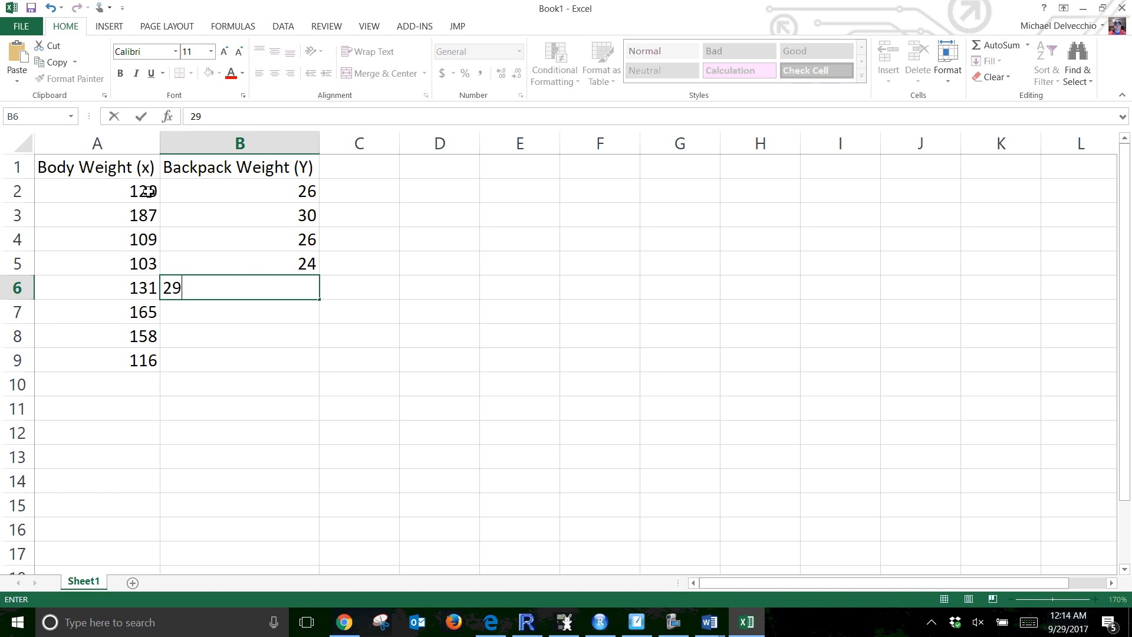
key(Return)
text(35)
key(Return)
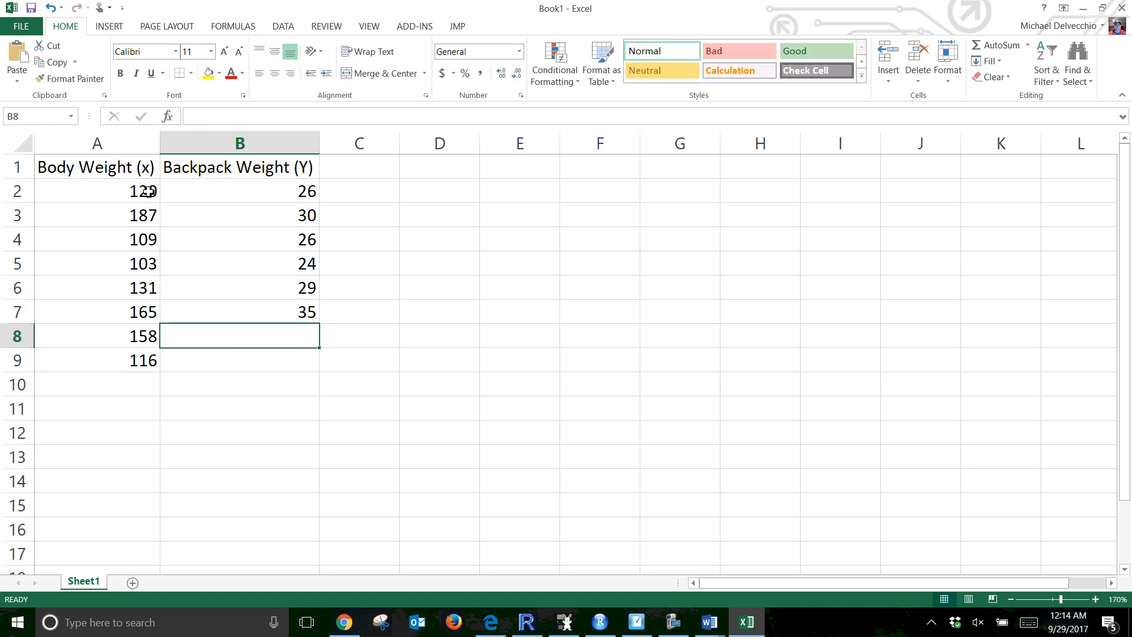
text(31)
key(Return)
text(82)
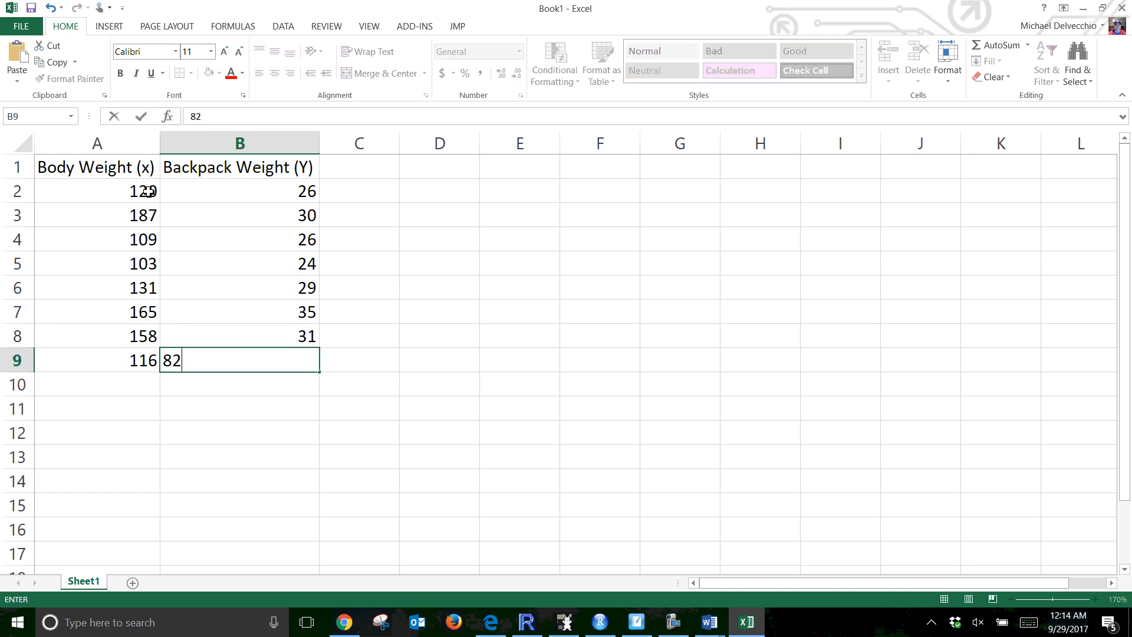
key(BackSpace)
key(BackSpace)
text(28)
key(Return)
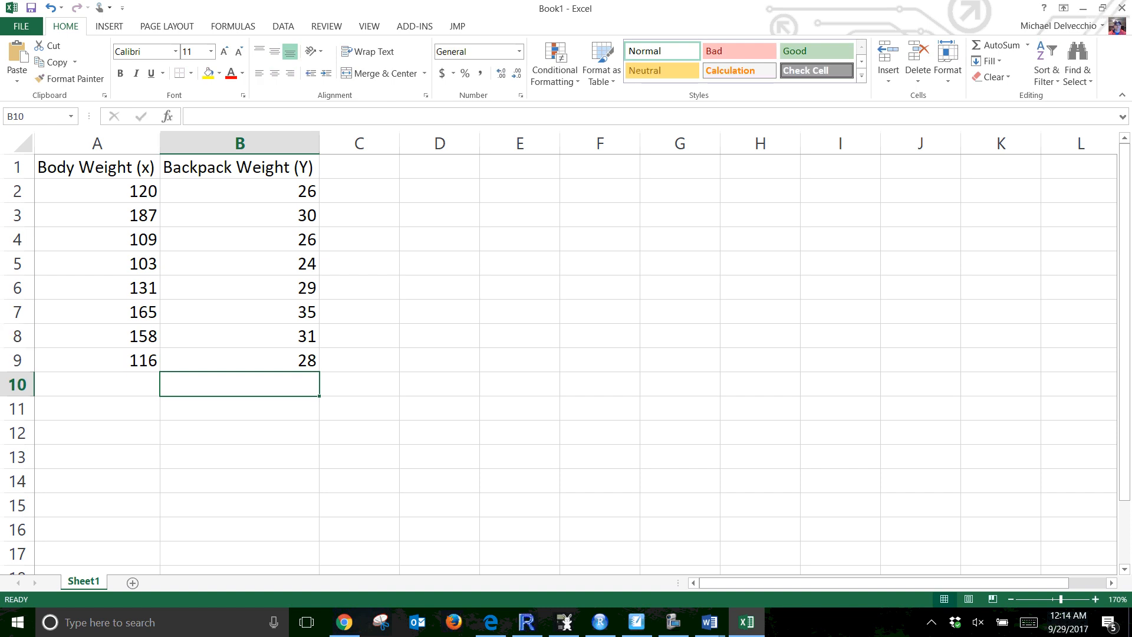
Label cells A11 and A12 as xbar and Sx
key(alt+Tab)
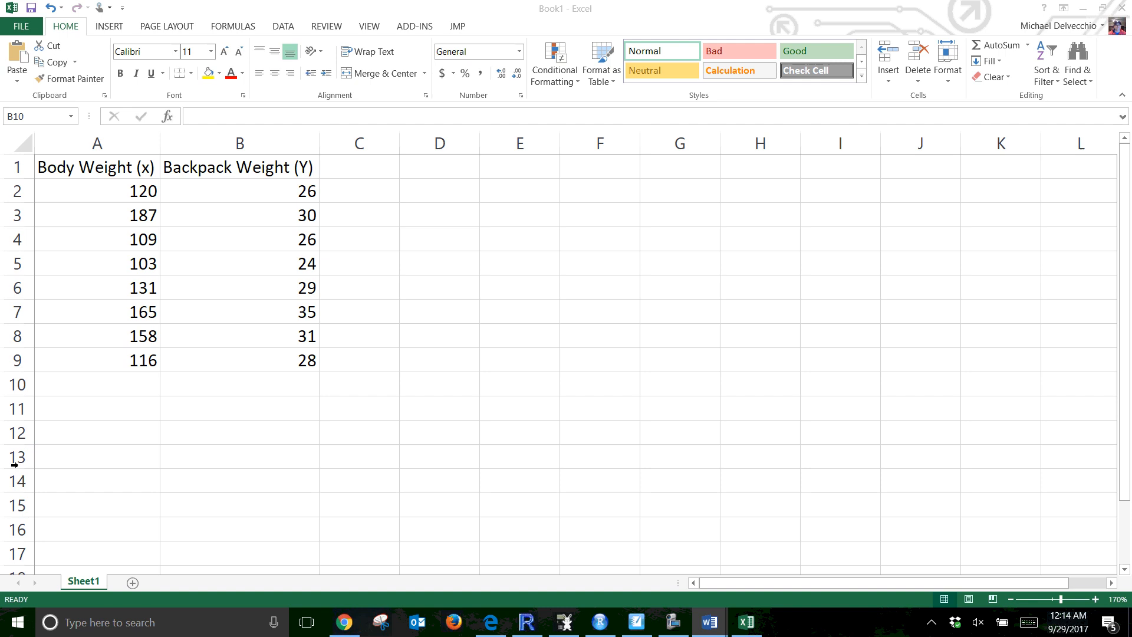
key(alt+Tab)
click(107, 409)
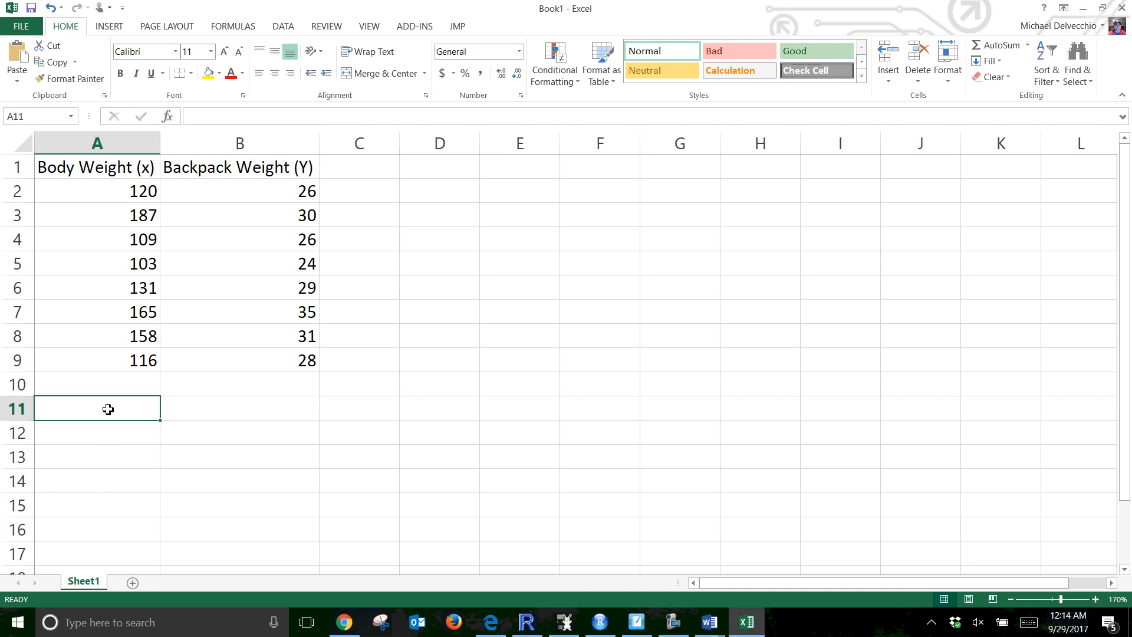
text(xbar)
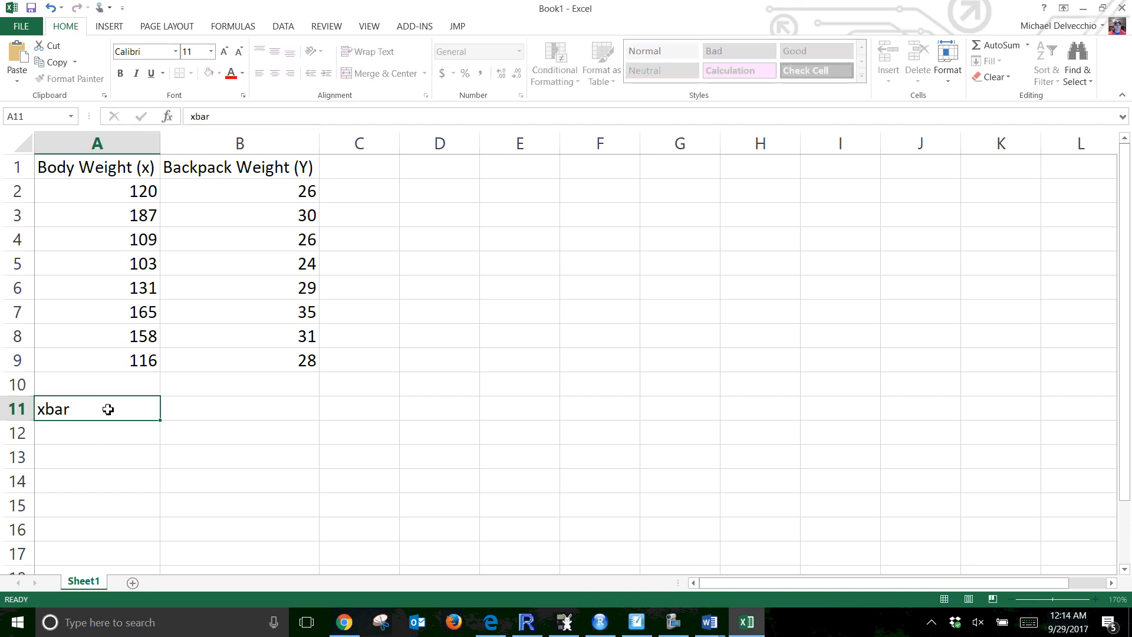
key(Return)
text(Sx)
key(Return)
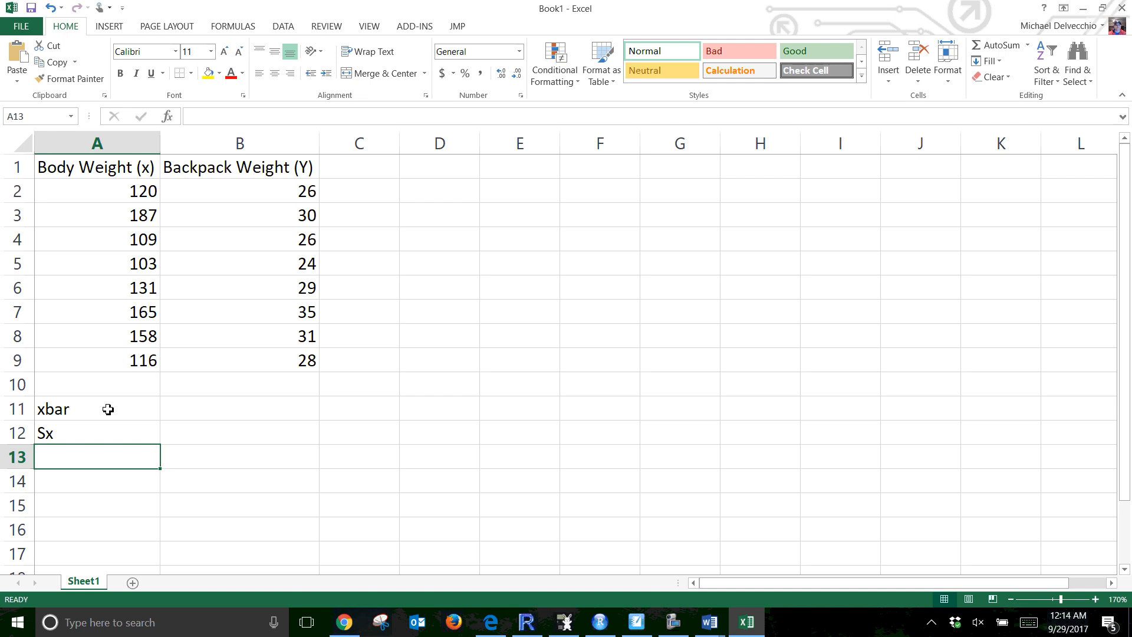
Label cells A13, A14 and A16 as ybar, Sy and r, leaving A15 empty
text(ybar)
key(Return)
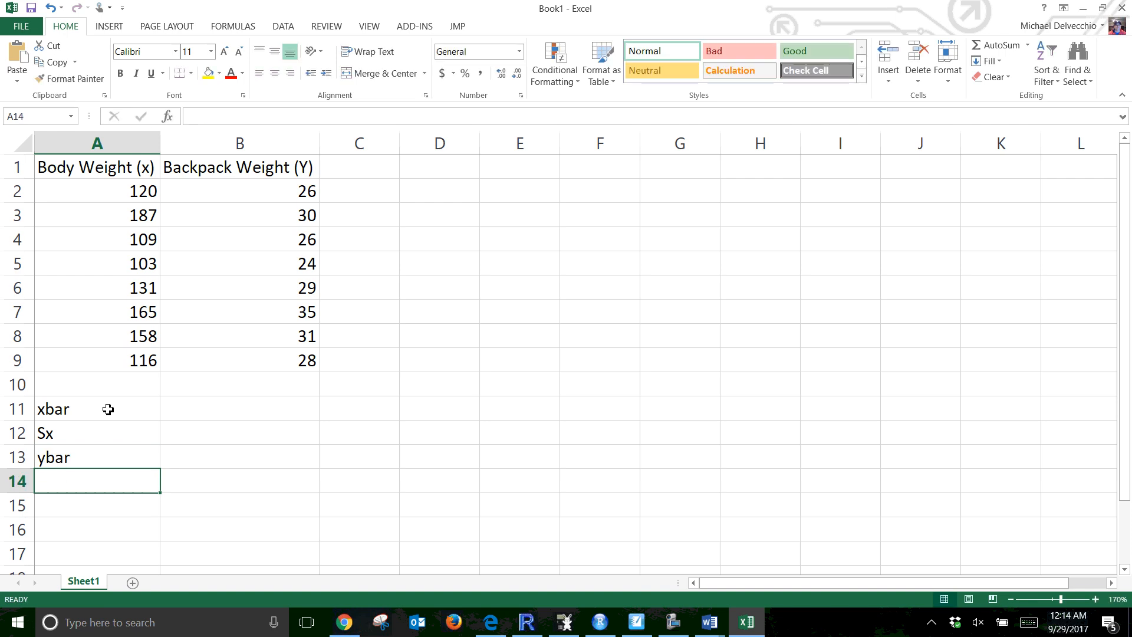
text(Sy)
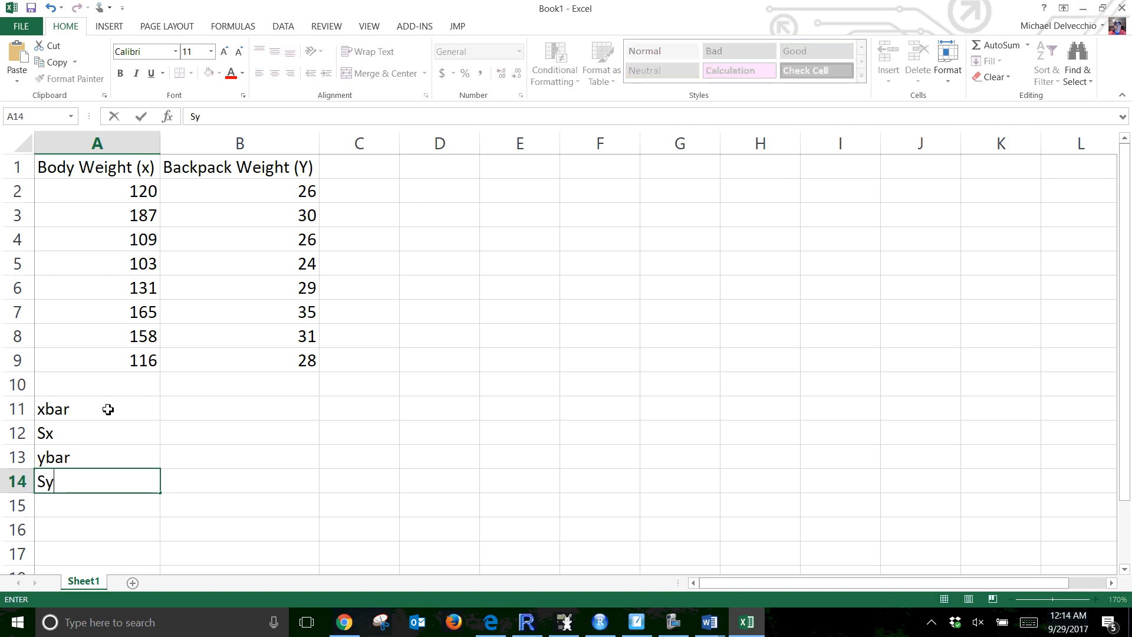
key(Return)
key(Return)
text(r)
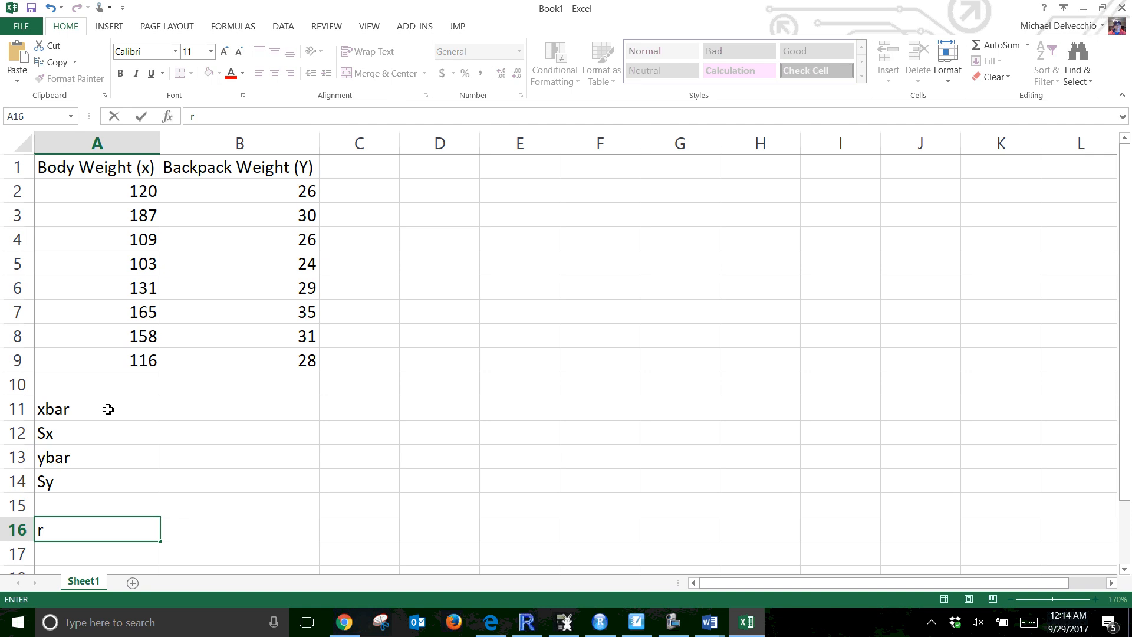
key(Return)
key(Return)
Label cells A18 and A19 as a and b
scroll(58, 315, down, 4)
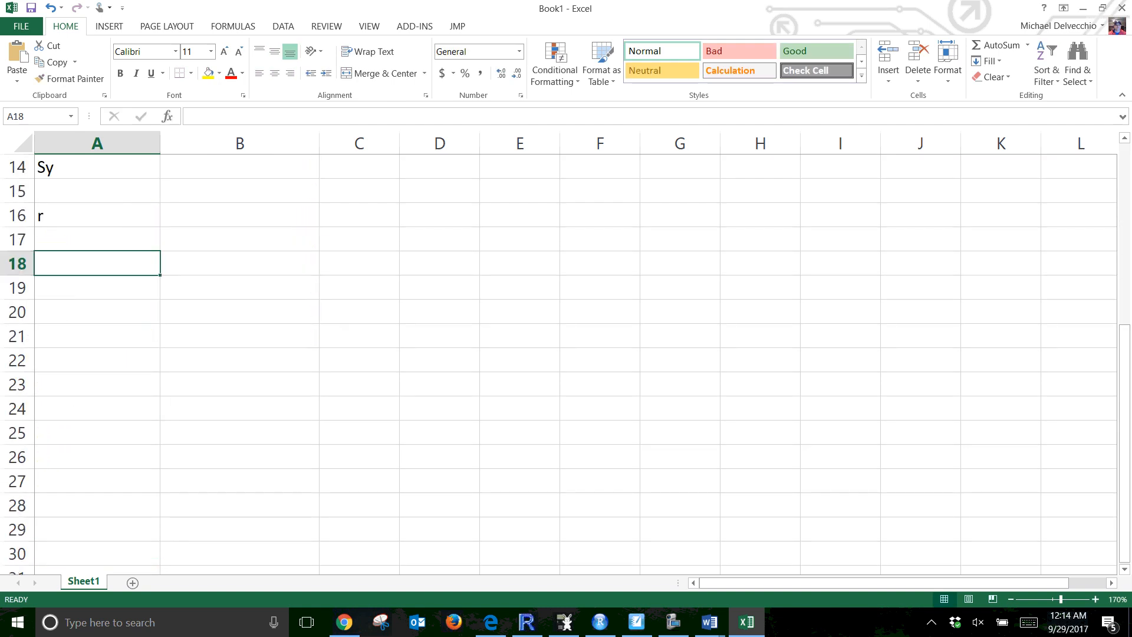
scroll(566, 363, down, 1)
scroll(139, 295, up, 2)
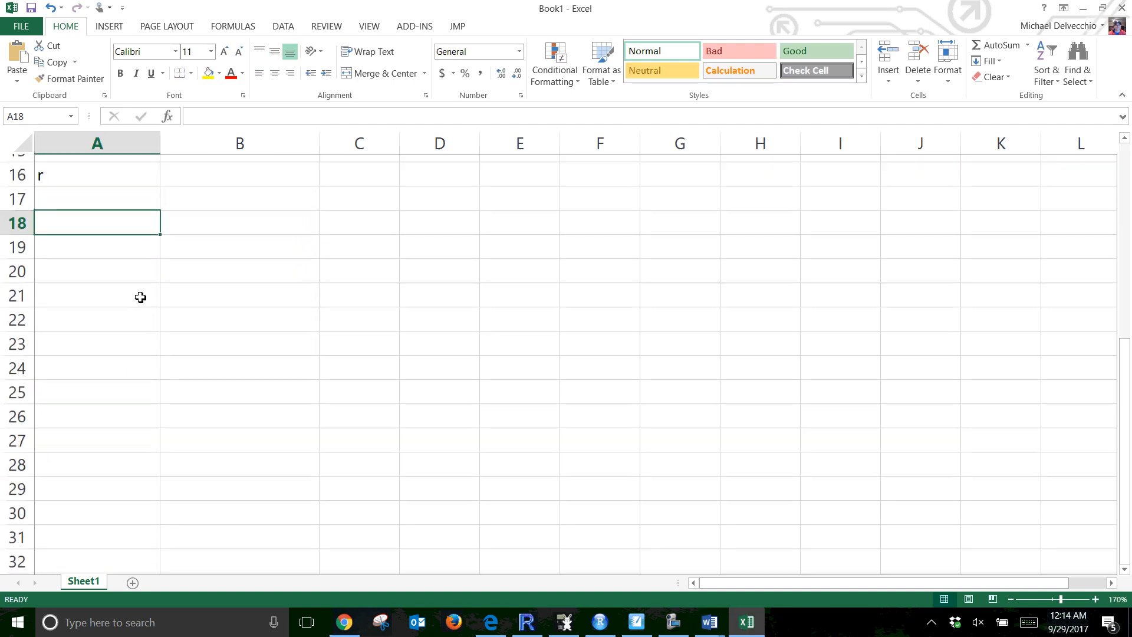
text(a)
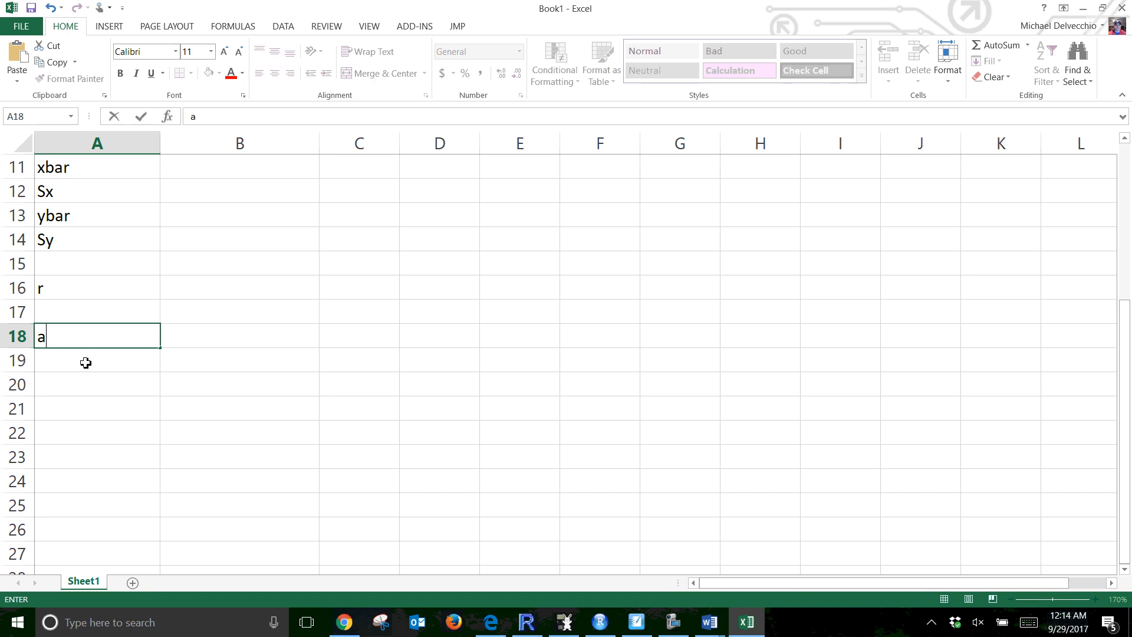
key(Return)
text(b)
key(Return)
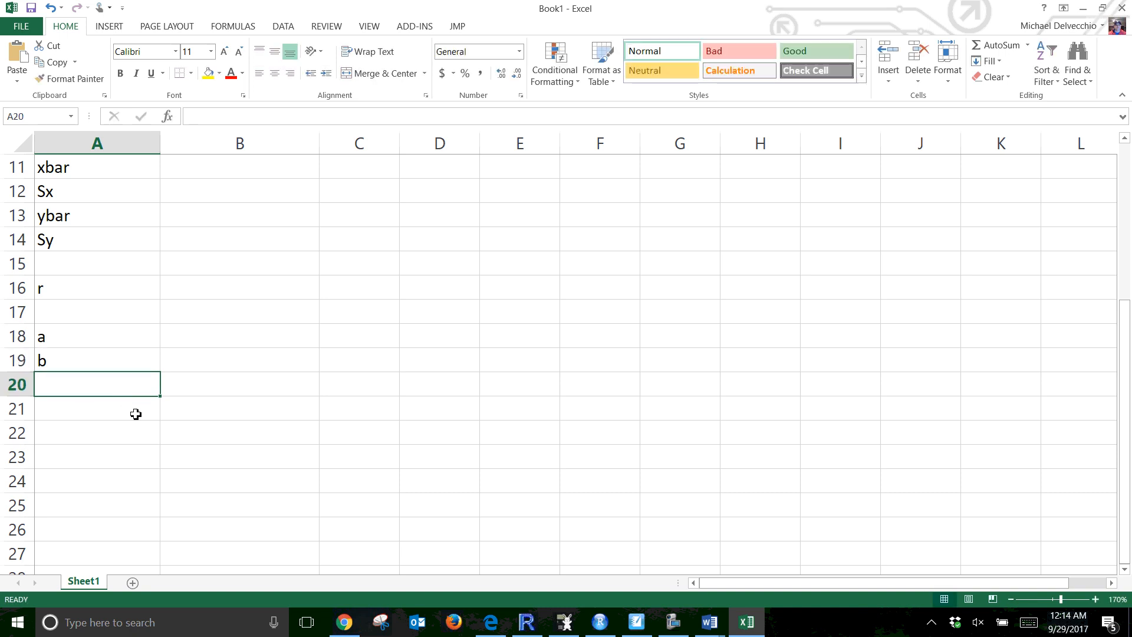
Compute the mean body weight in cell B11 with the formula =AVERAGE(A2:A9)
scroll(115, 345, up, 3)
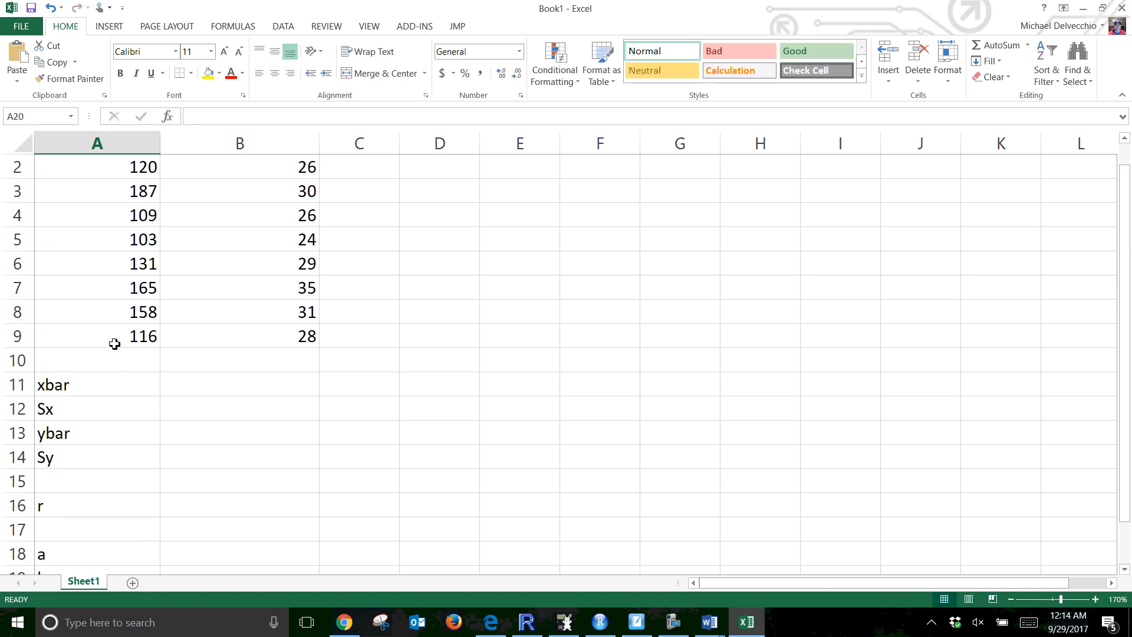
click(236, 377)
scroll(235, 377, up, 1)
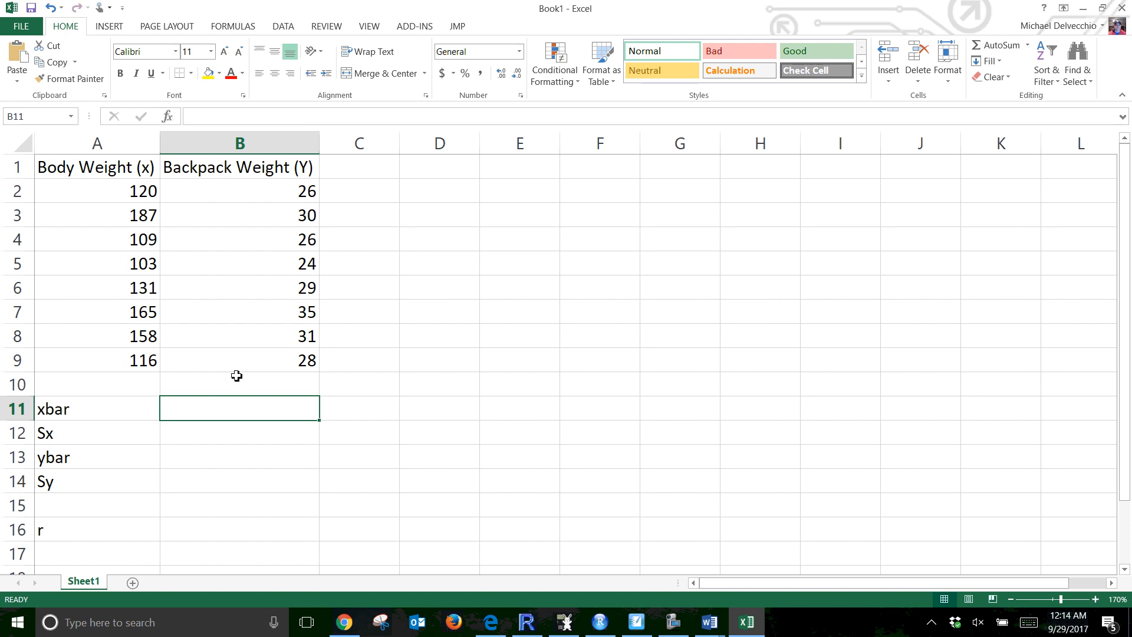
text(=AVEWRA)
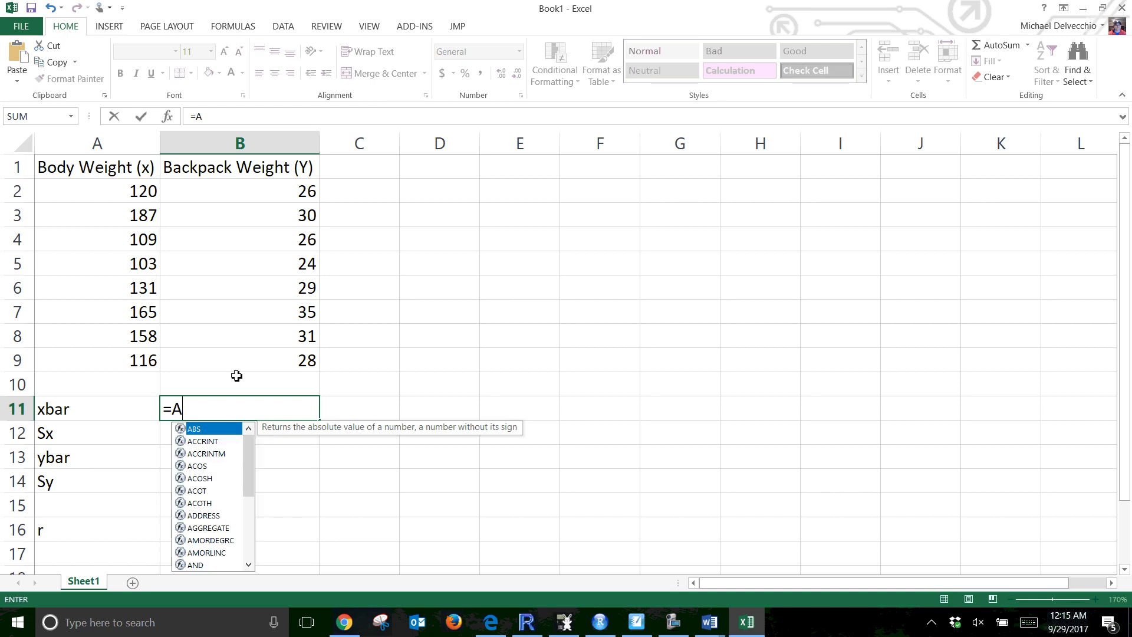
key(BackSpace)
key(BackSpace)
key(BackSpace)
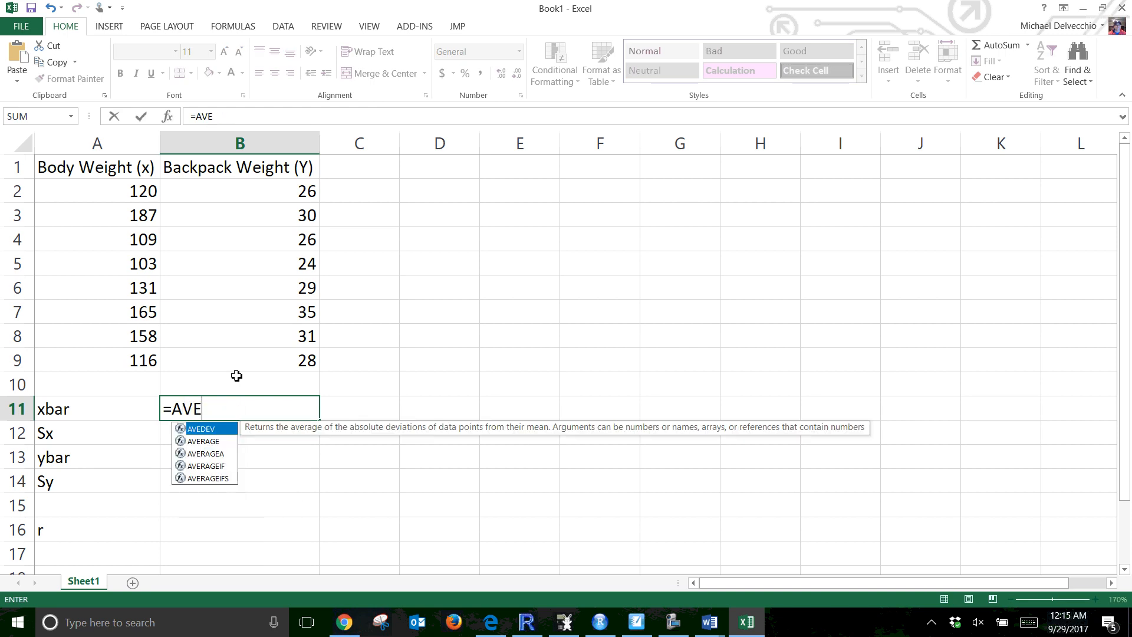
text(ERAGE)
key(BackSpace)
key(BackSpace)
key(BackSpace)
key(BackSpace)
key(BackSpace)
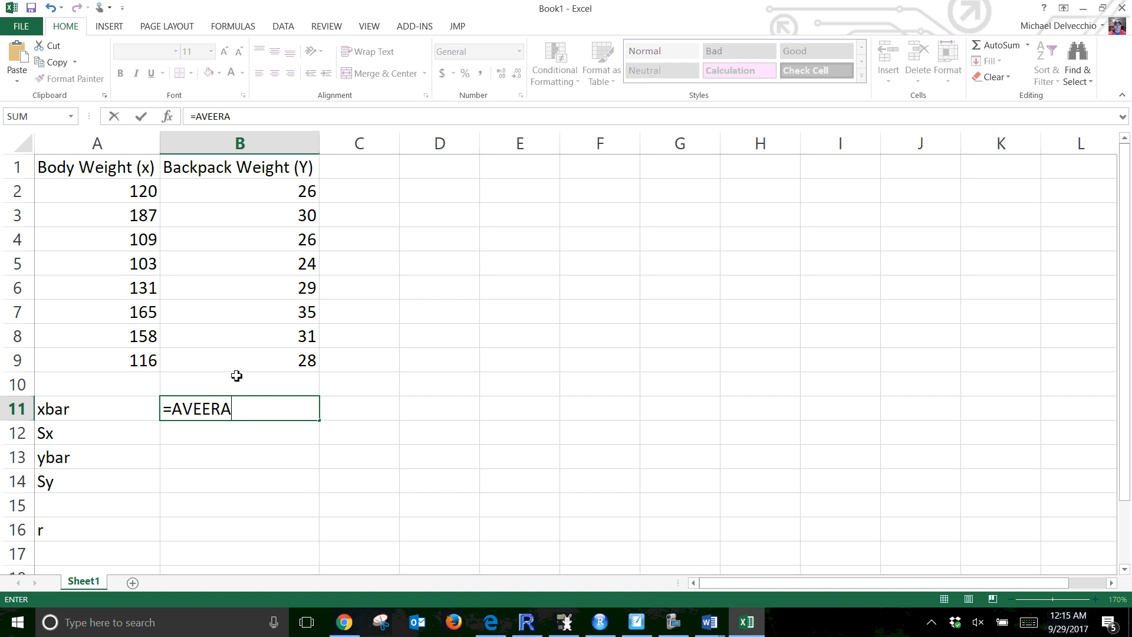
text(R)
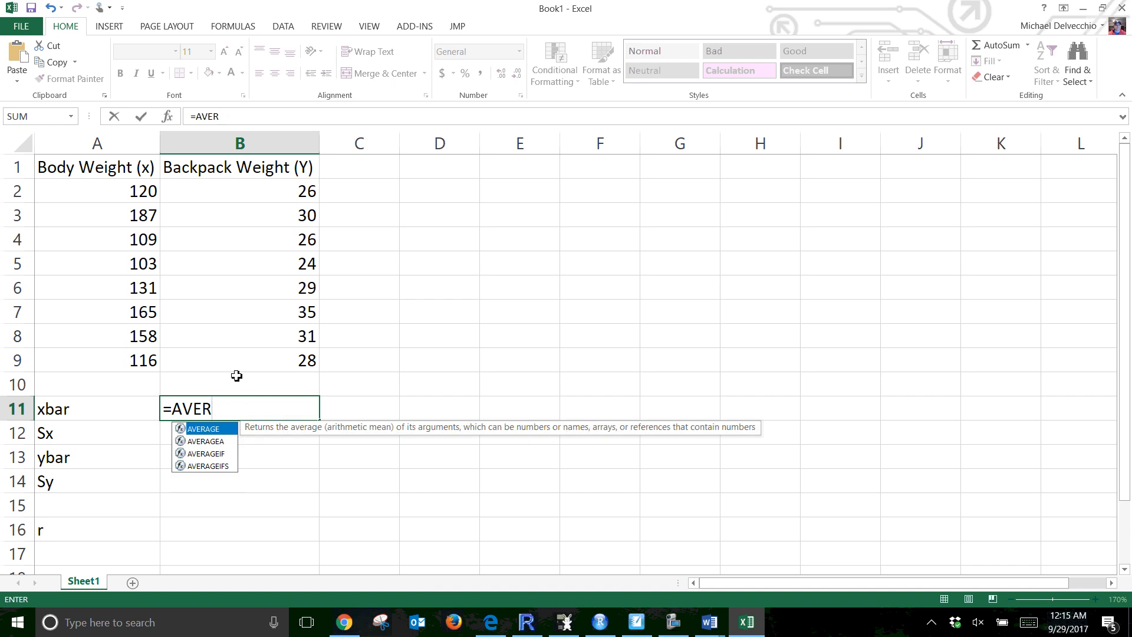
double_click(206, 429)
drag(134, 185, 127, 363)
text())
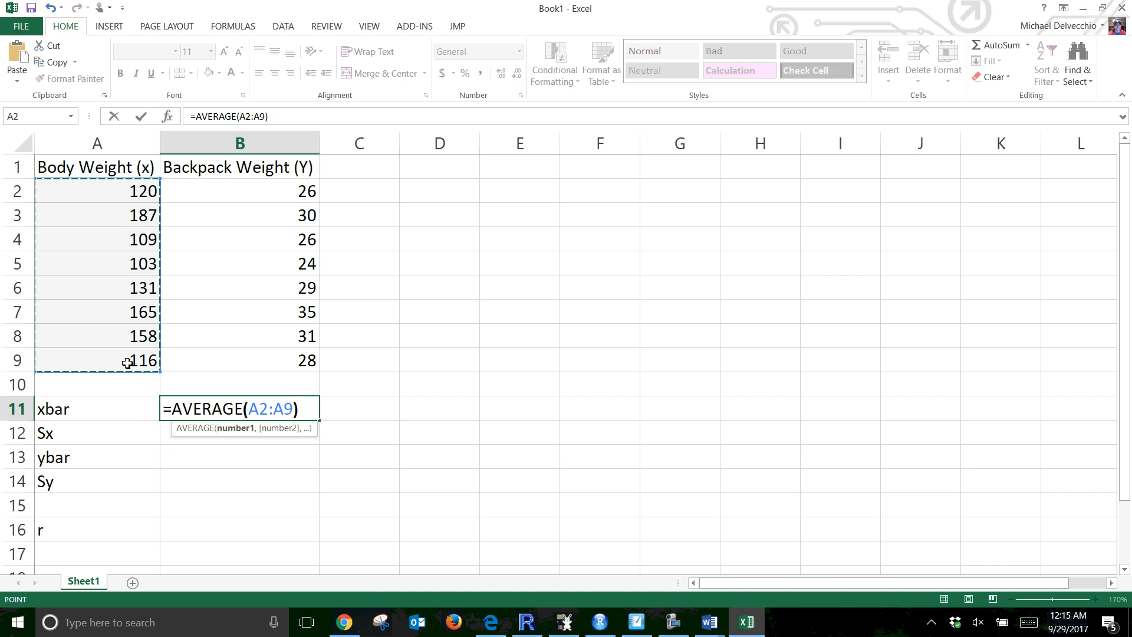
key(Return)
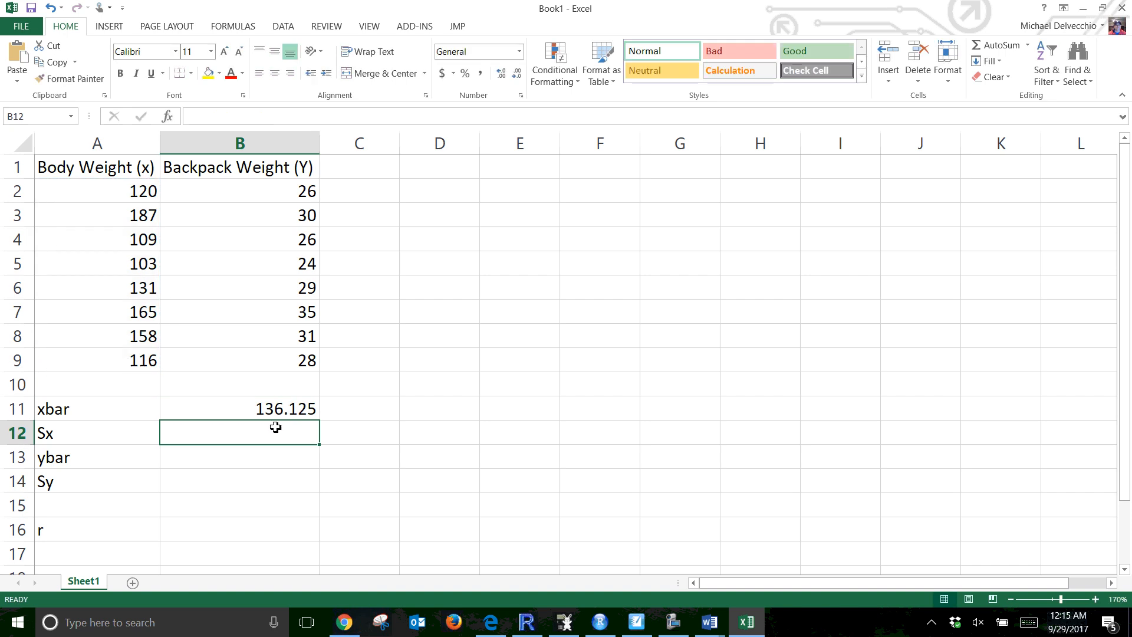
Compute the sample standard deviation of body weight in cell B12 with =STDEV.S(A2:A9)
text(=)
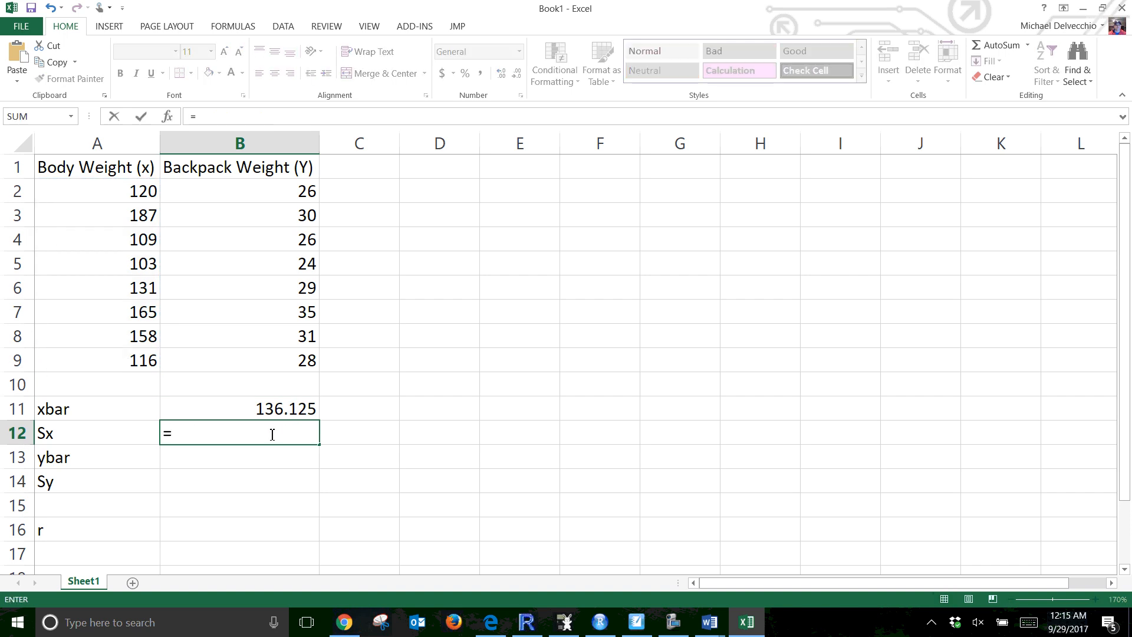
text(STD)
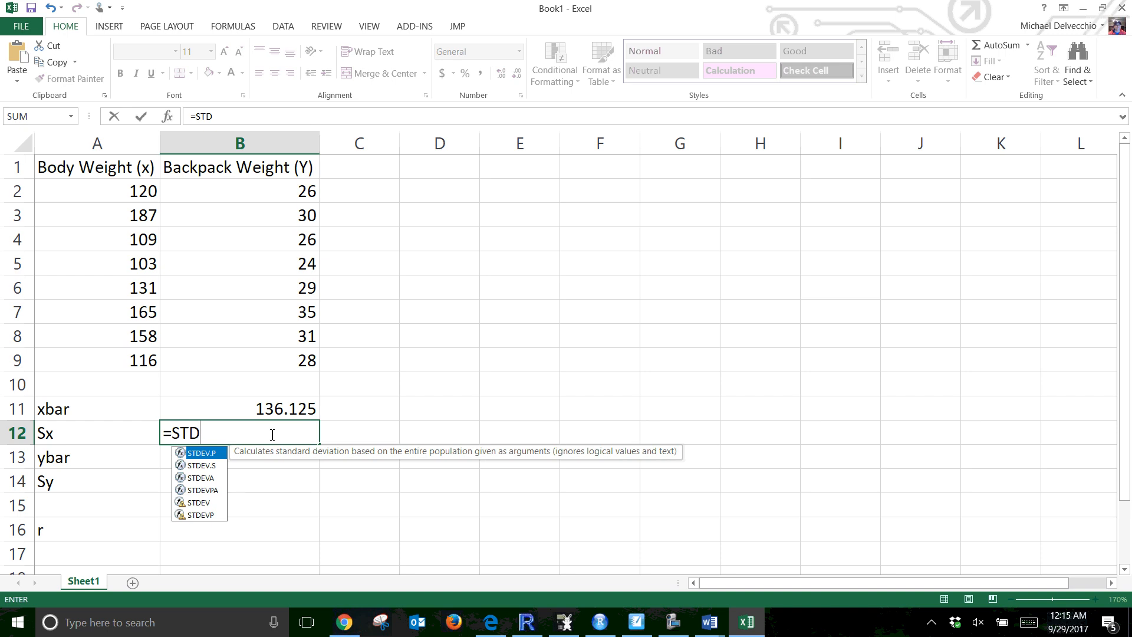
double_click(205, 465)
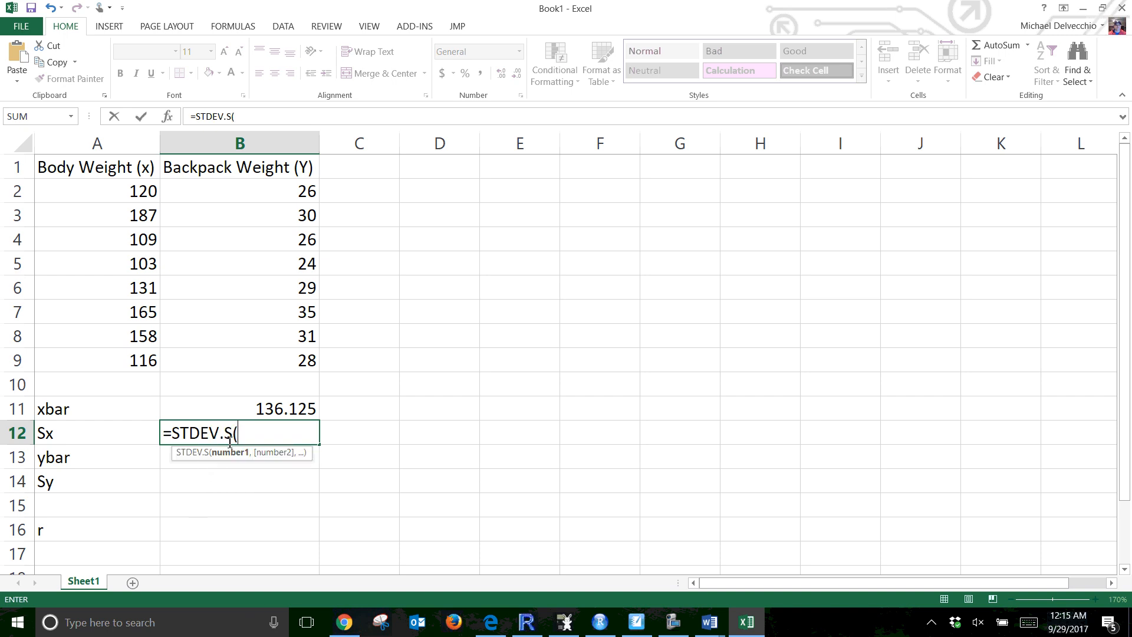
drag(116, 192, 107, 355)
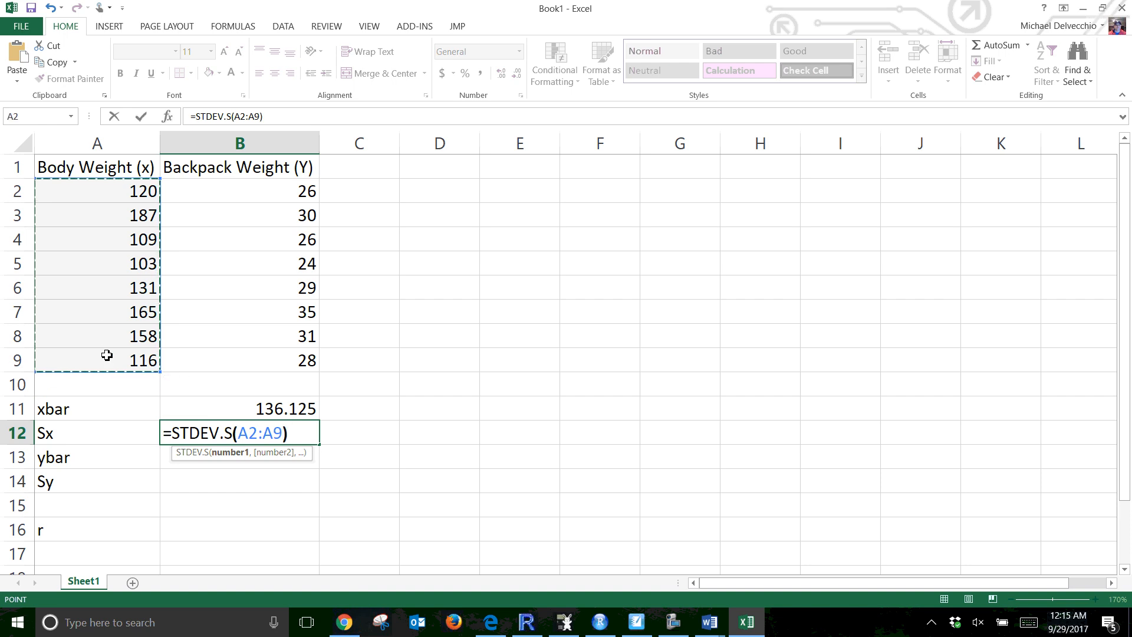
key(Return)
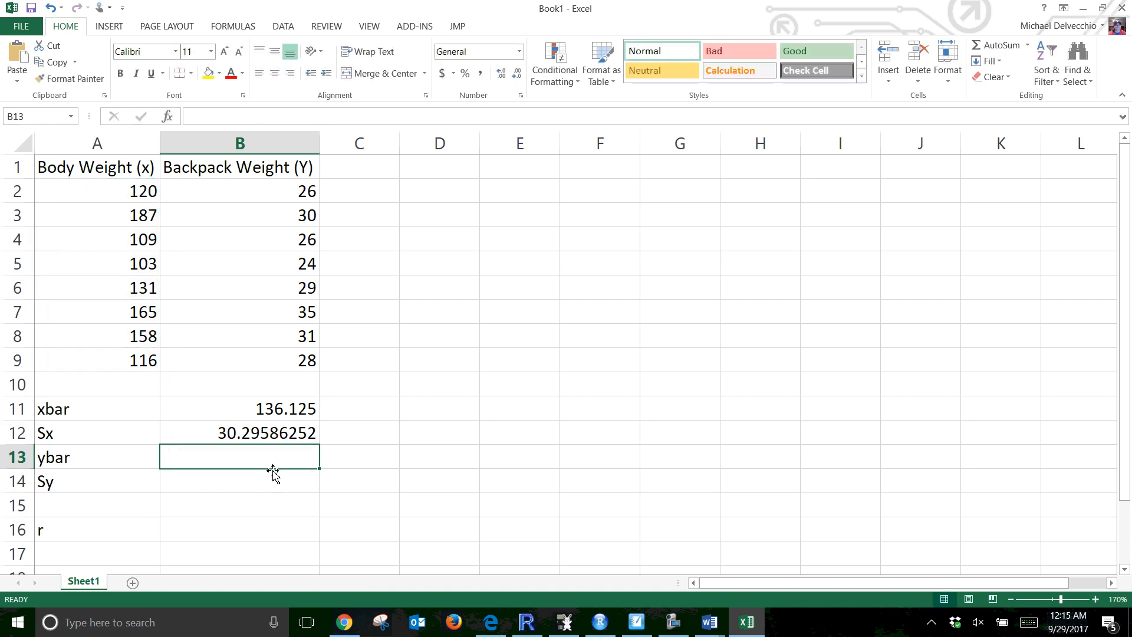
Compute the mean backpack weight in cell B13 with the formula =AVERAGE(B2:B9)
text(=)
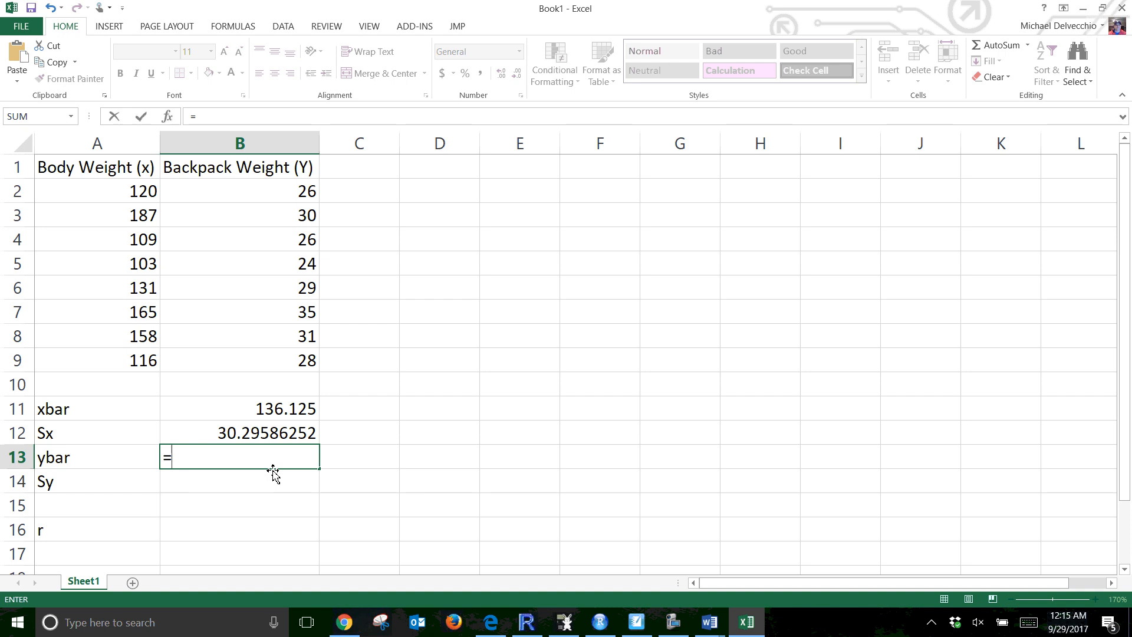
text(AVERAGE()
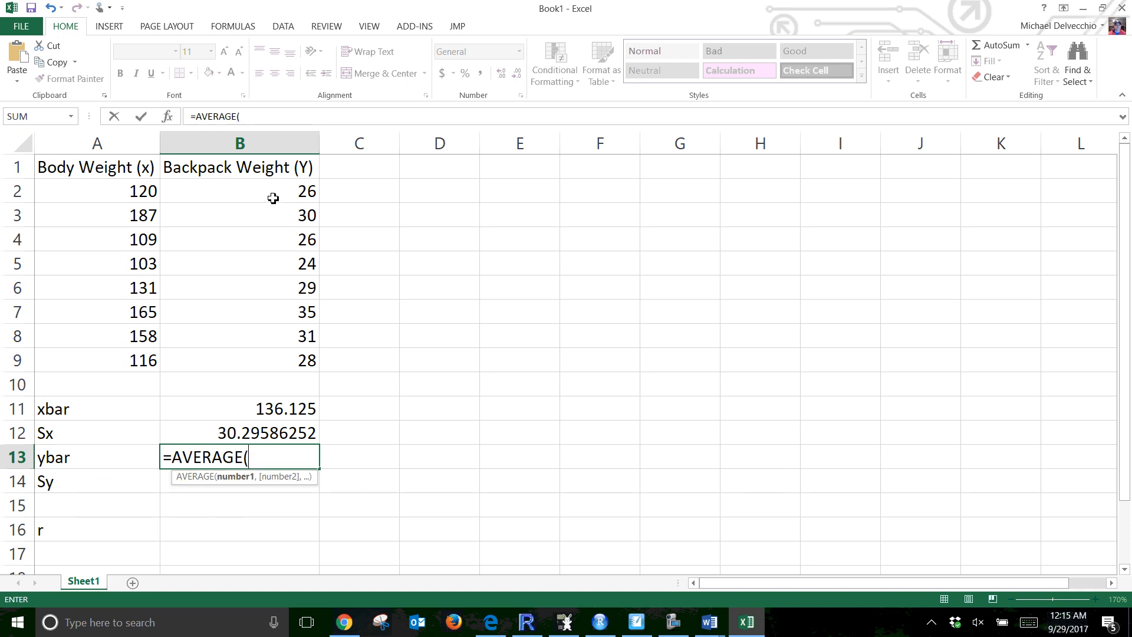
drag(273, 197, 289, 350)
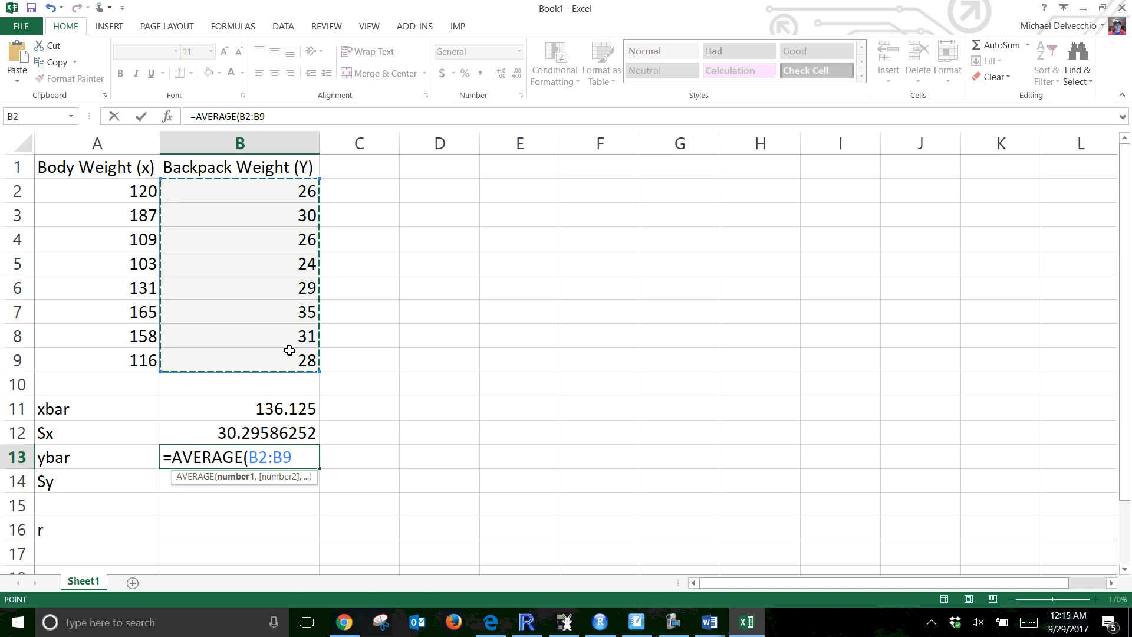
key(Return)
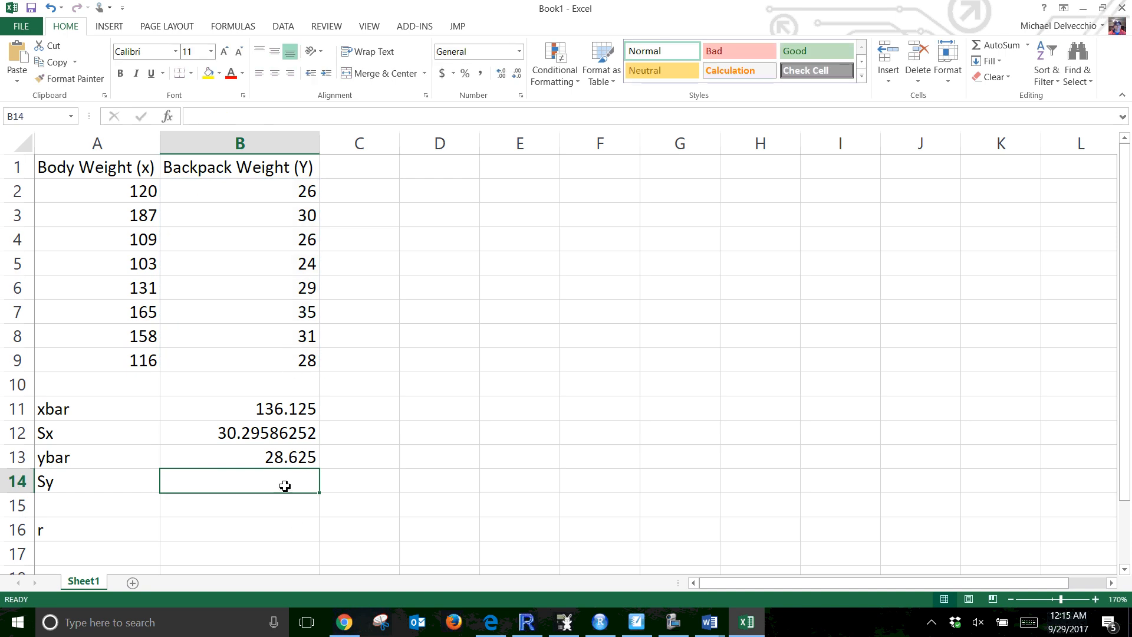
Compute the sample standard deviation of backpack weight in cell B14 with =STDEV.S(B2:B9)
text(STD)
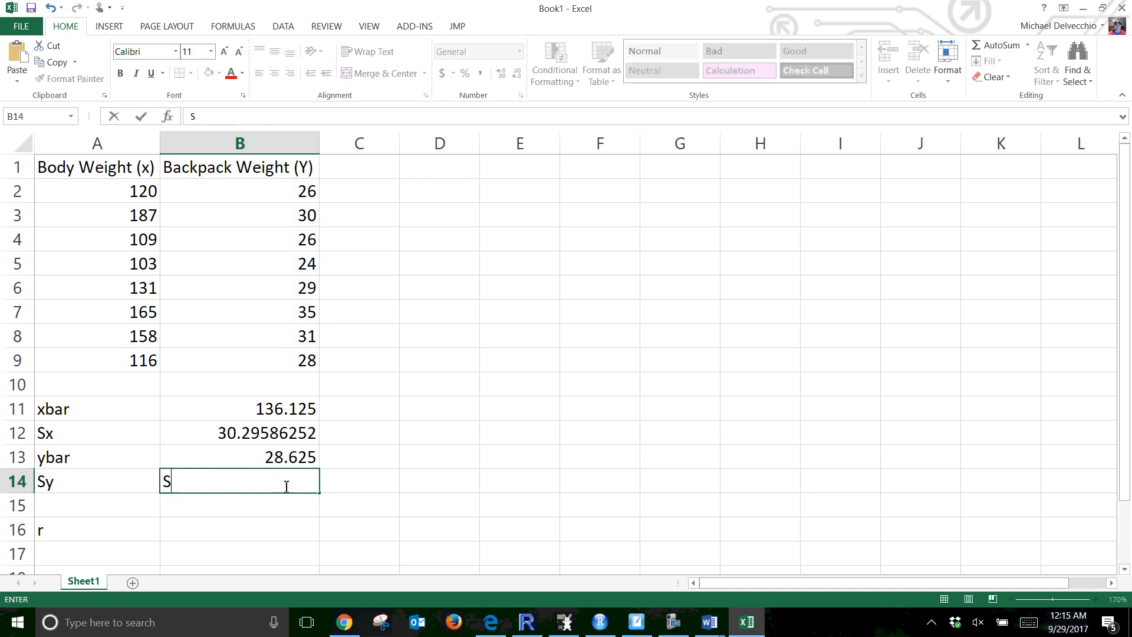
key(BackSpace)
key(BackSpace)
text(=STD)
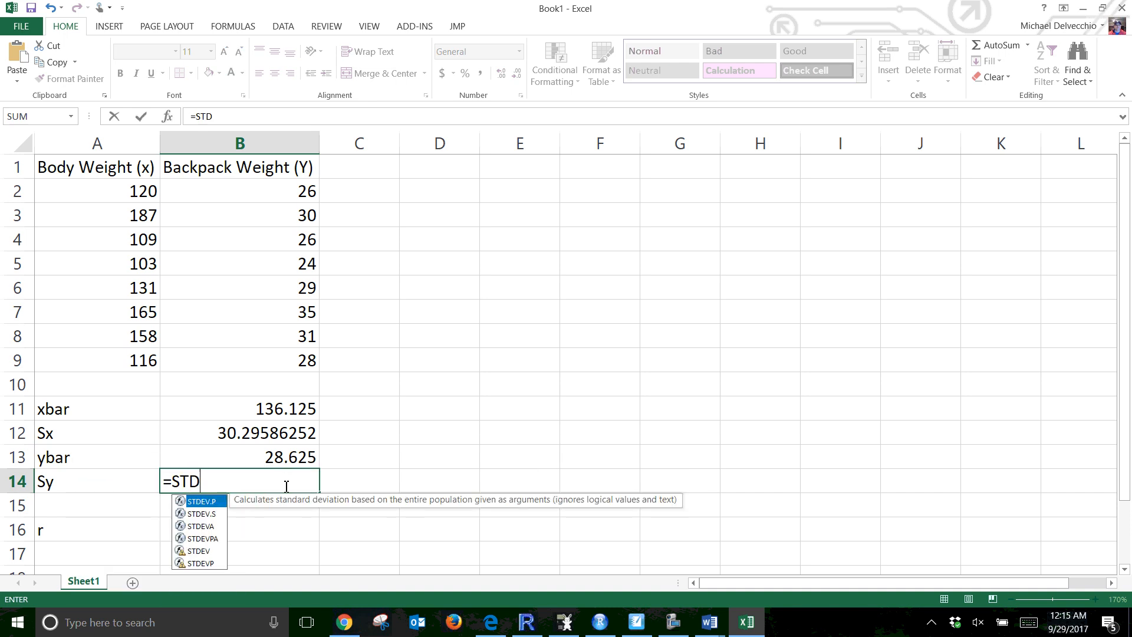
key(Down)
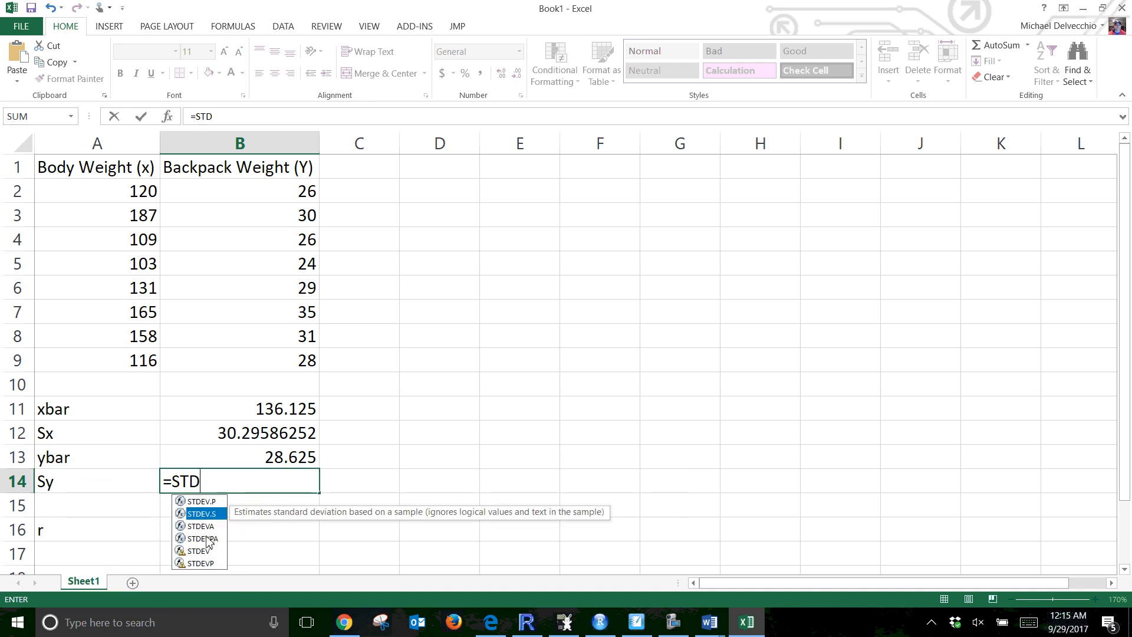
double_click(210, 513)
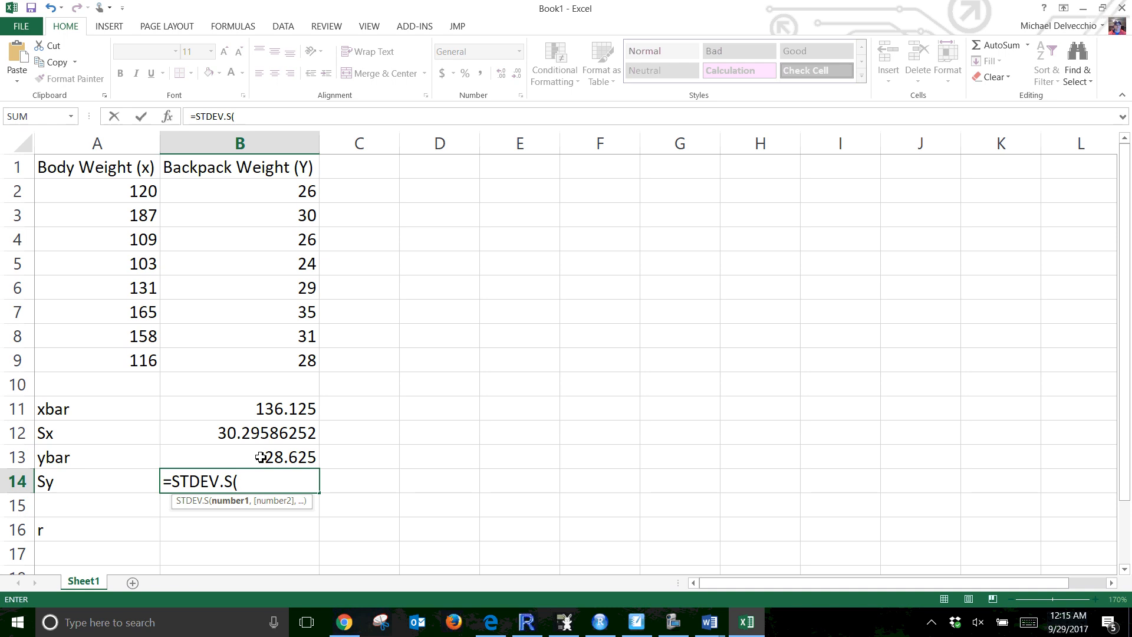
drag(213, 186, 216, 360)
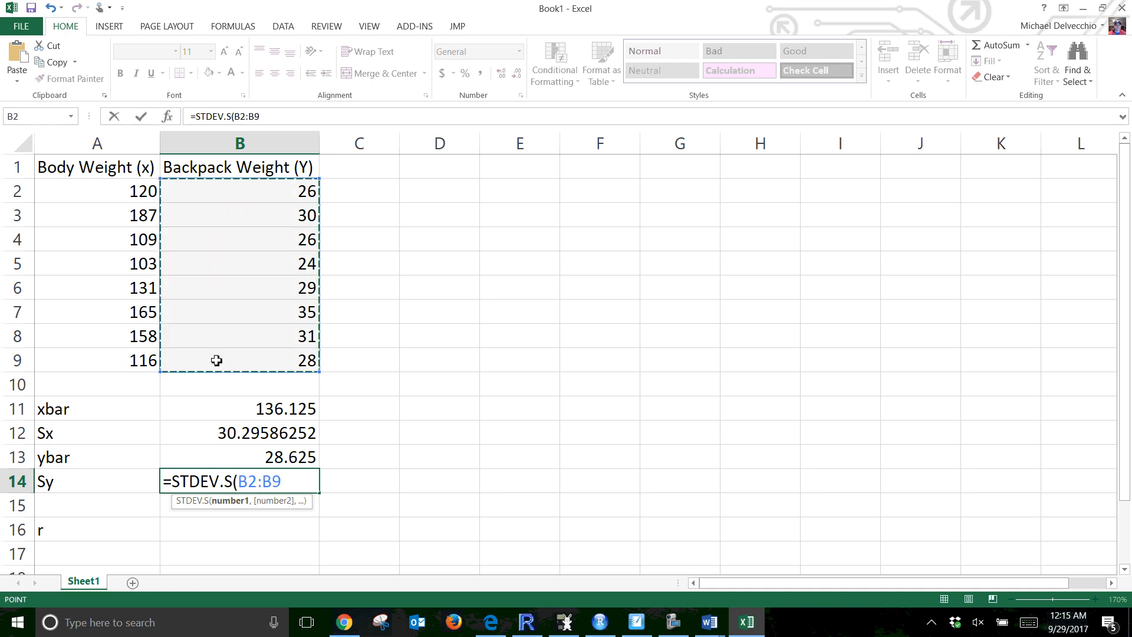
key(Return)
Compute the correlation coefficient r in cell B16 with the formula =CORREL(A2:A9, B2:B9)
scroll(220, 416, down, 1)
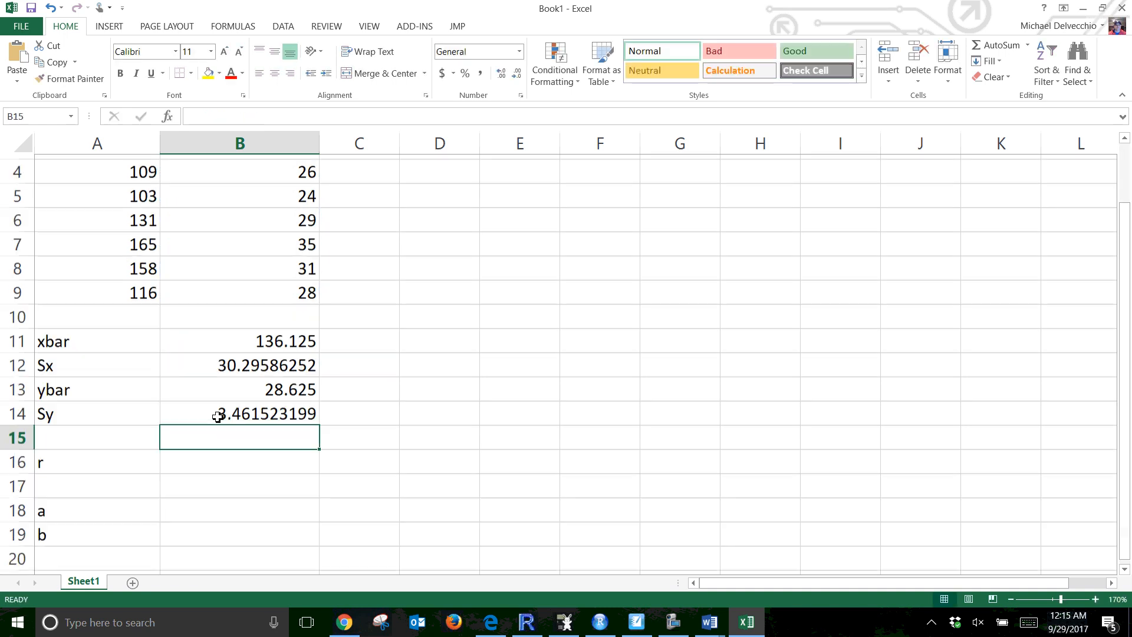
click(232, 462)
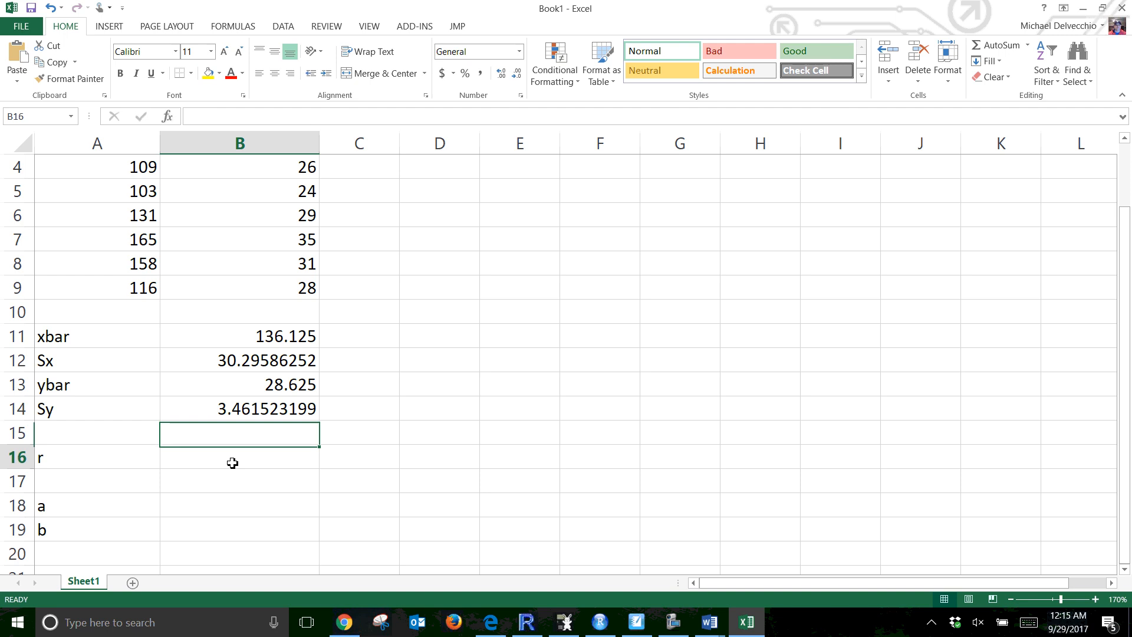
text(=CO)
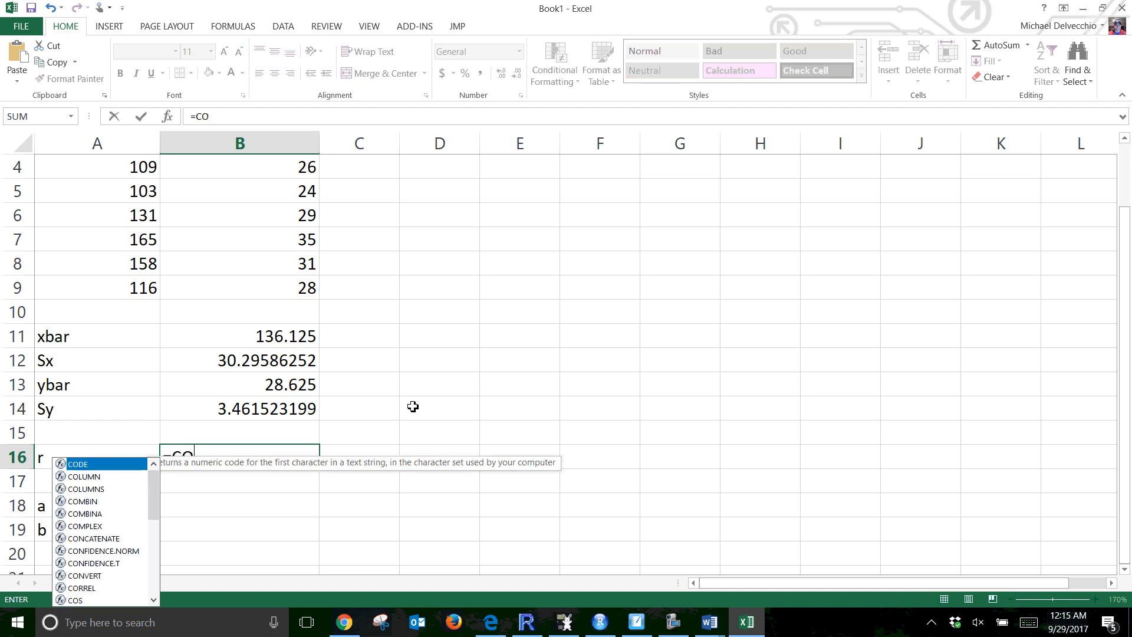
text(rre)
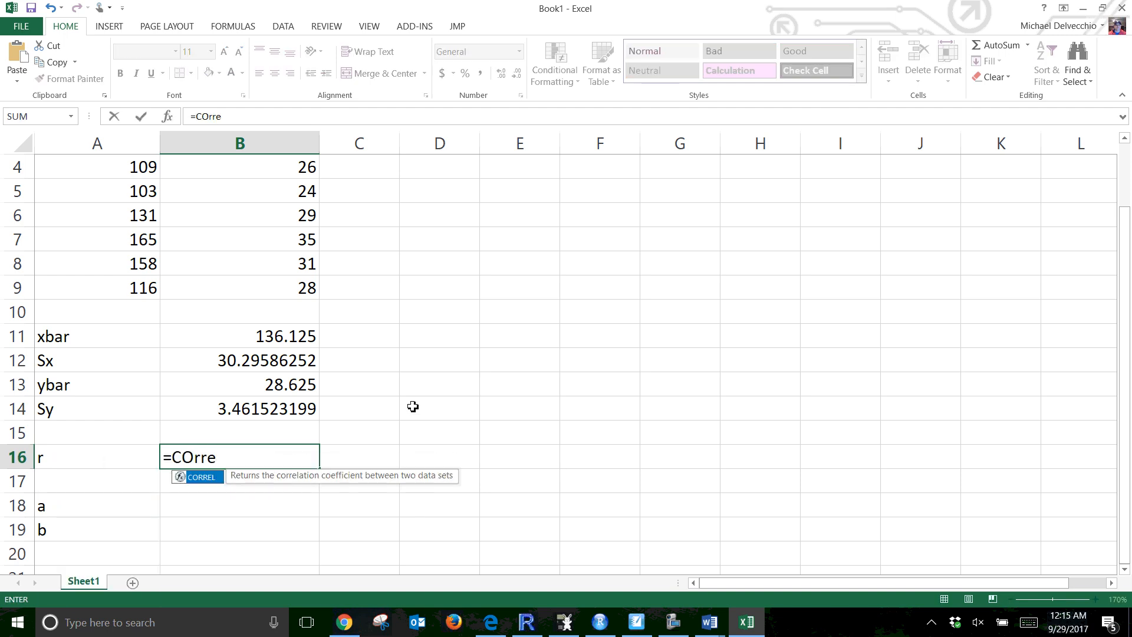
text(l()
scroll(187, 254, up, 1)
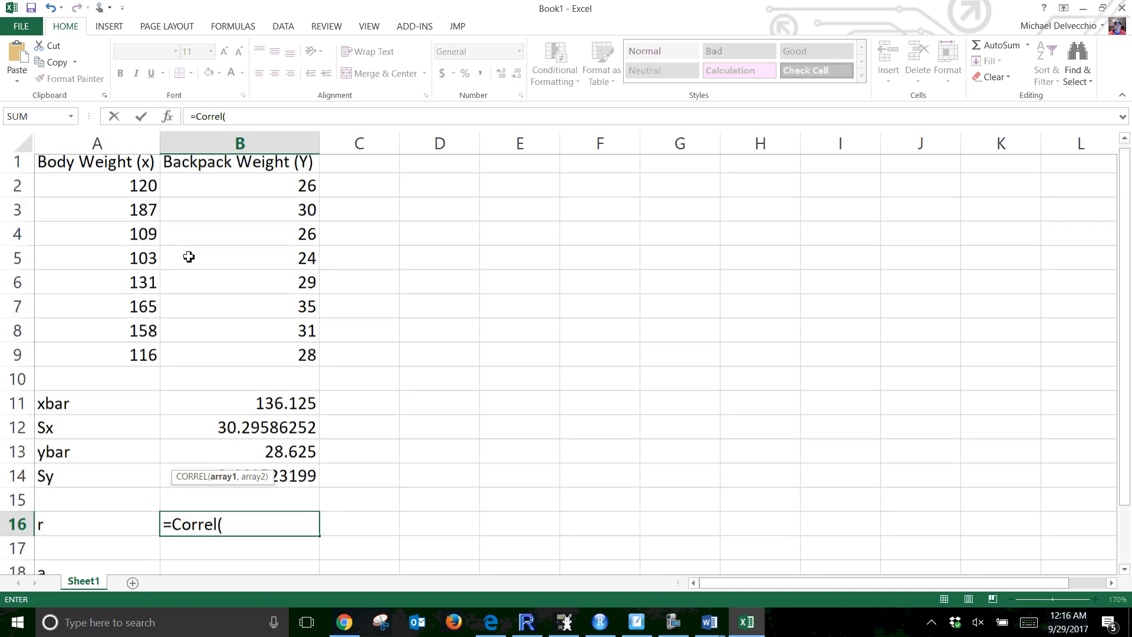
drag(135, 191, 109, 363)
text(,)
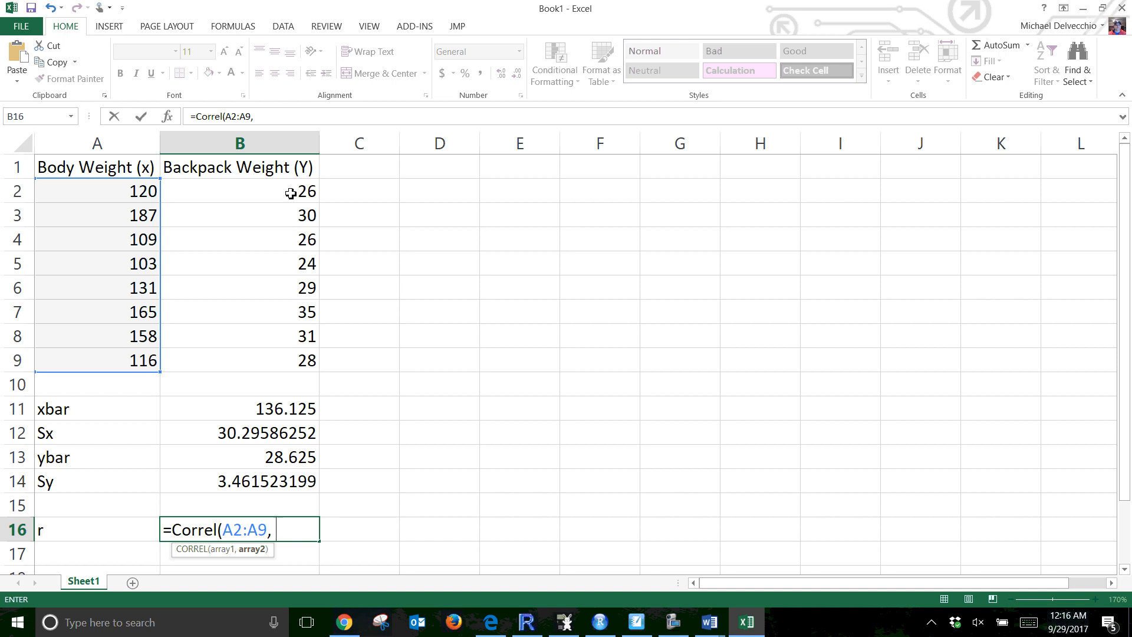
drag(291, 191, 264, 362)
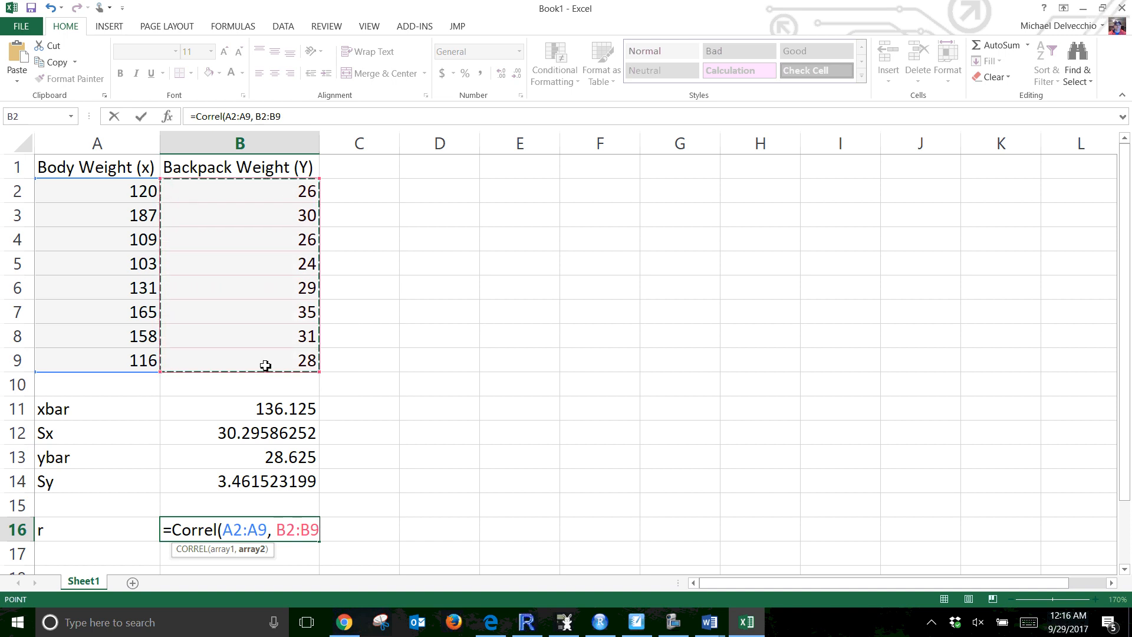
text())
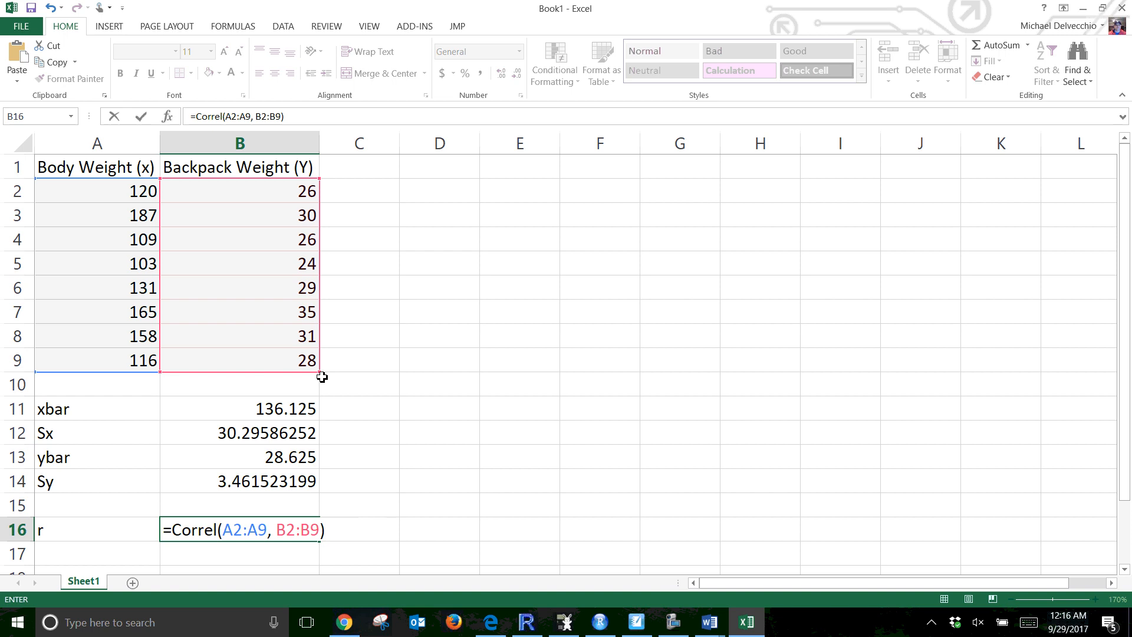
key(Return)
Compute the regression coefficient a in cell B18 with the formula =B16*(B14/B12)
scroll(328, 410, down, 2)
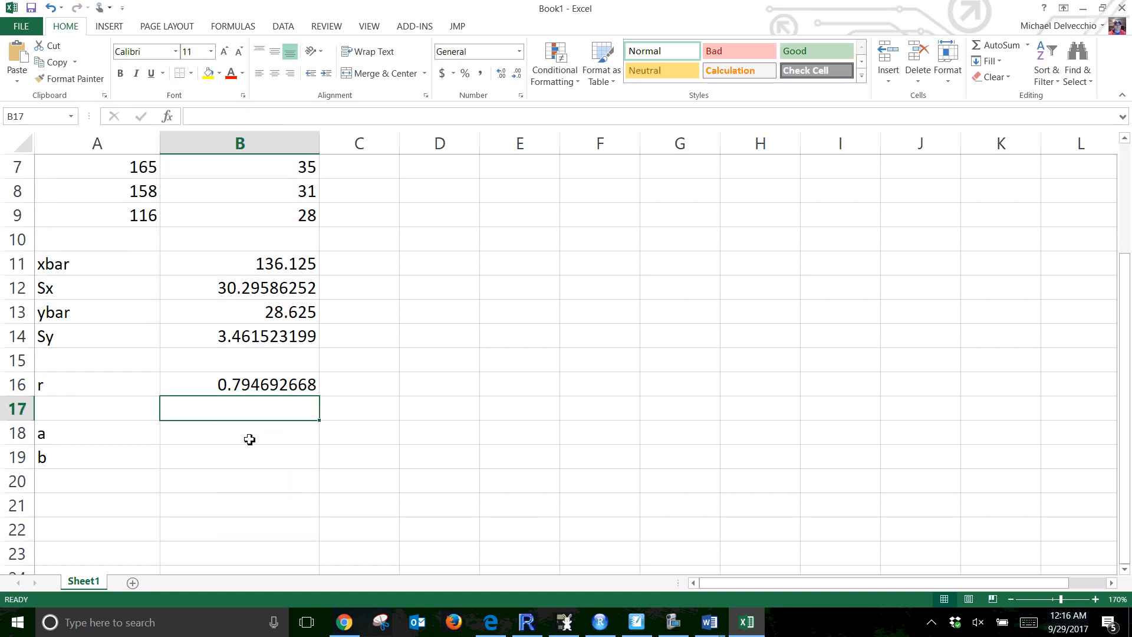
click(250, 437)
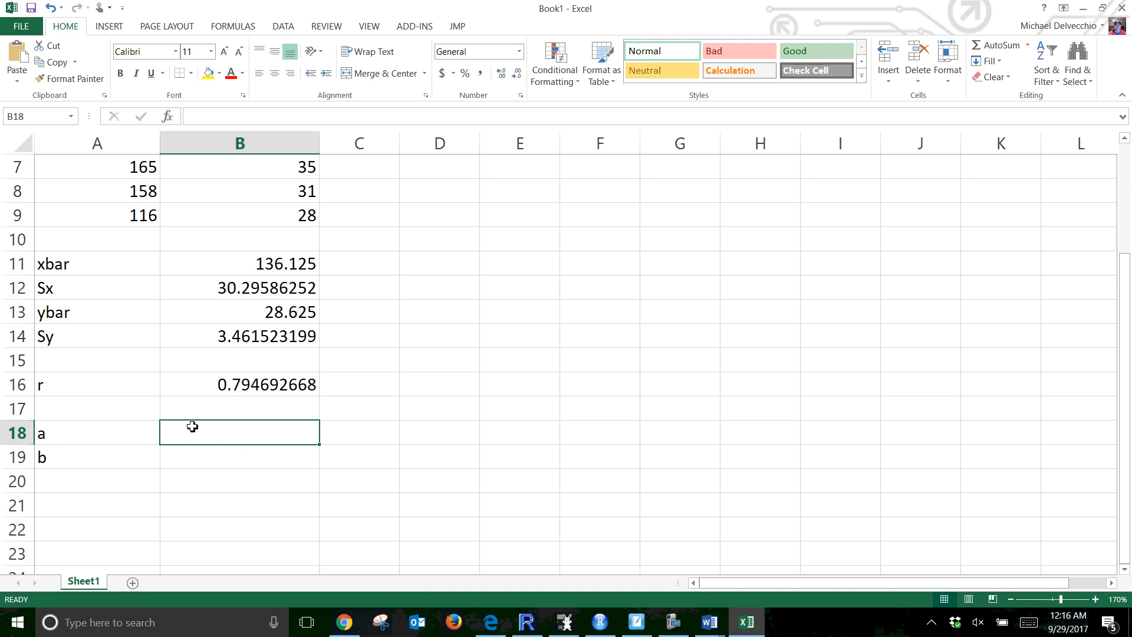
text(=)
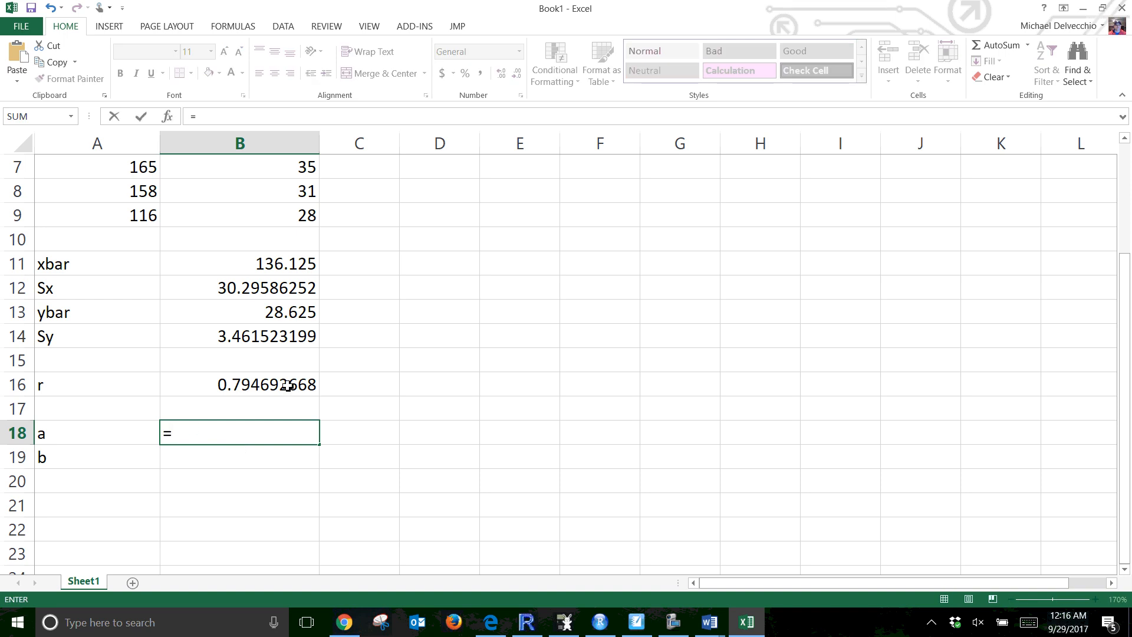
click(287, 386)
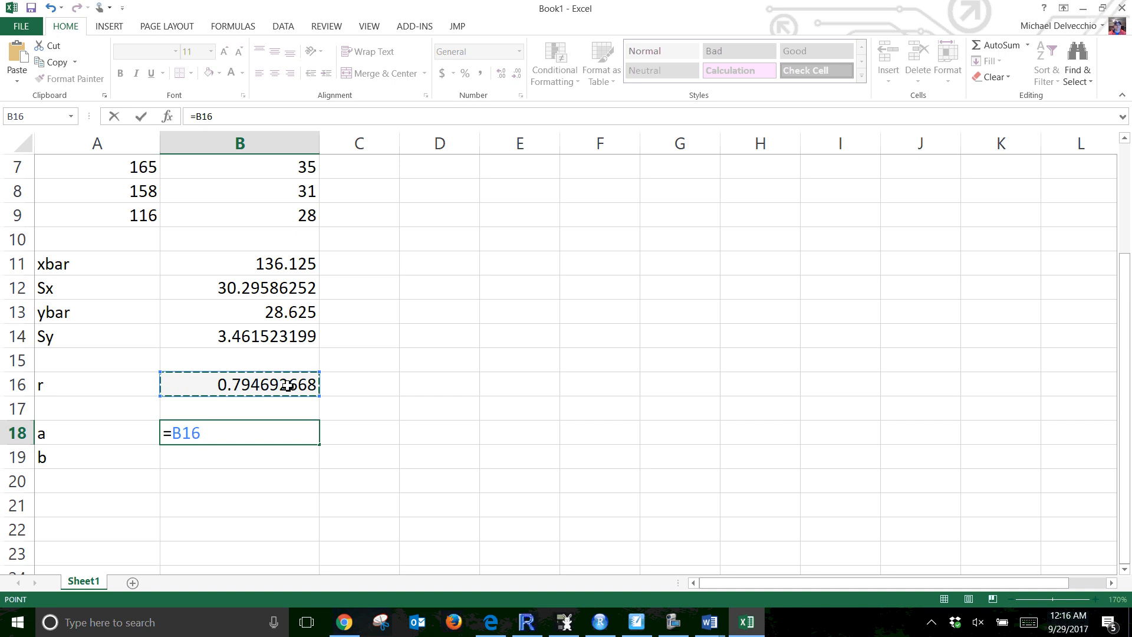
text(*)
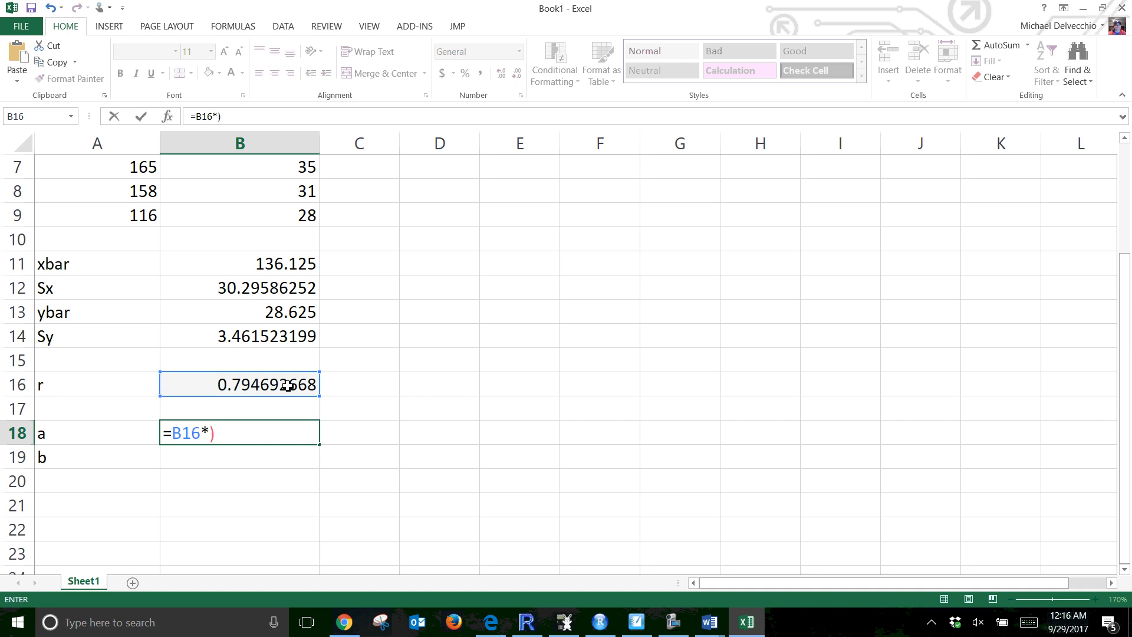
text(()
click(271, 340)
text(/)
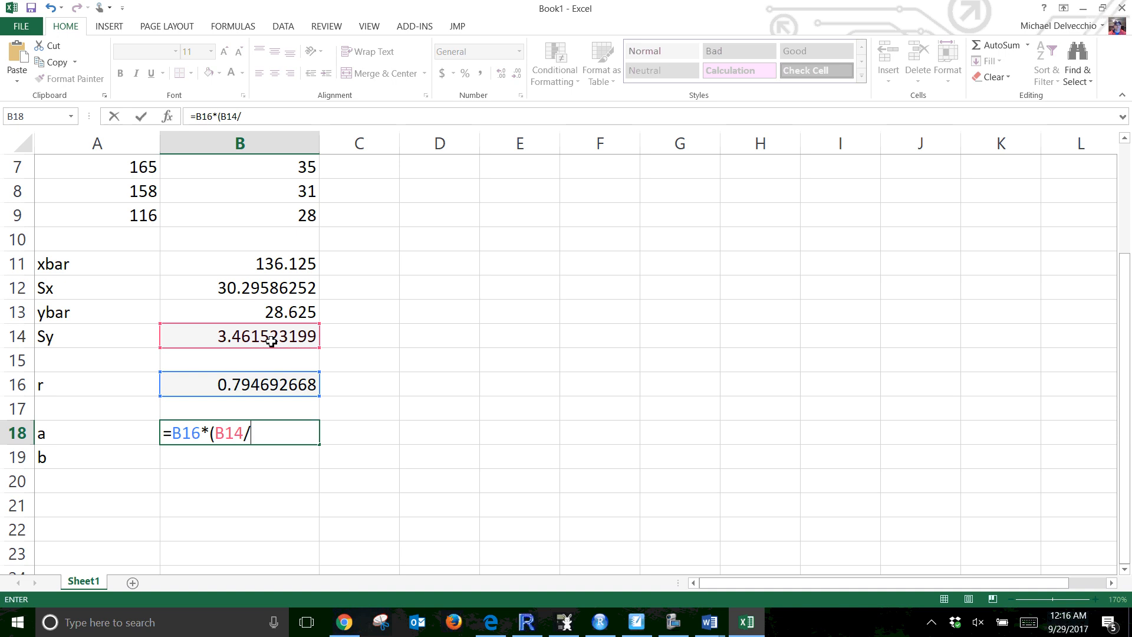
click(234, 284)
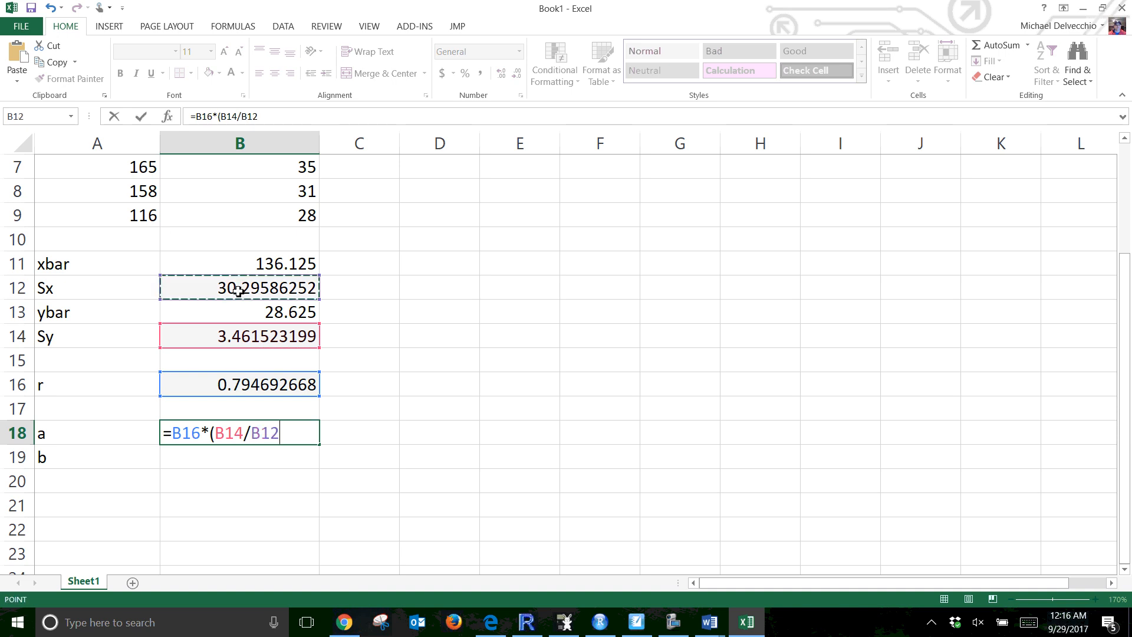
text())
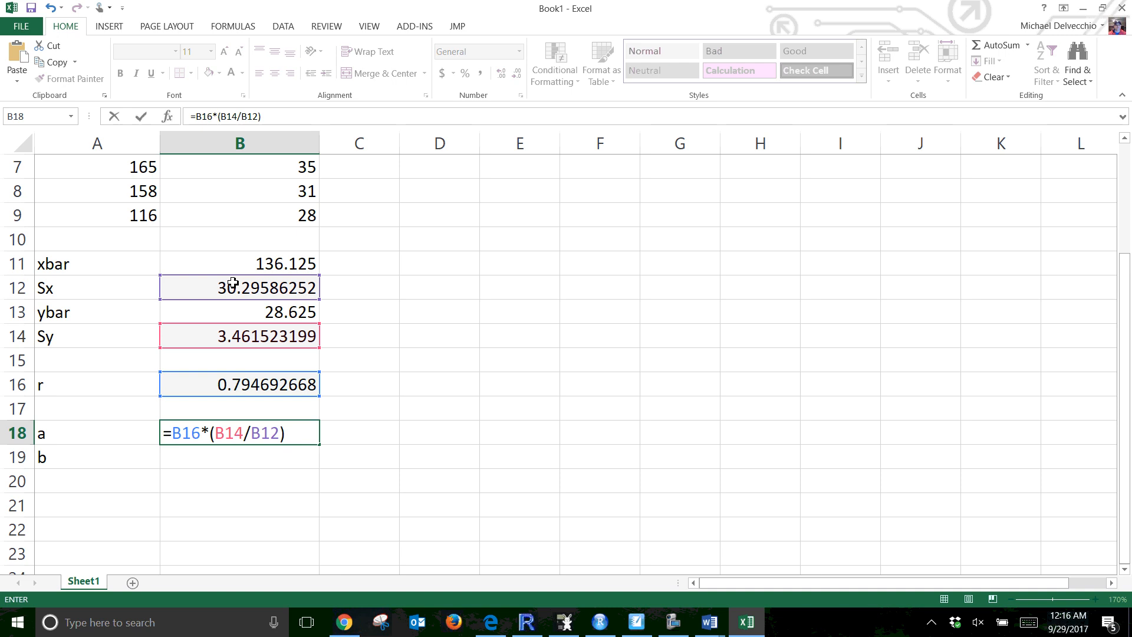
key(Return)
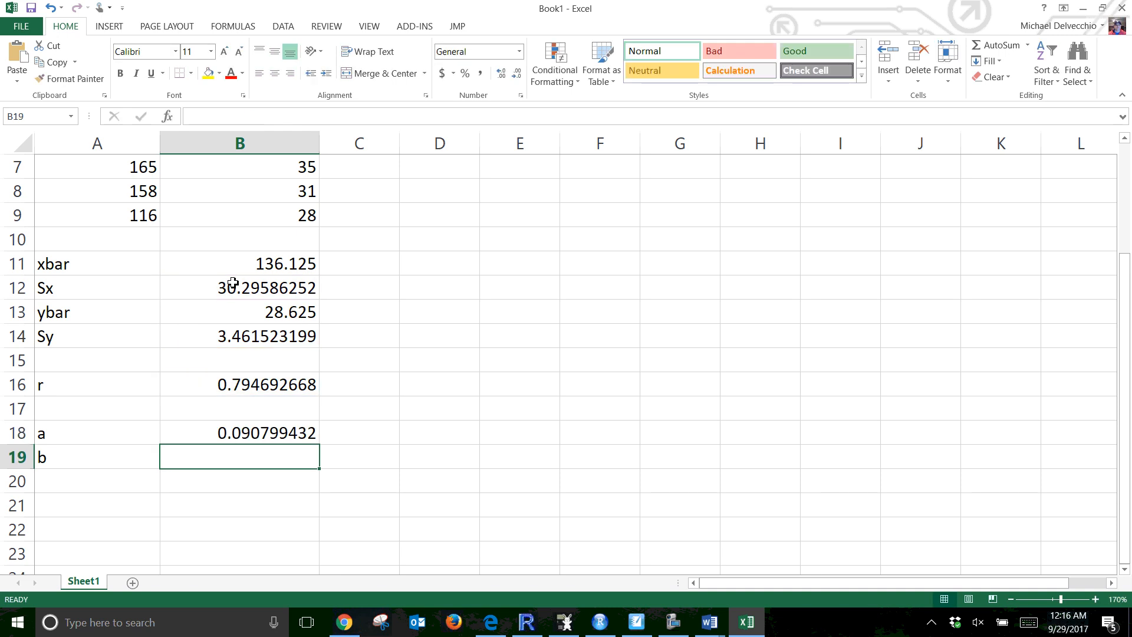
Compute the regression coefficient b in cell B19 with the formula =B13-B18*B11
text(=)
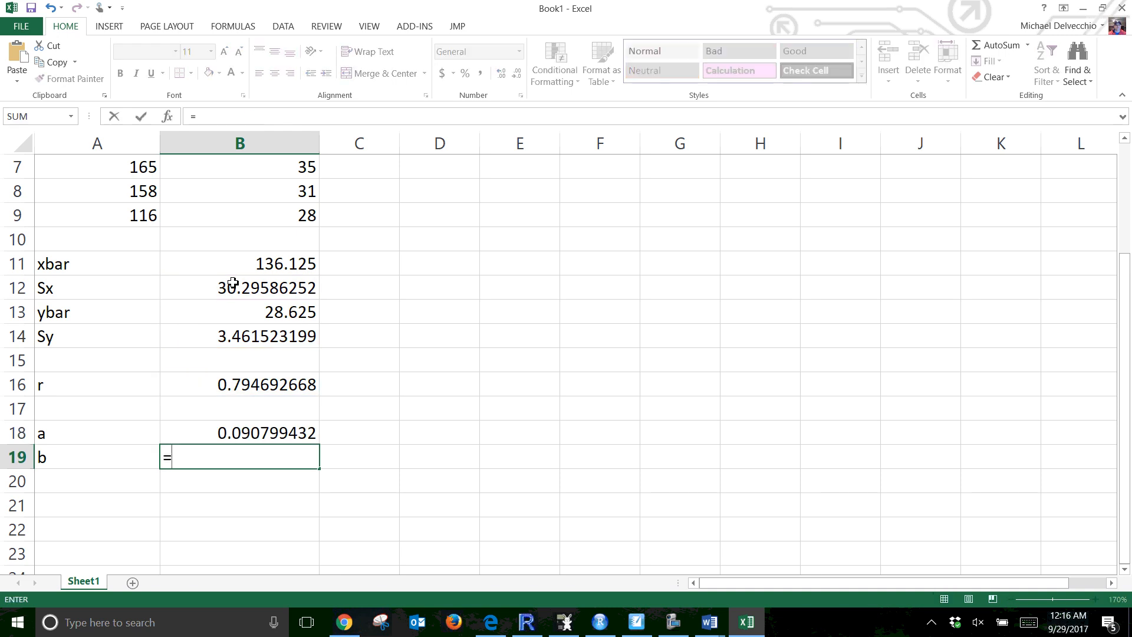
click(311, 314)
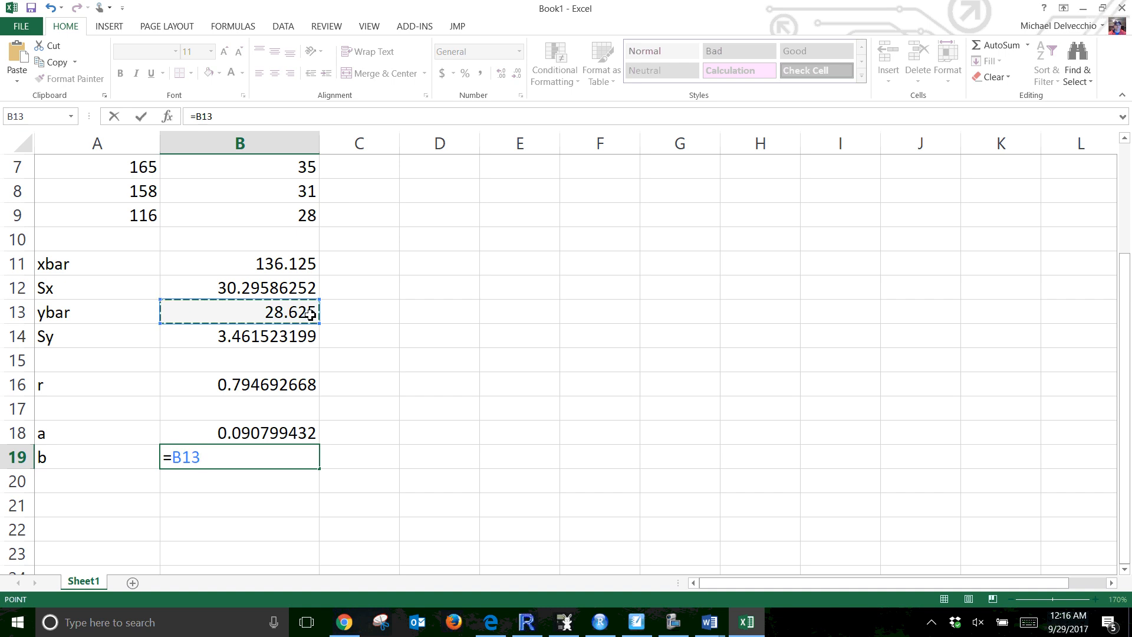
text(-)
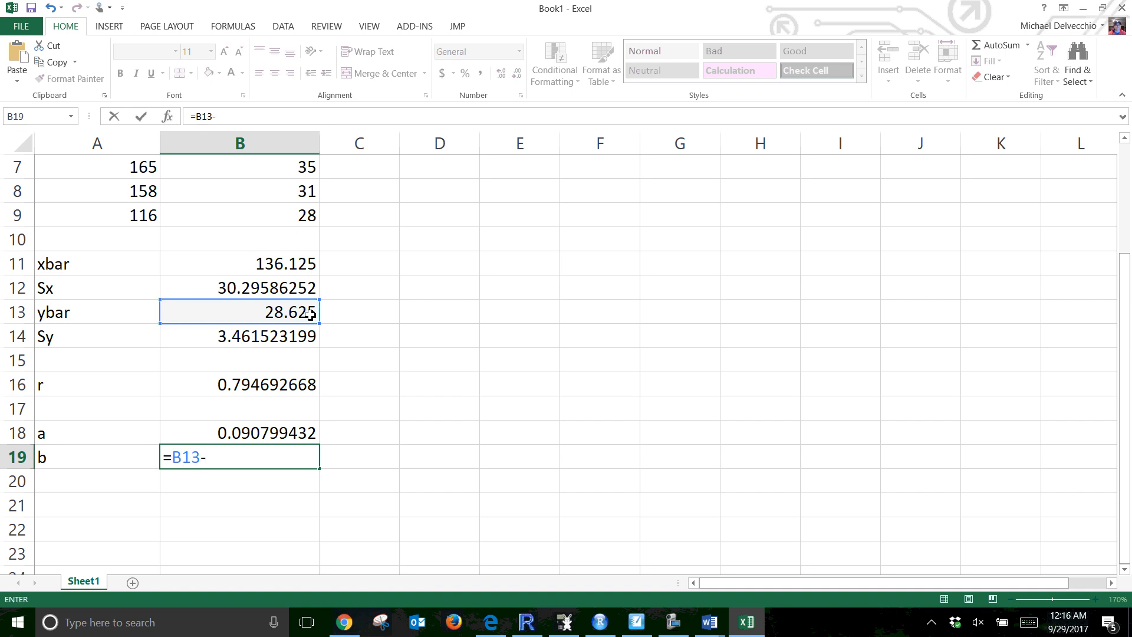
click(221, 433)
text(*)
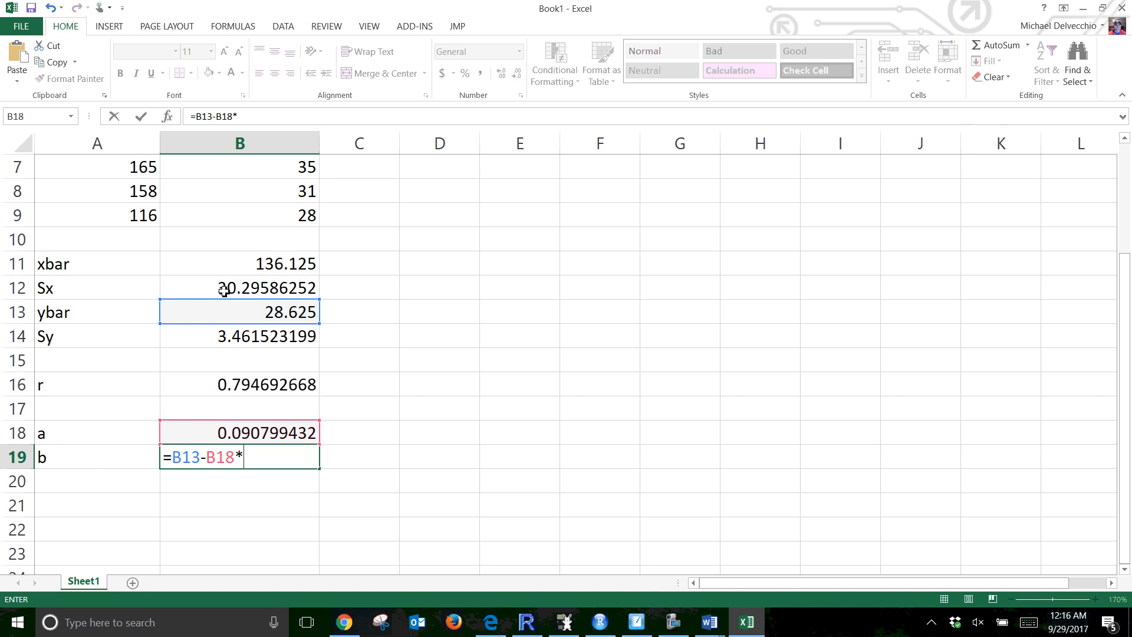
click(236, 270)
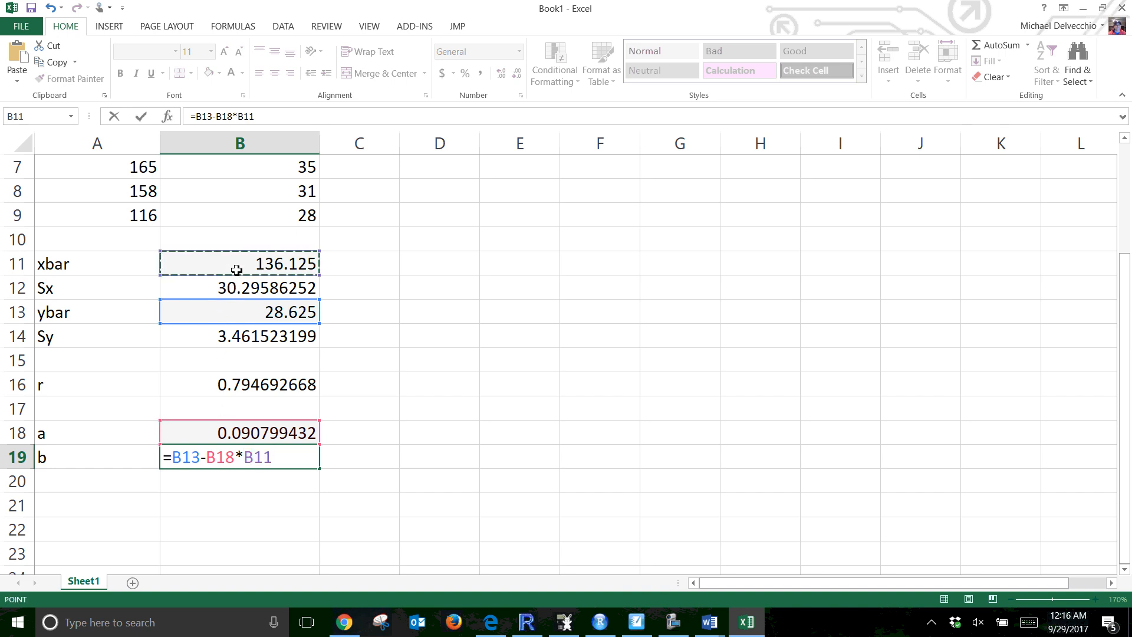
key(Return)
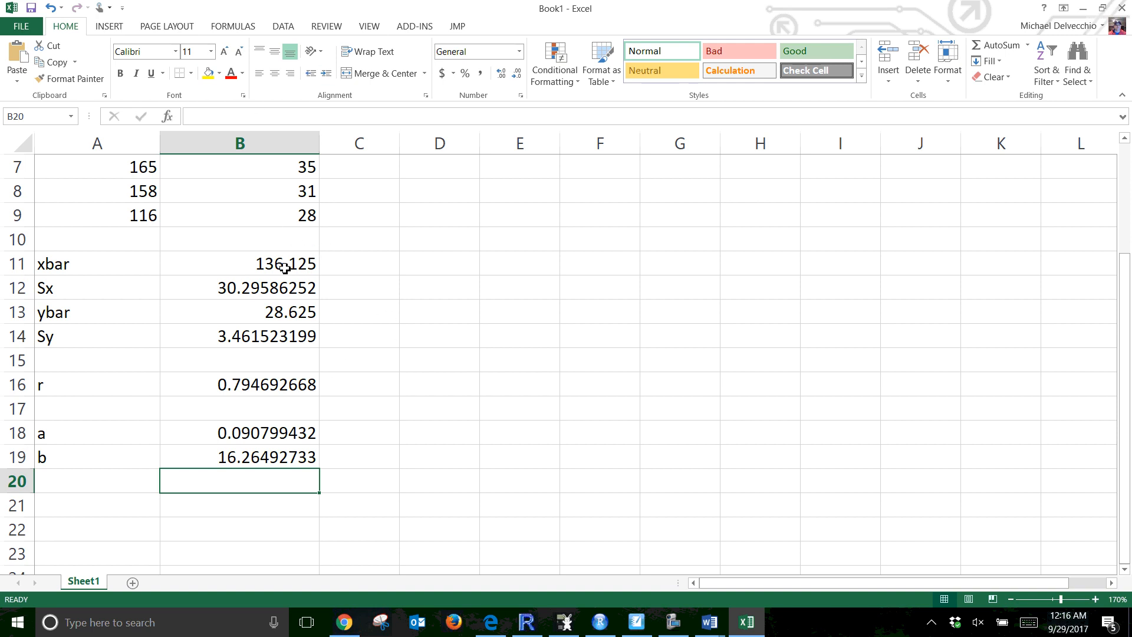
Display the worksheet formulas for checking, then switch back to showing values
key(ctrl+grave)
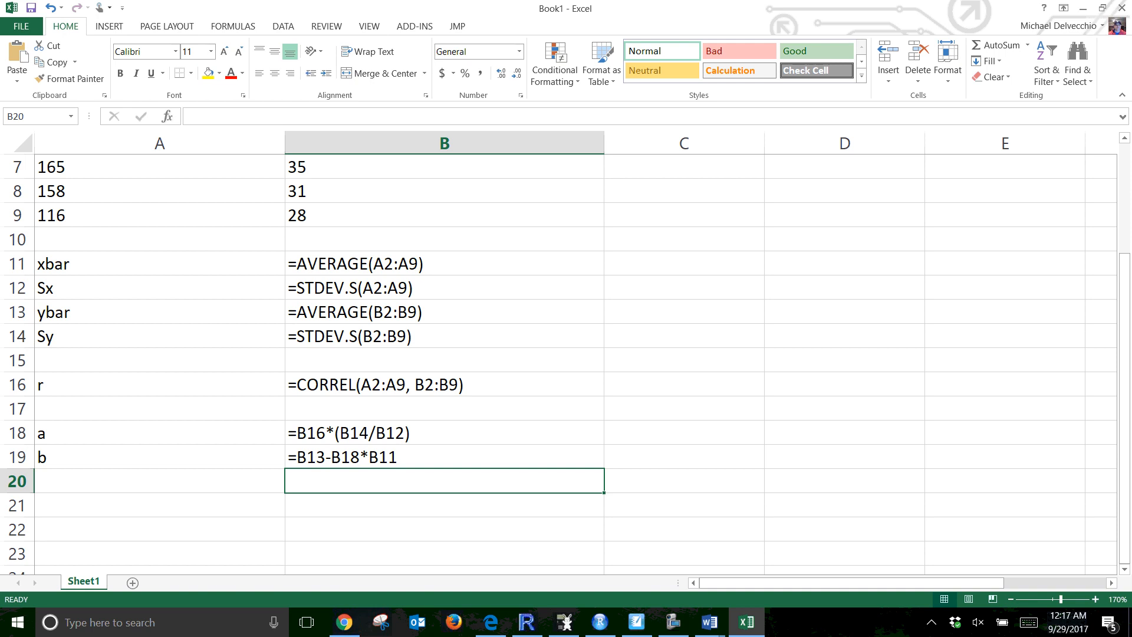
key(ctrl+grave)
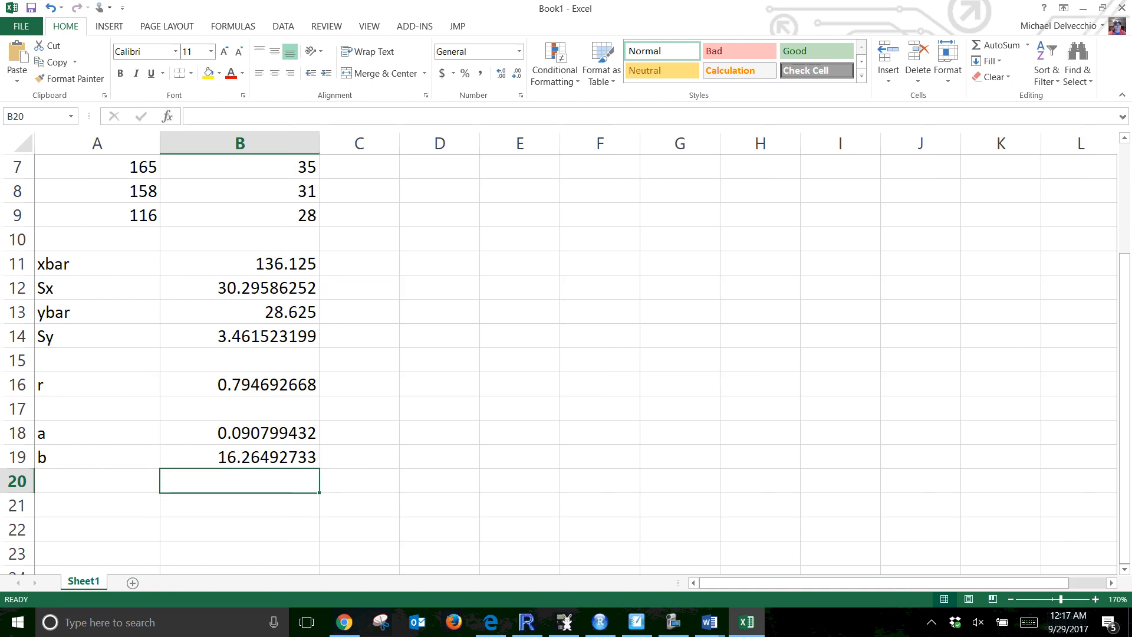
key(alt+Tab)
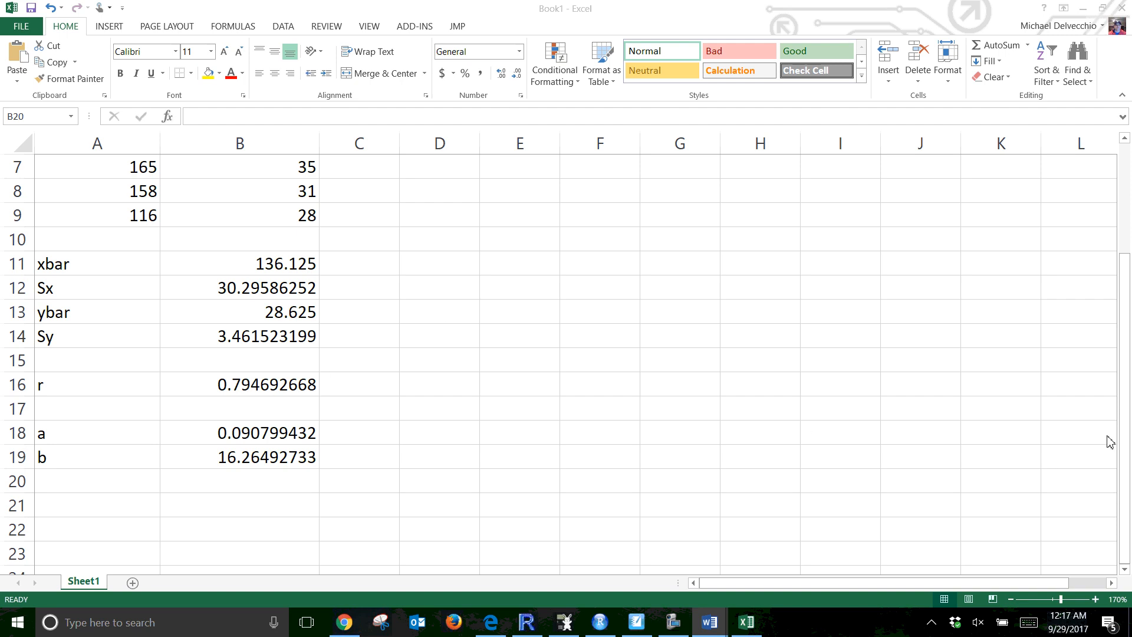
Insert a scatter chart of the body weight and backpack weight data in A2:B9
click(1124, 422)
drag(1122, 260, 1119, 153)
drag(121, 192, 260, 371)
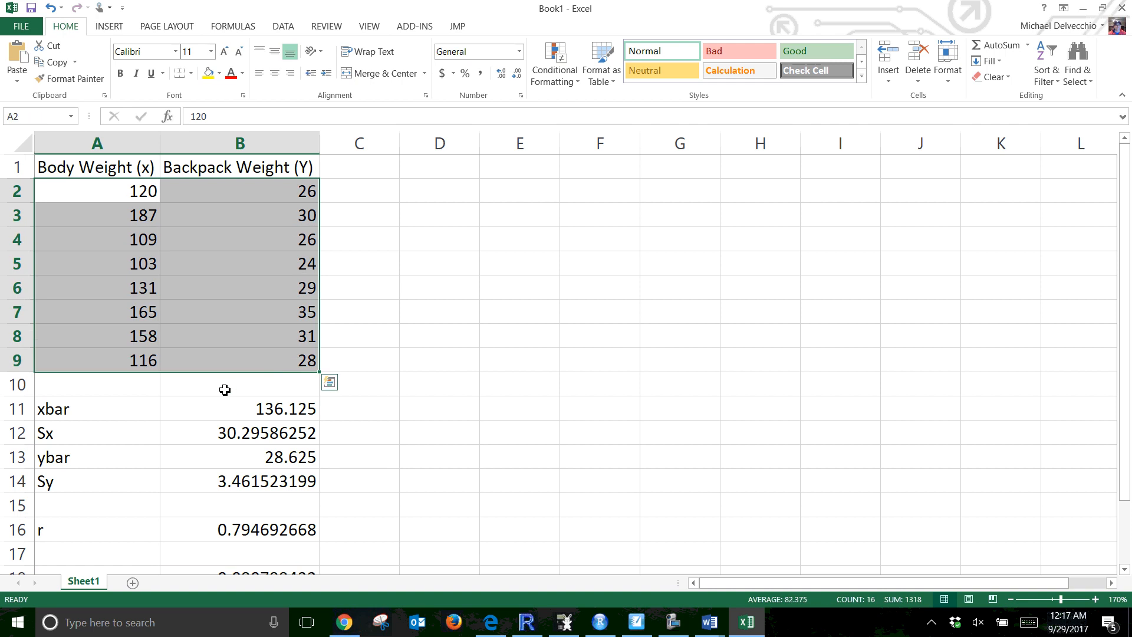
click(120, 28)
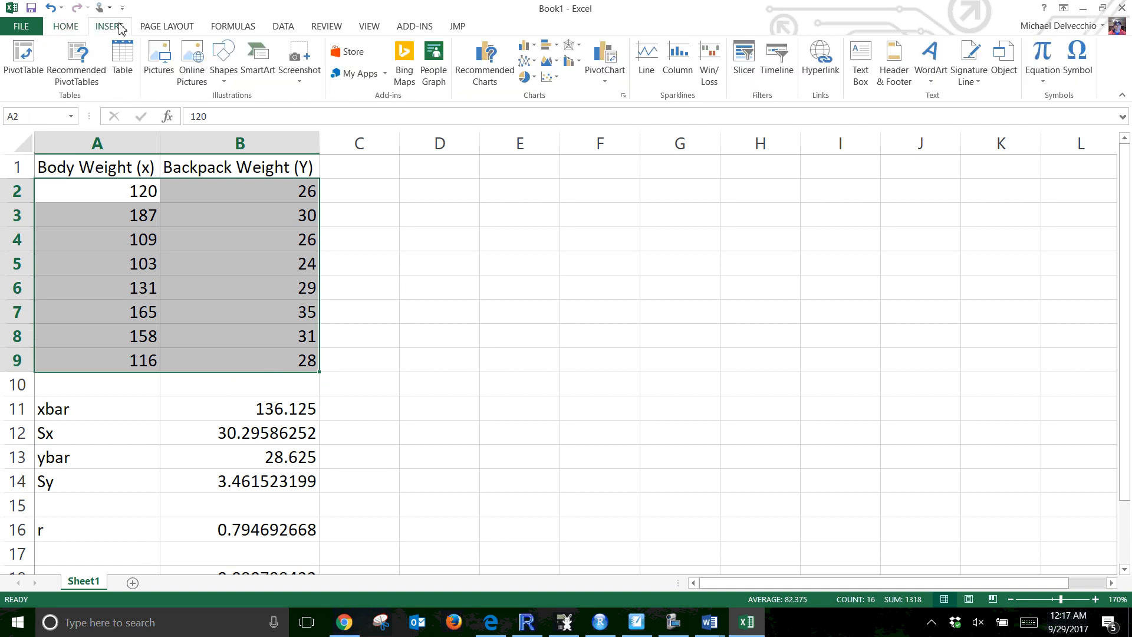
click(555, 82)
click(565, 134)
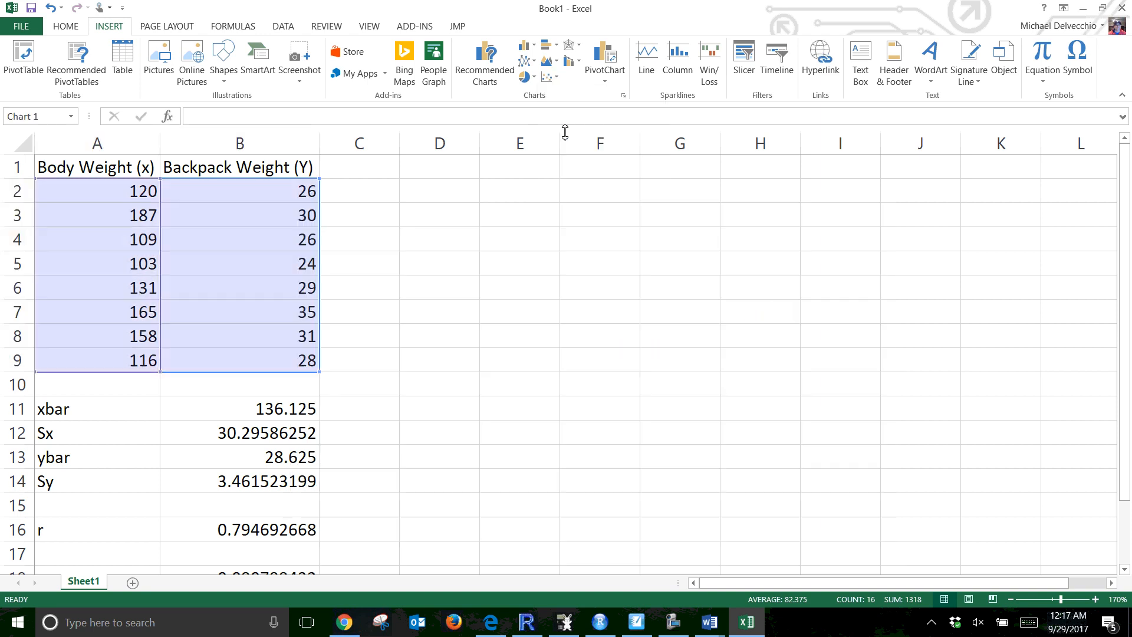
click(639, 233)
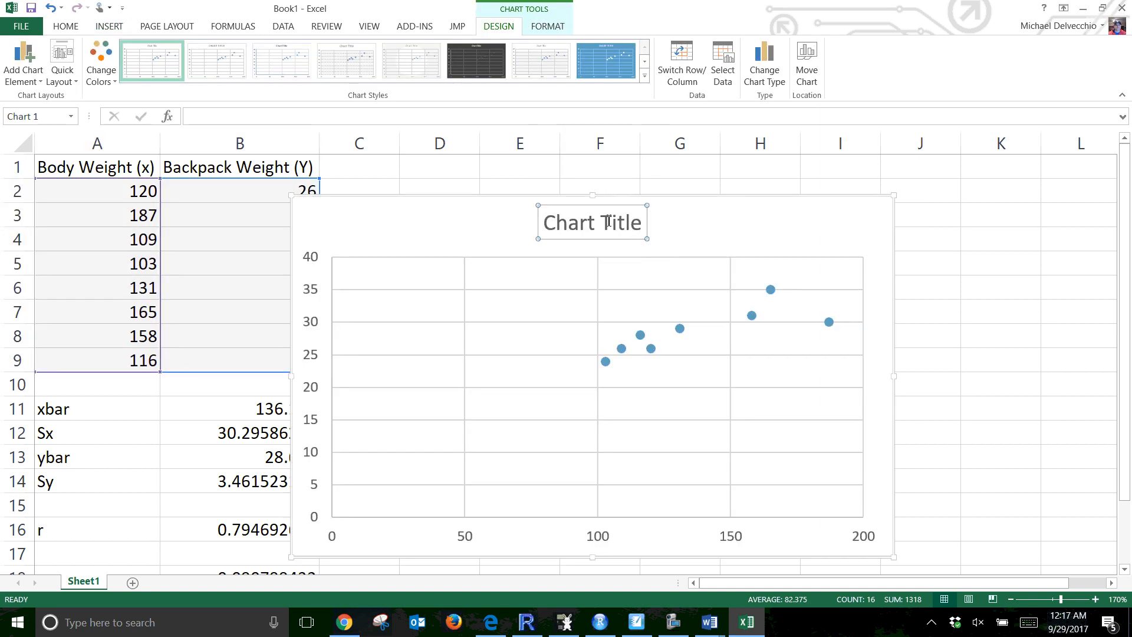
Title the chart "Backpack Weight vs. Body Weight"
drag(638, 233, 549, 227)
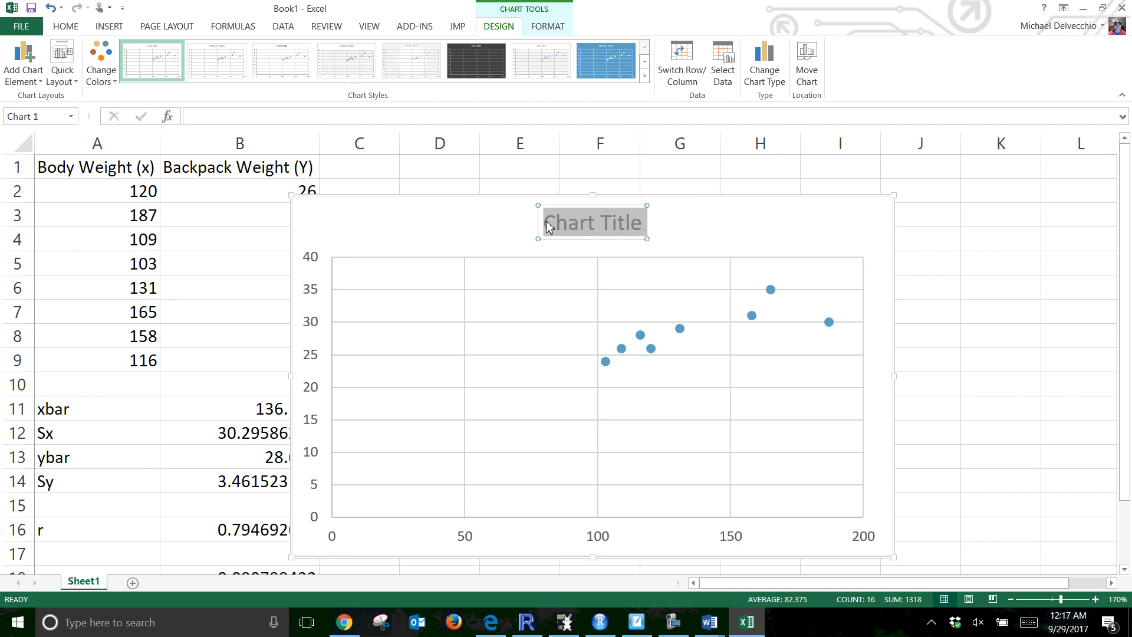
text(Pack)
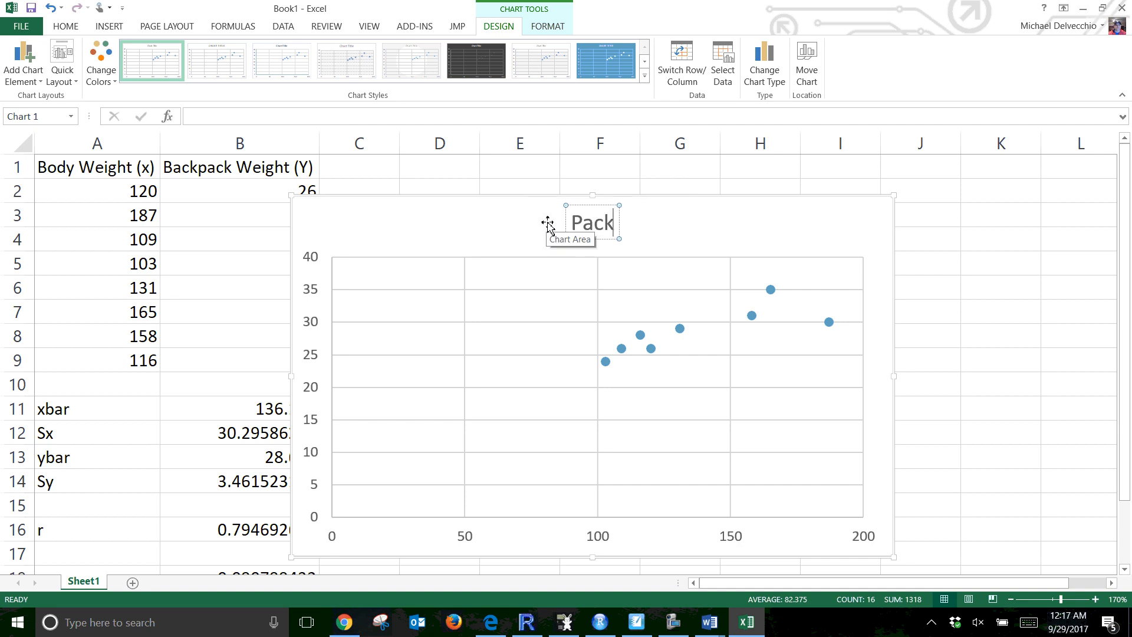
text(b)
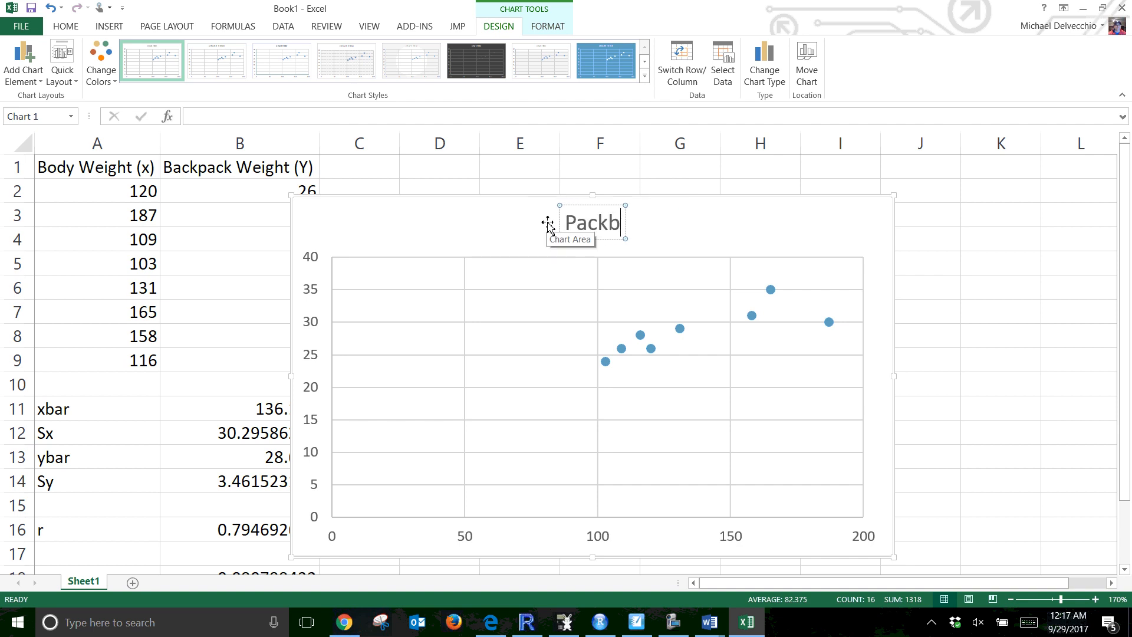
key(BackSpace)
key(BackSpace)
key(BackSpace)
key(BackSpace)
key(BackSpace)
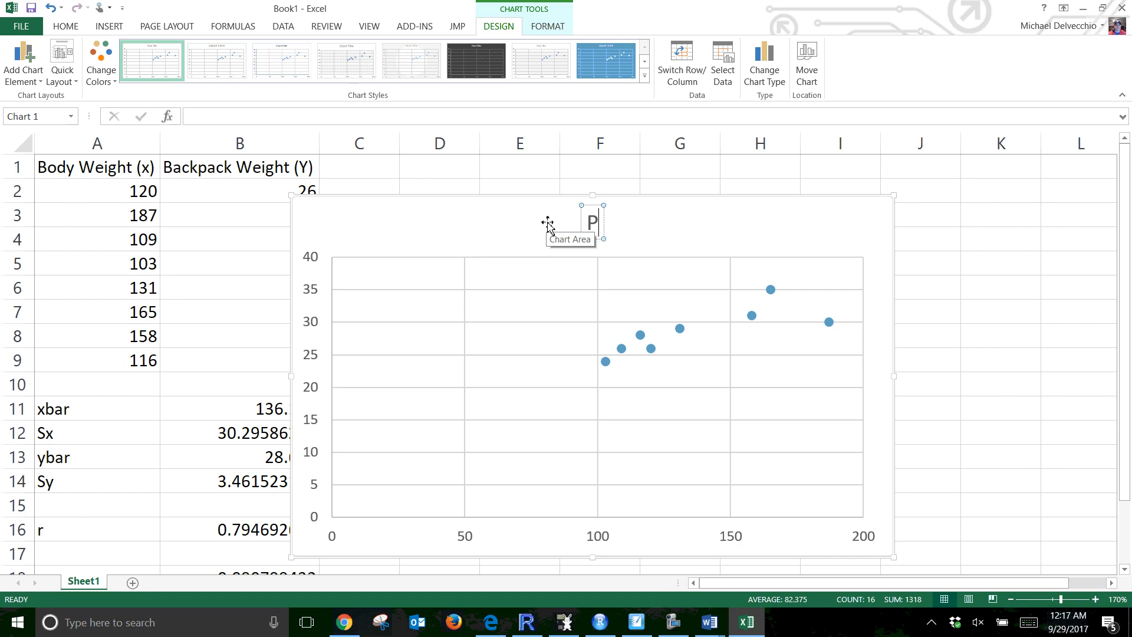
text(Backpa)
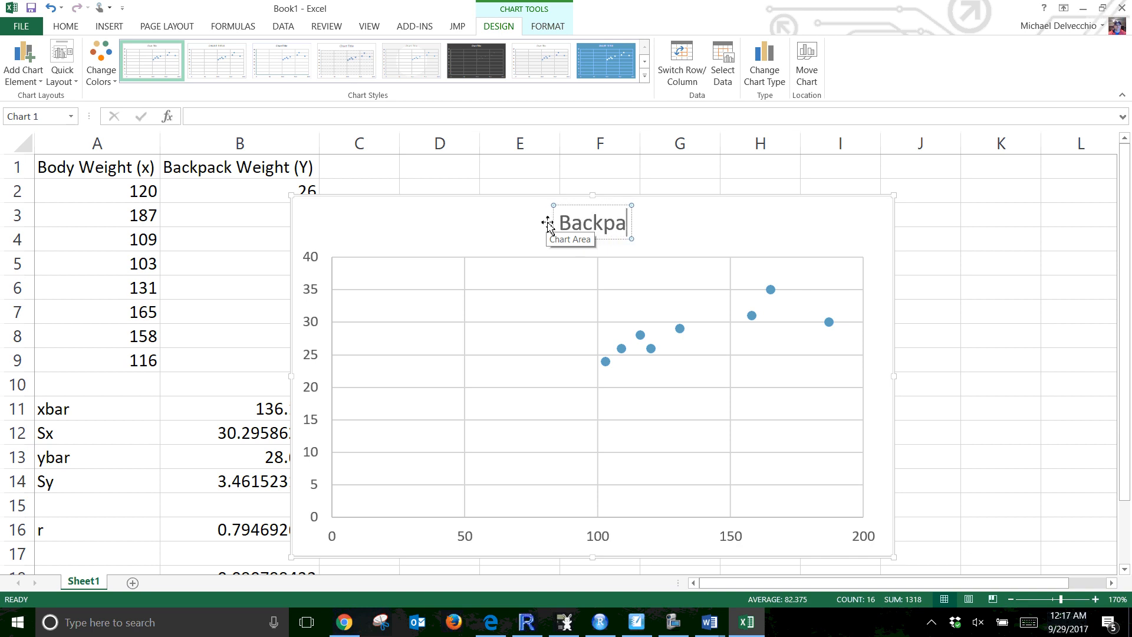
text(ck Wei)
key(BackSpace)
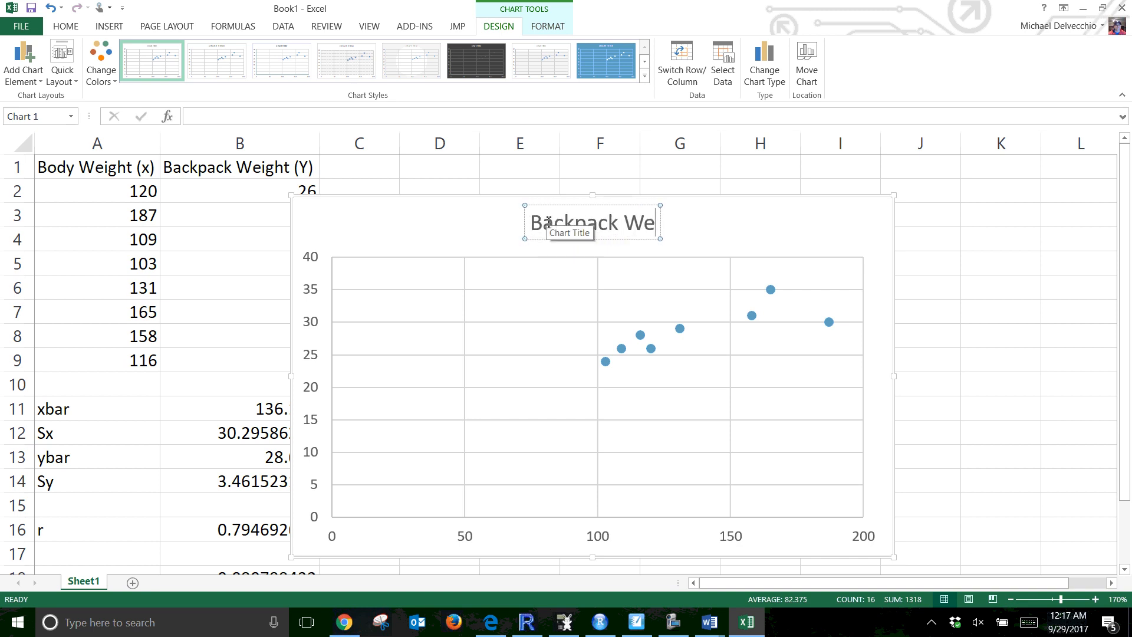
text(ight)
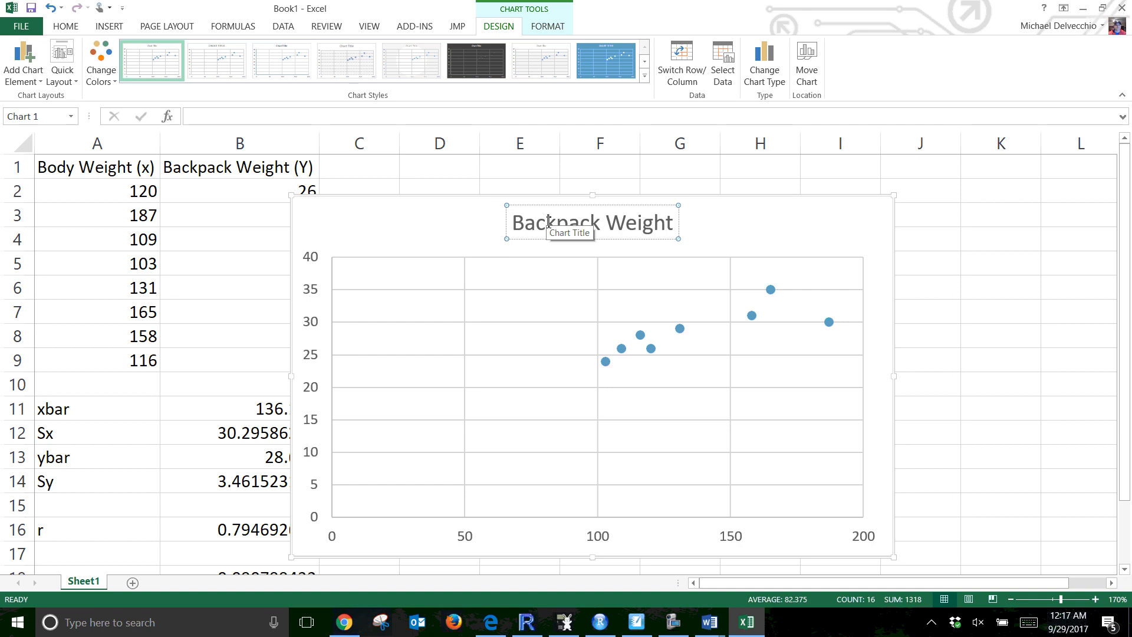
text( vs.)
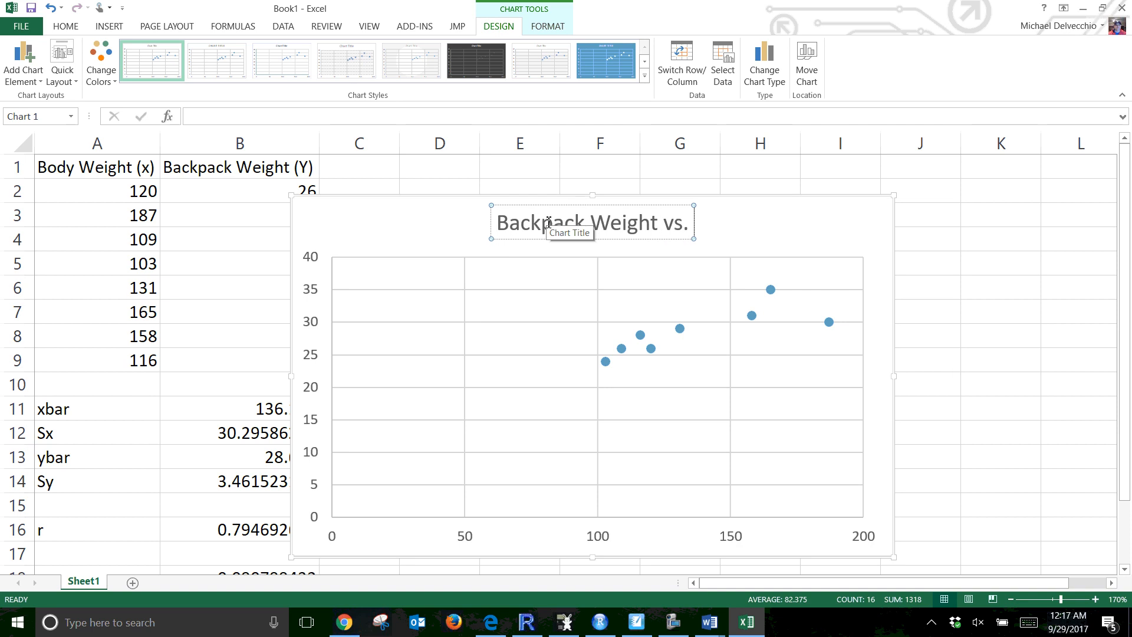
text( Bo)
text(dy)
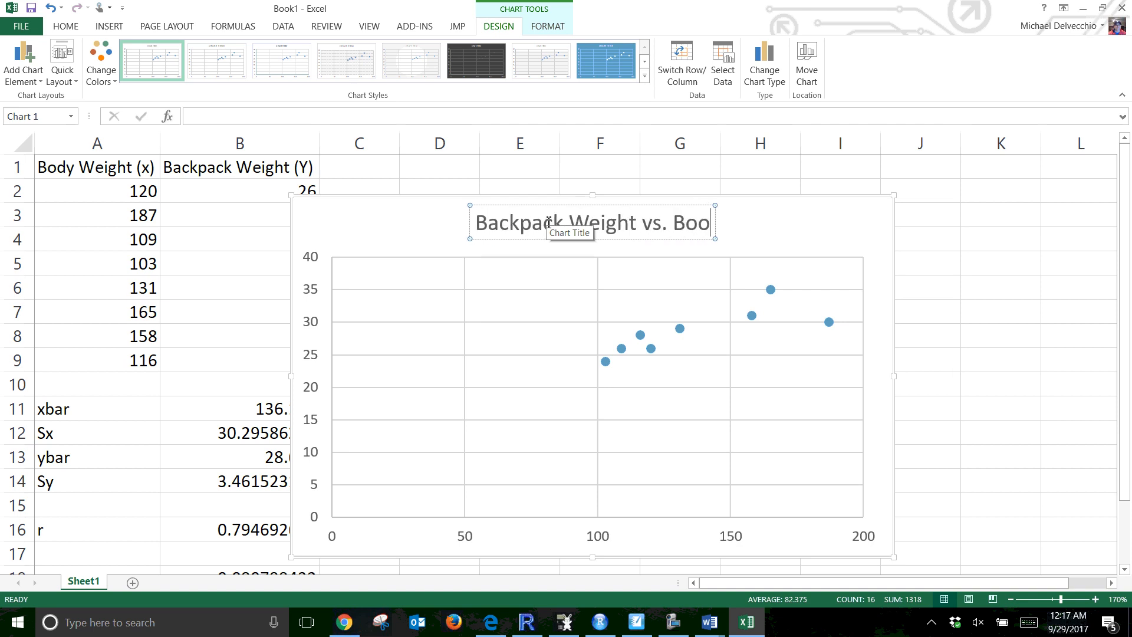
text( Weight)
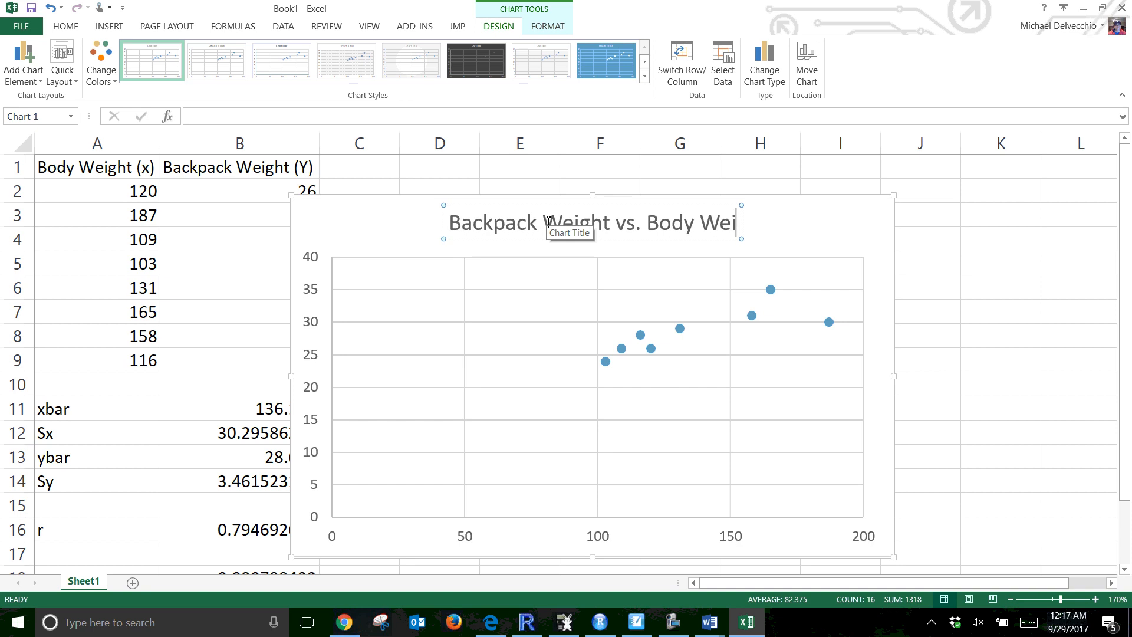
Set the horizontal axis minimum bound to 100
click(598, 459)
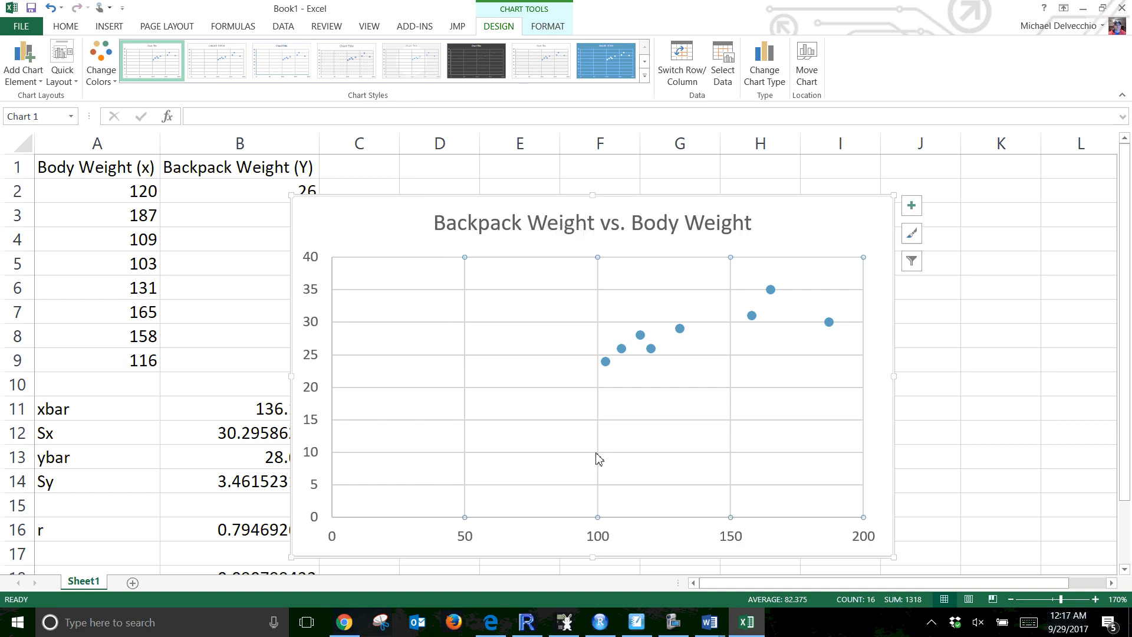
click(466, 538)
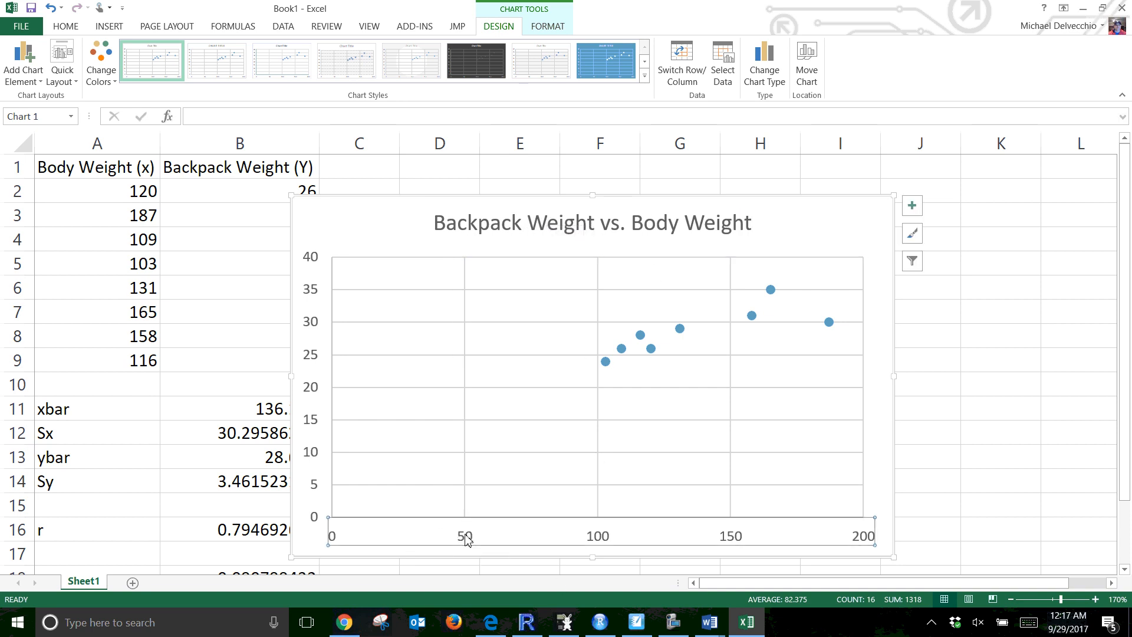
right_click(465, 539)
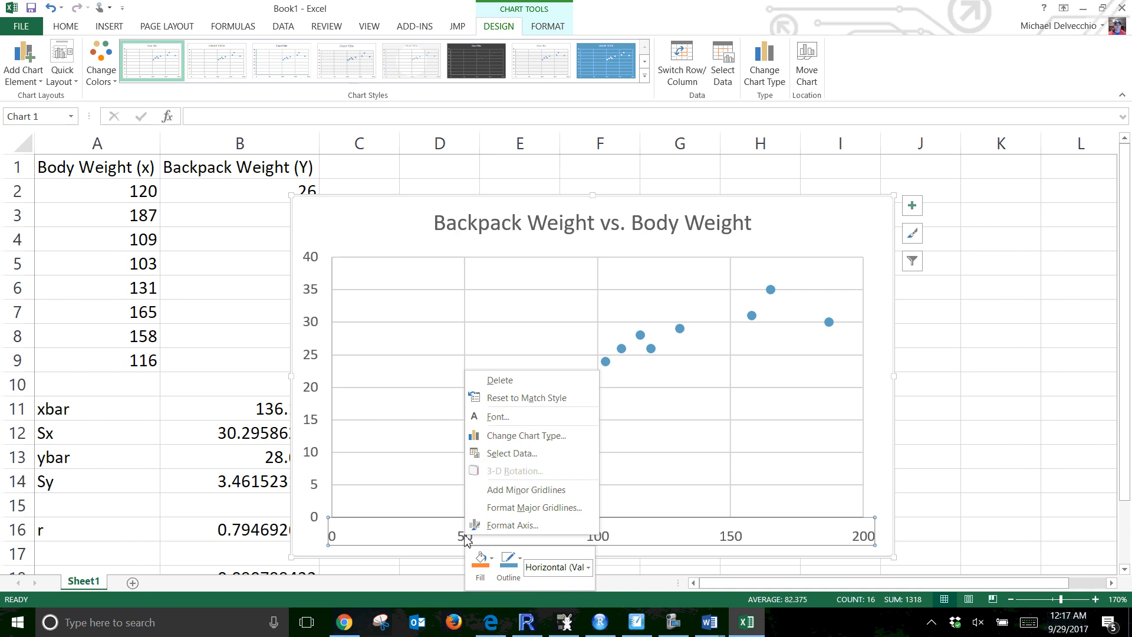
click(500, 523)
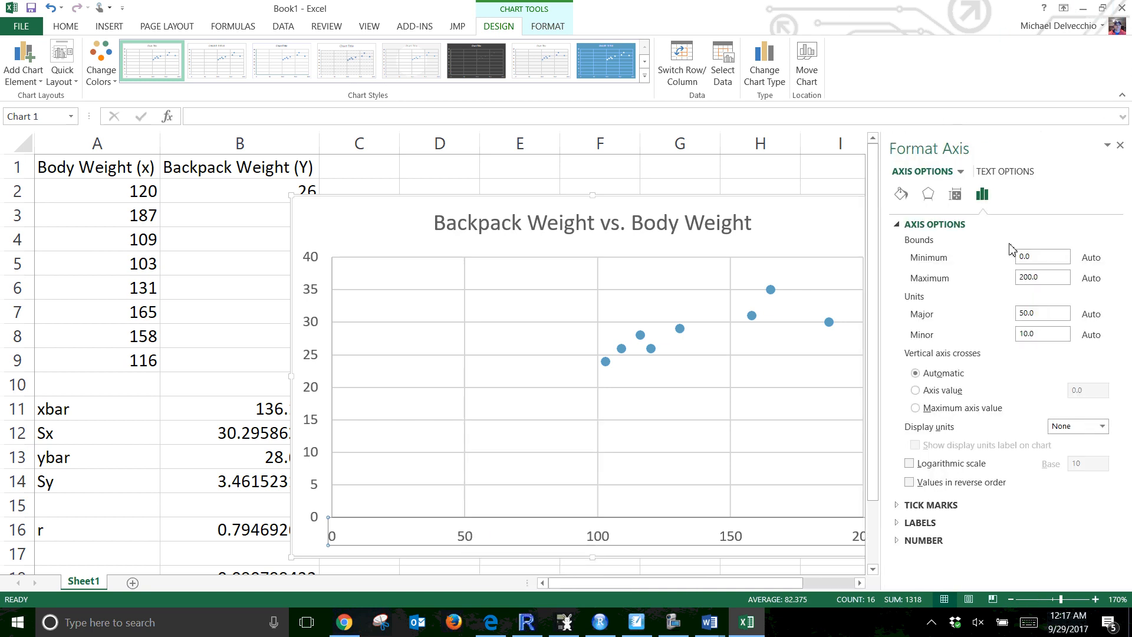
drag(1040, 257, 1013, 262)
text(100)
key(Return)
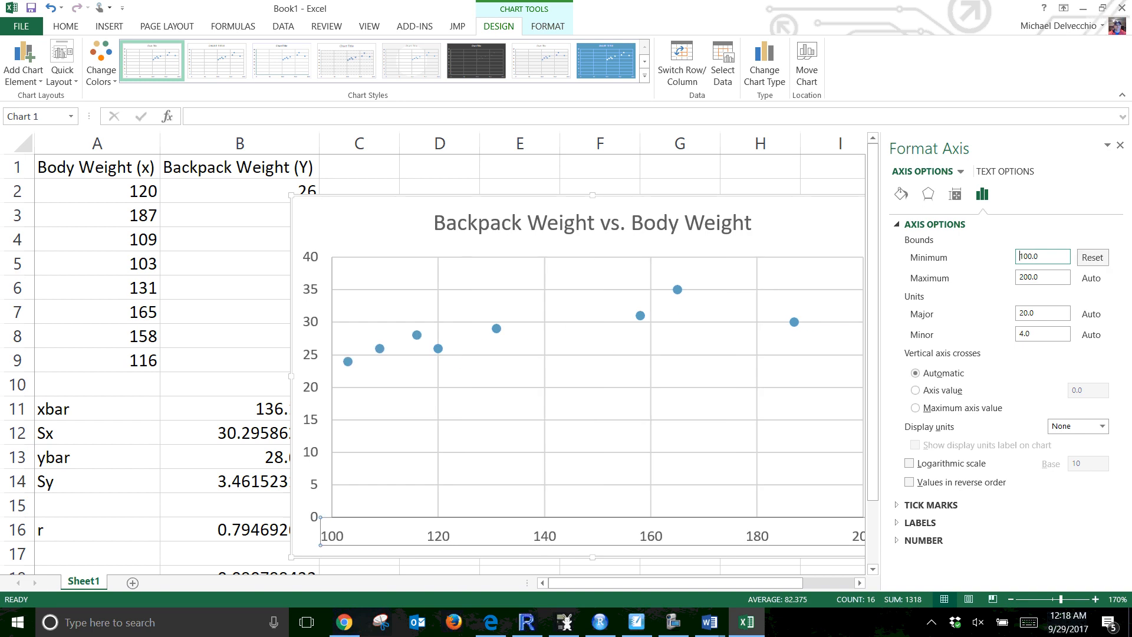
Add a linear trendline to the data series, show its equation and R-squared on the chart, and move that label lower in the plot
click(800, 330)
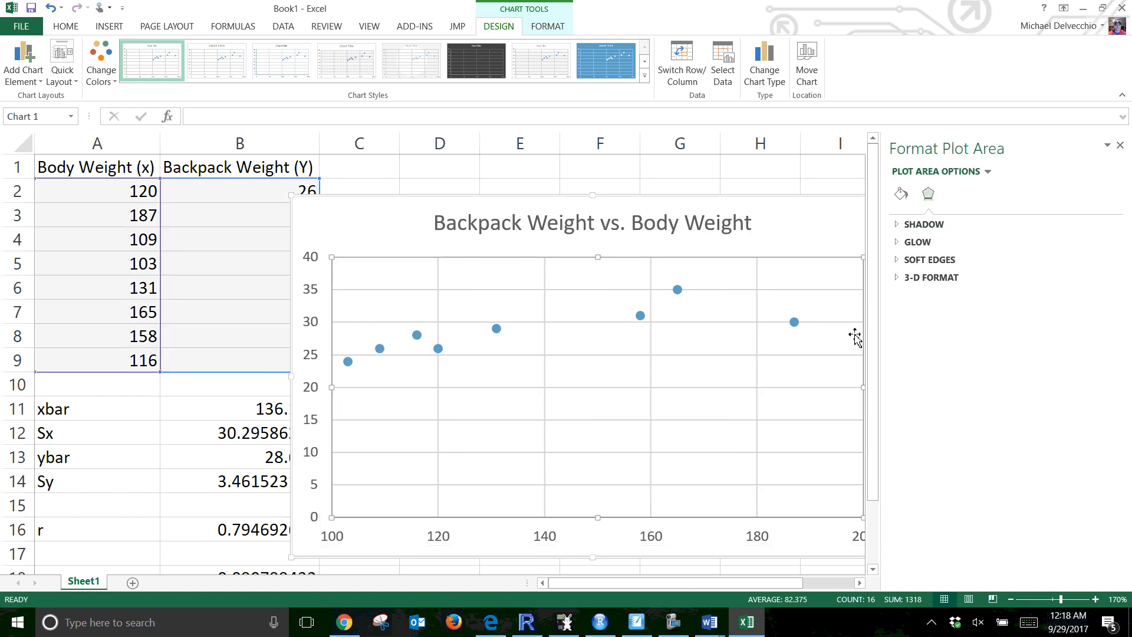
right_click(677, 290)
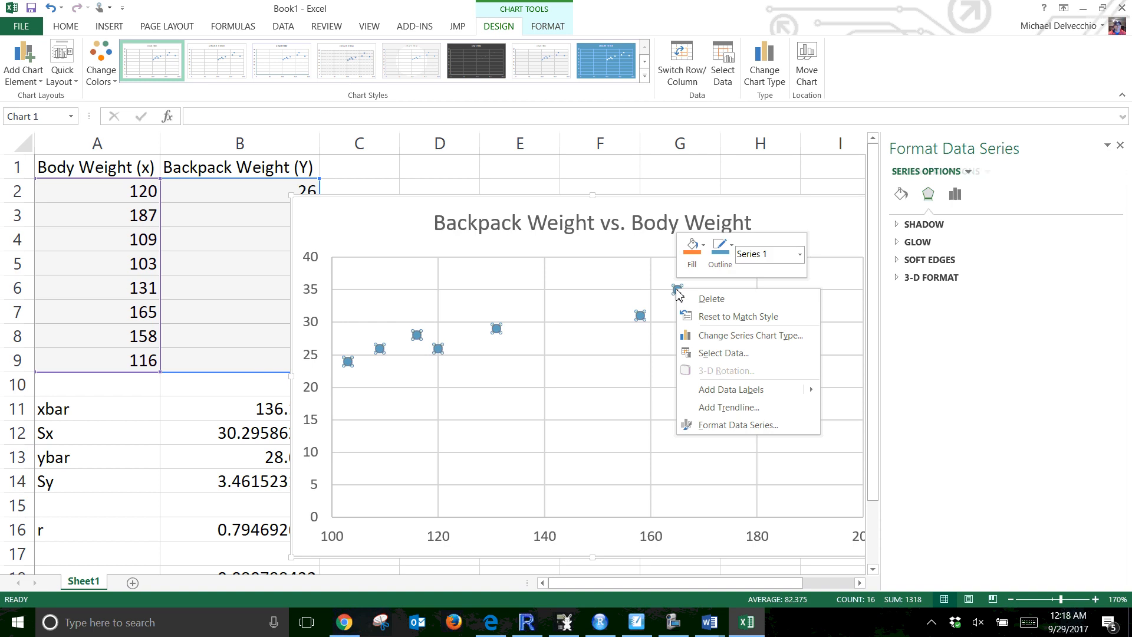
click(730, 407)
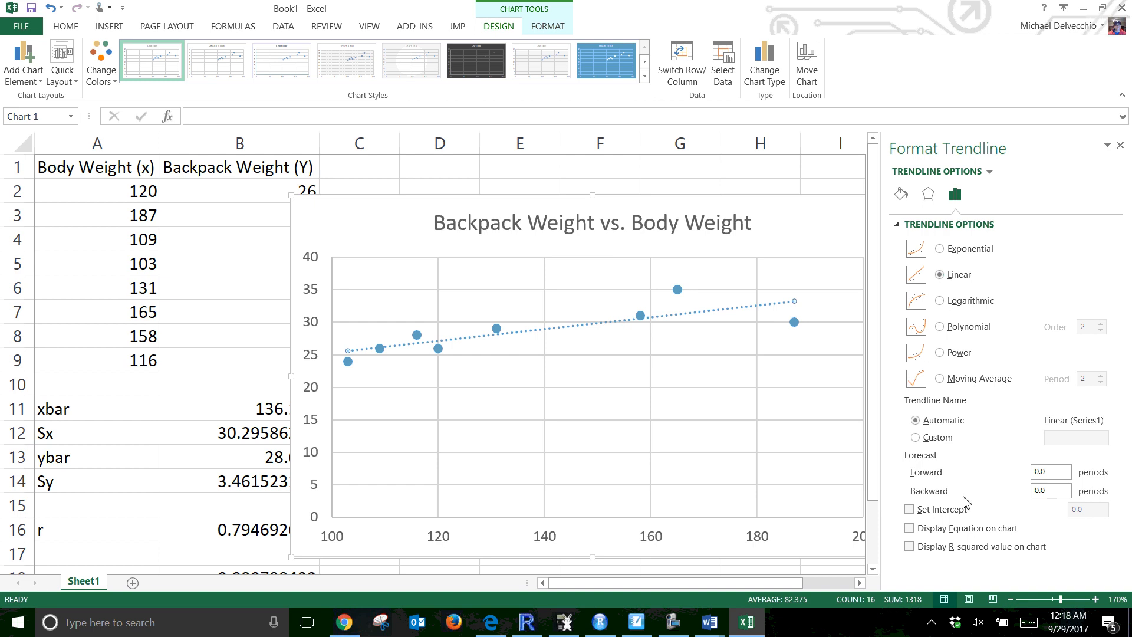
click(910, 529)
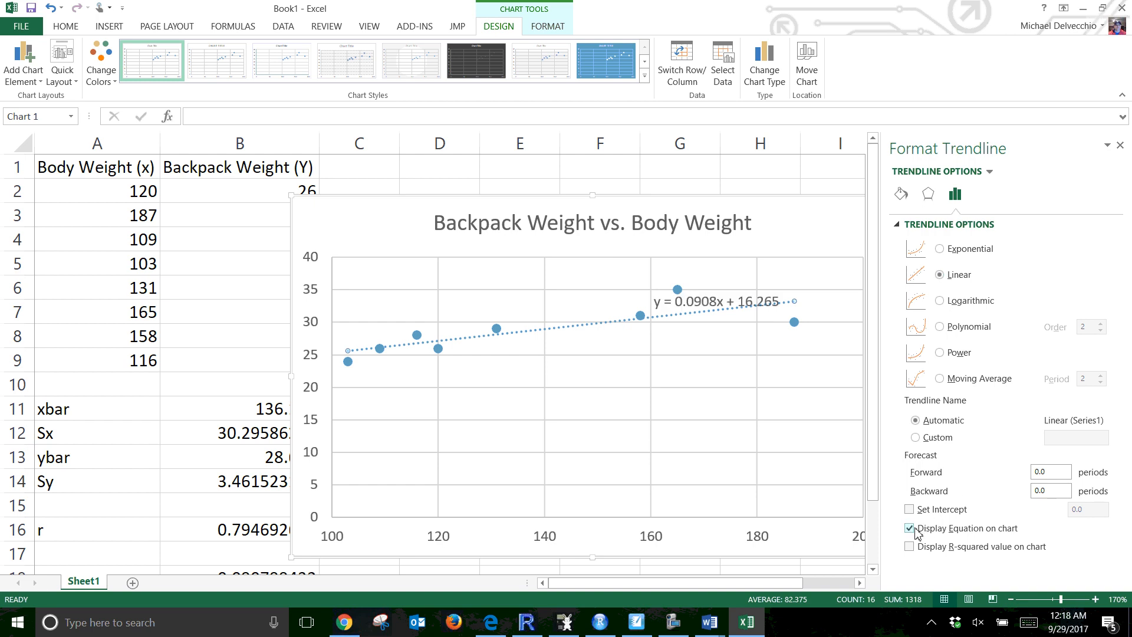
click(909, 546)
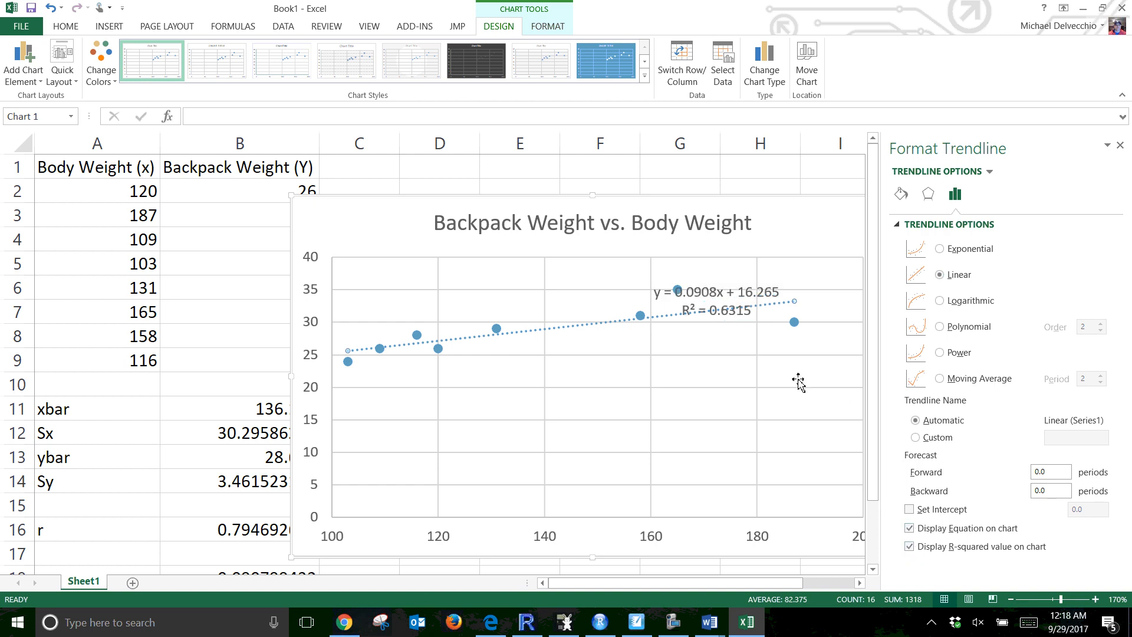
click(735, 298)
drag(735, 299, 632, 430)
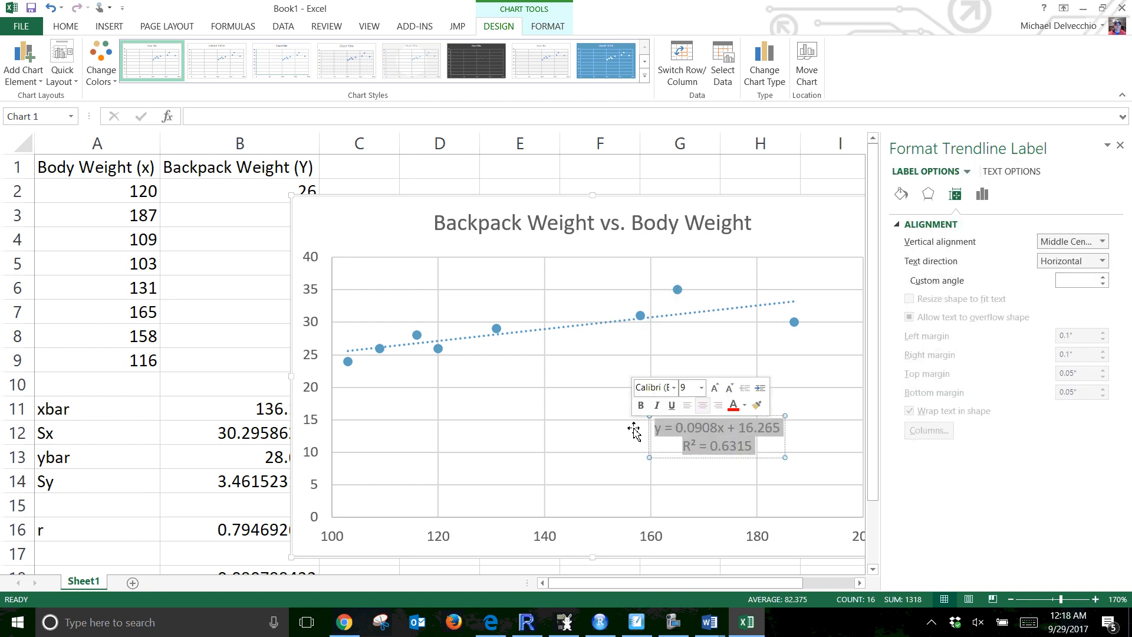
Format the trendline label text at 14 pt in red
click(69, 28)
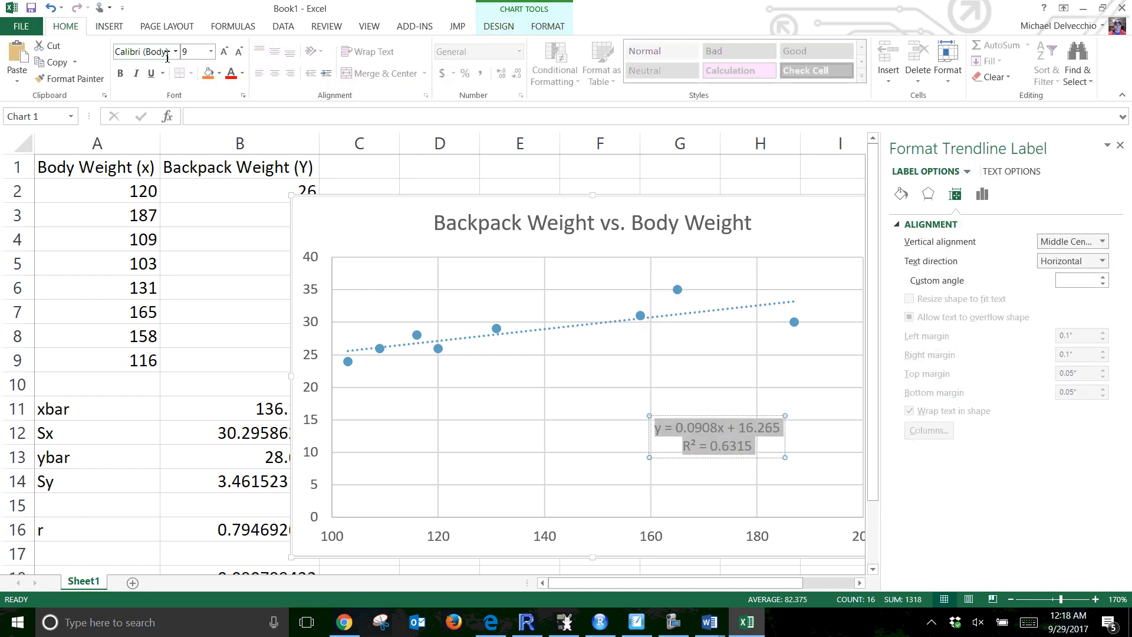
click(226, 54)
click(225, 54)
click(226, 54)
click(226, 55)
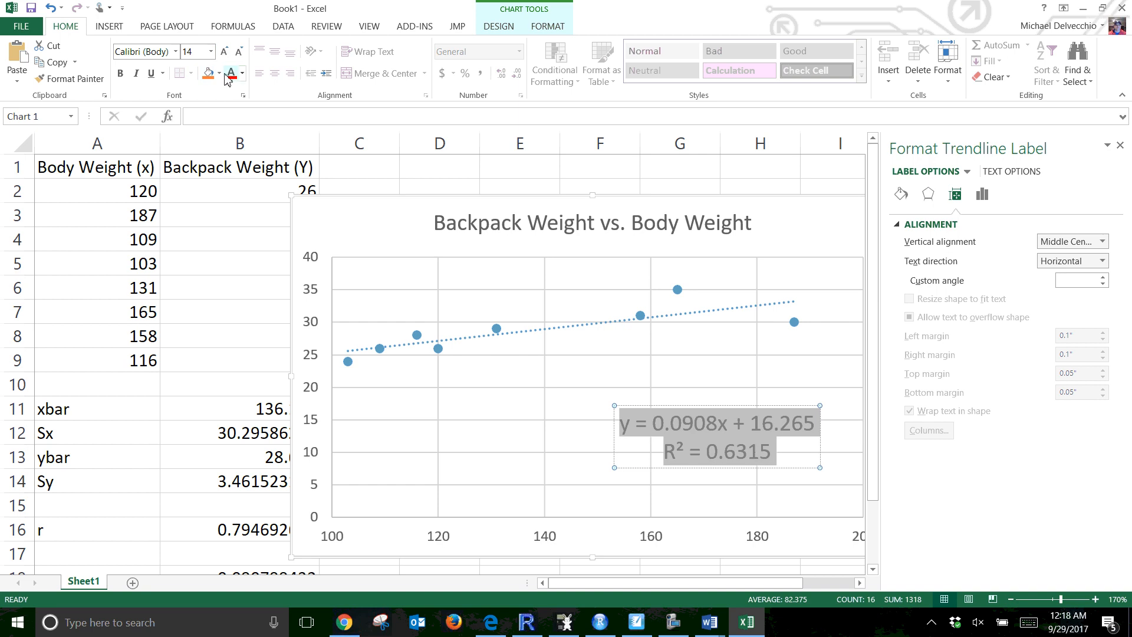
click(234, 78)
click(612, 447)
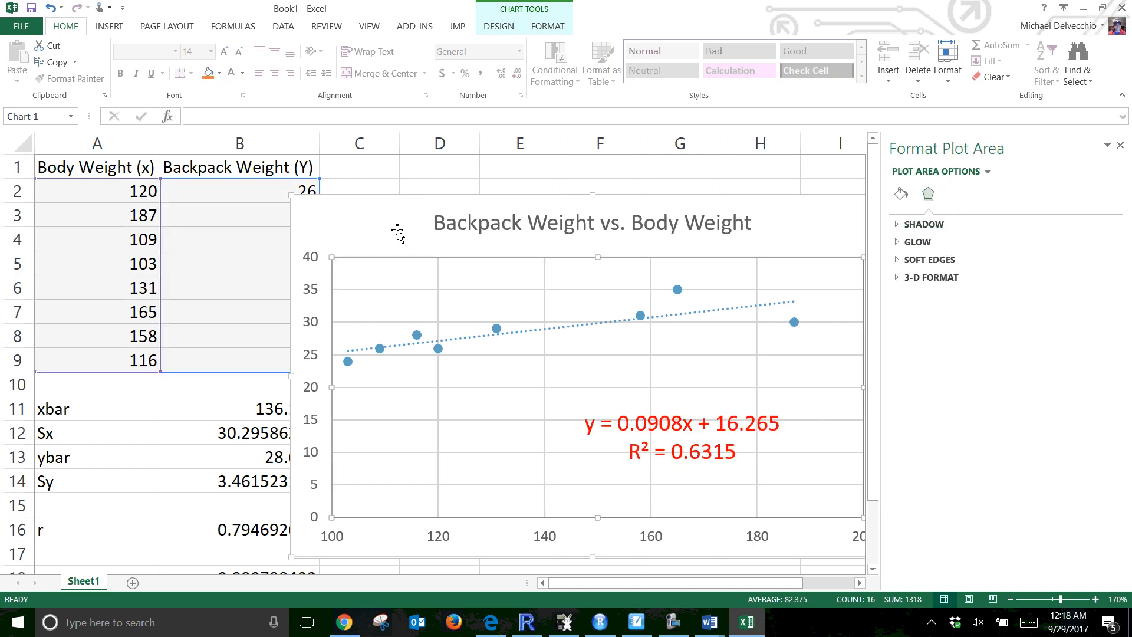
Reposition the chart beside the data columns, undoing an accidental move of the chart title
drag(399, 215, 405, 185)
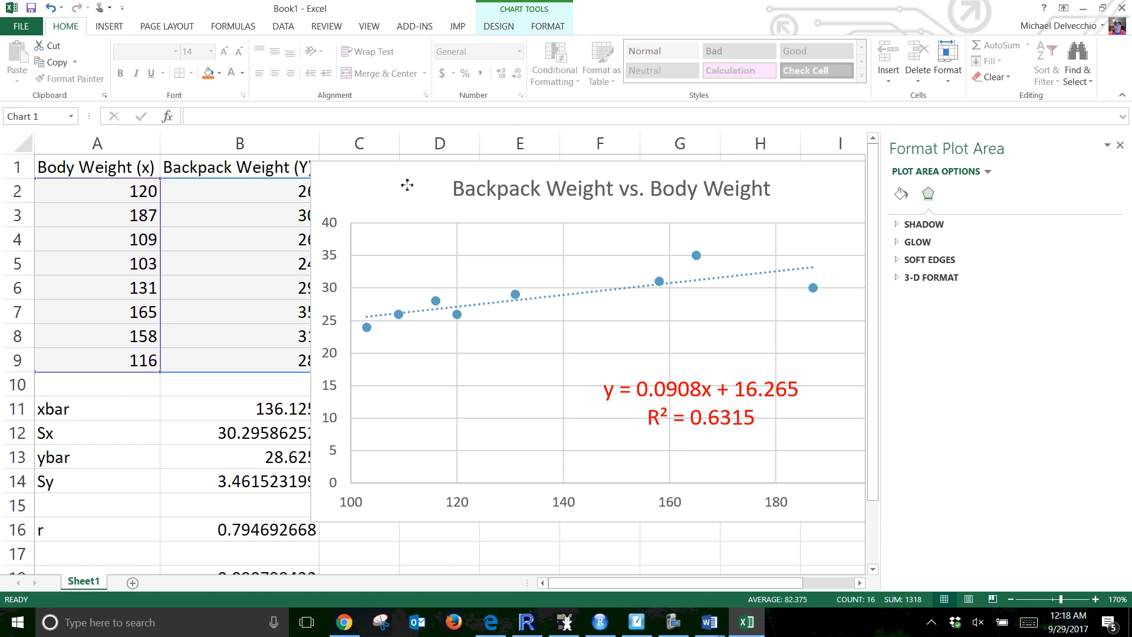
click(1120, 145)
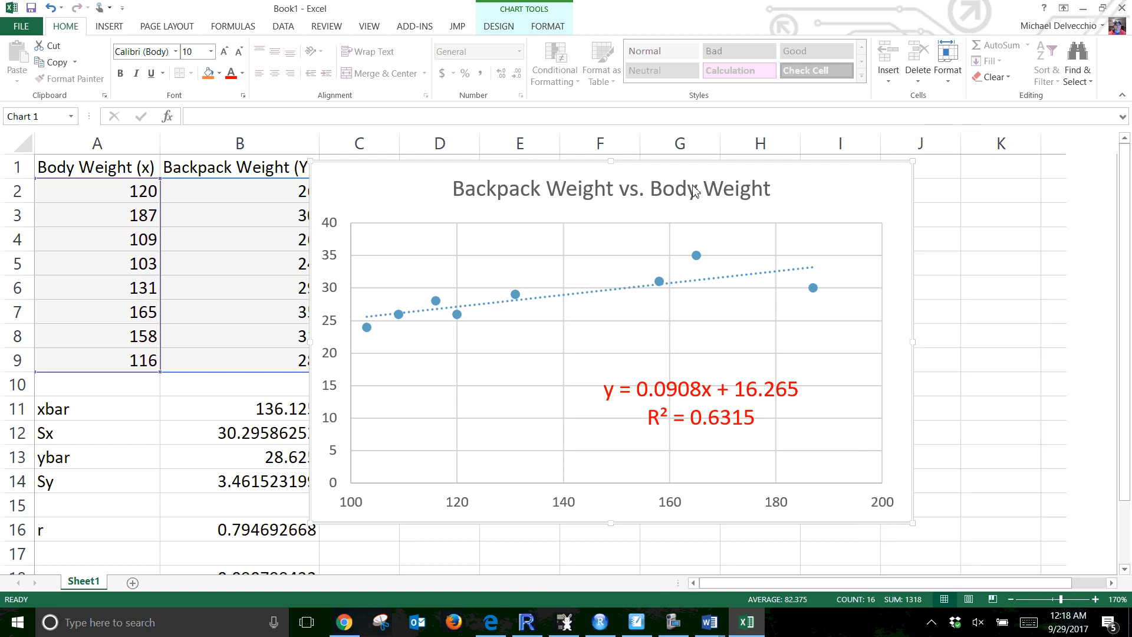
click(668, 178)
drag(668, 178, 763, 192)
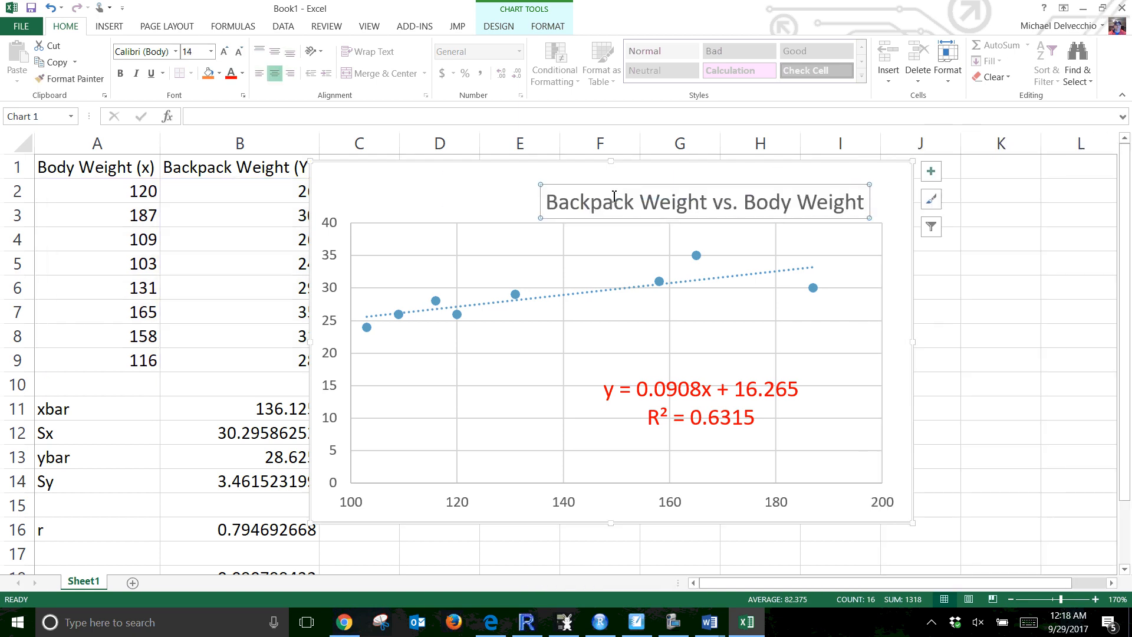
key(ctrl+z)
drag(391, 177, 430, 177)
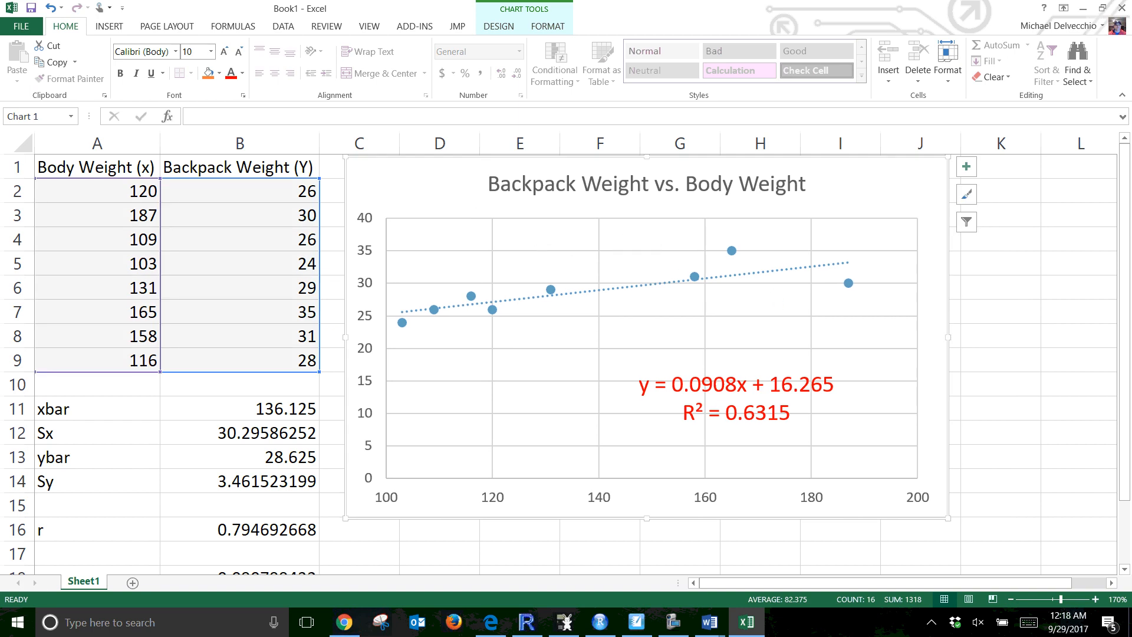
Copy the body weight column A1:A9 and paste it starting at cell A21
scroll(480, 559, down, 1)
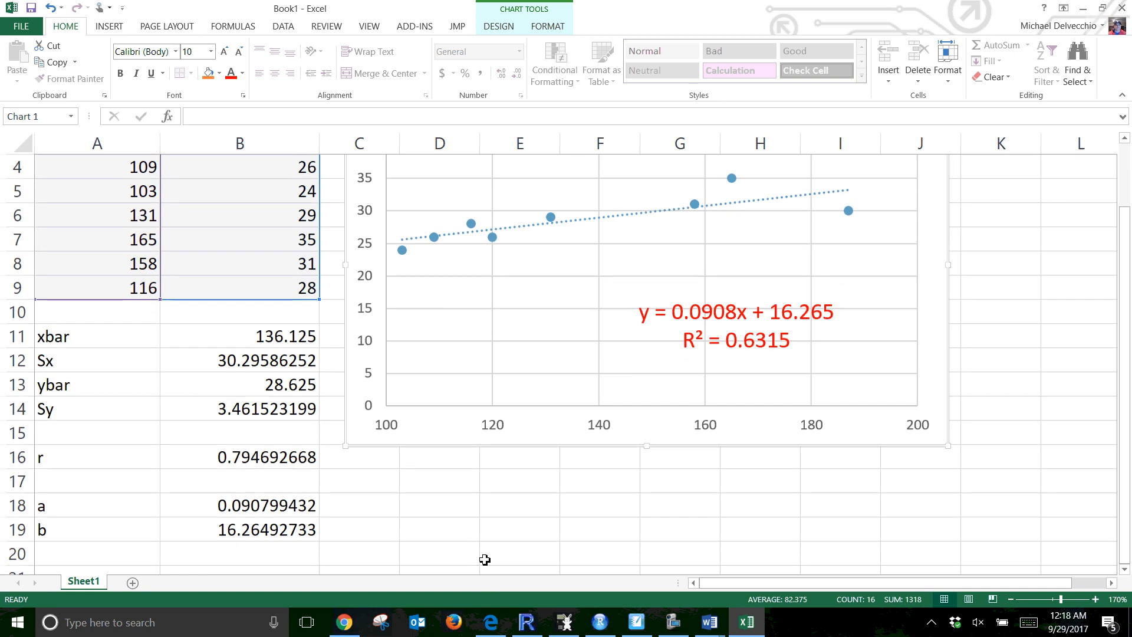
click(1010, 599)
click(1010, 599)
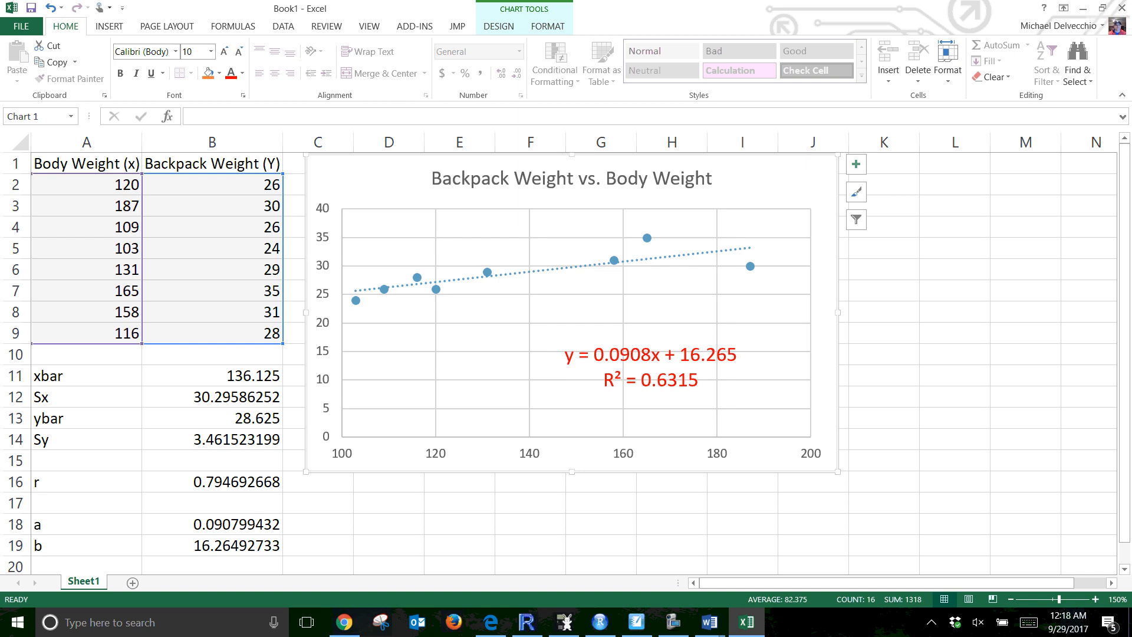
key(alt+Tab)
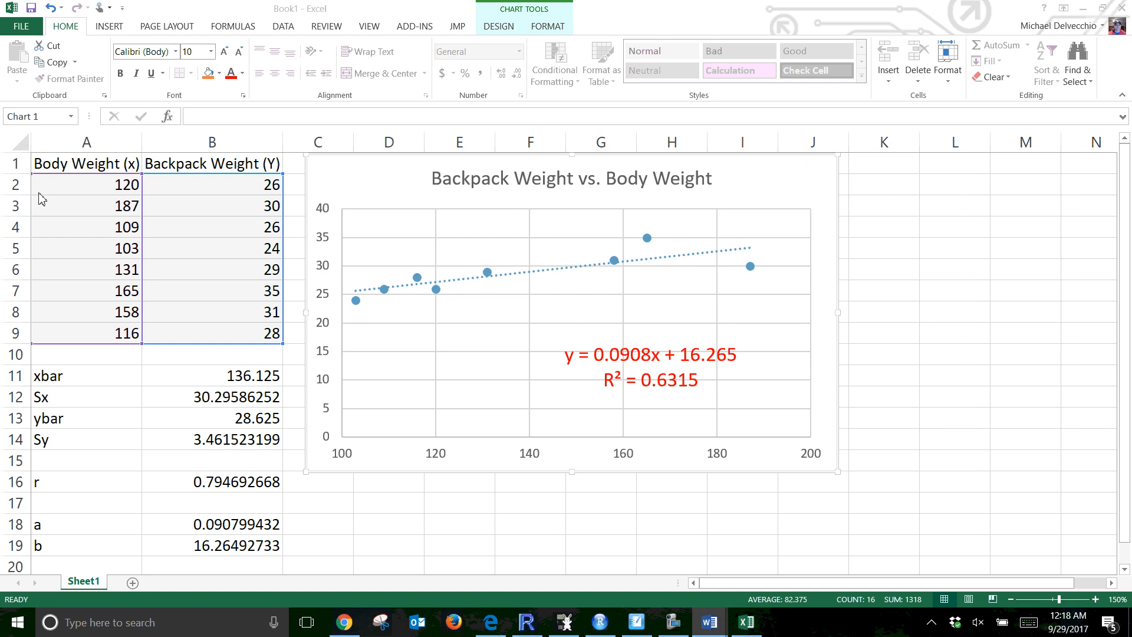
key(alt+Tab)
drag(63, 160, 78, 332)
key(ctrl+c)
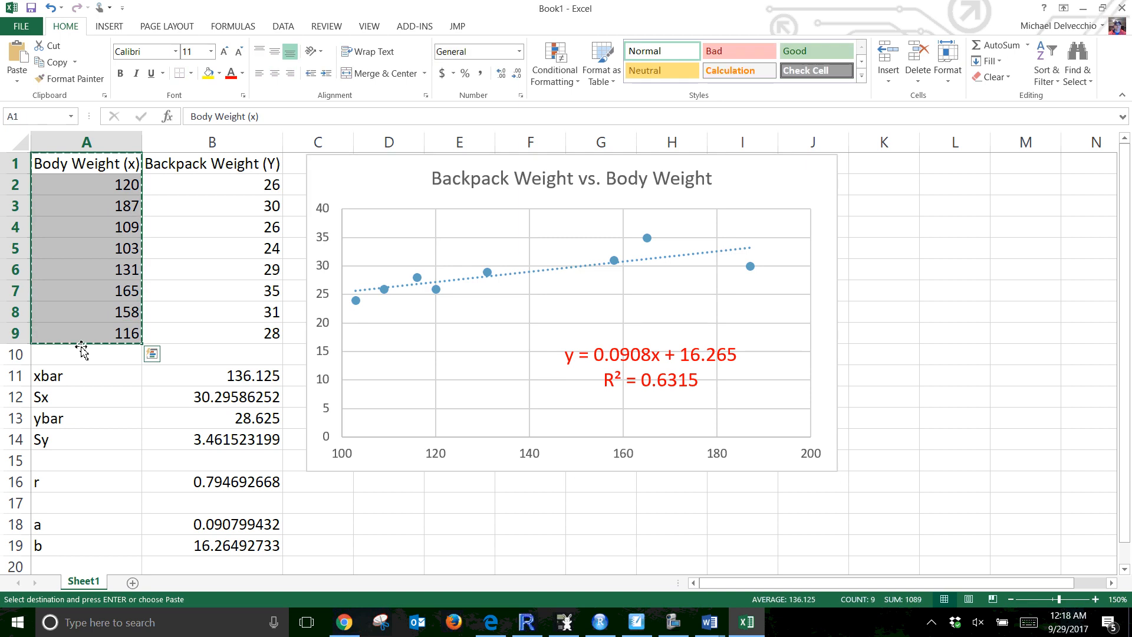
scroll(92, 377, down, 3)
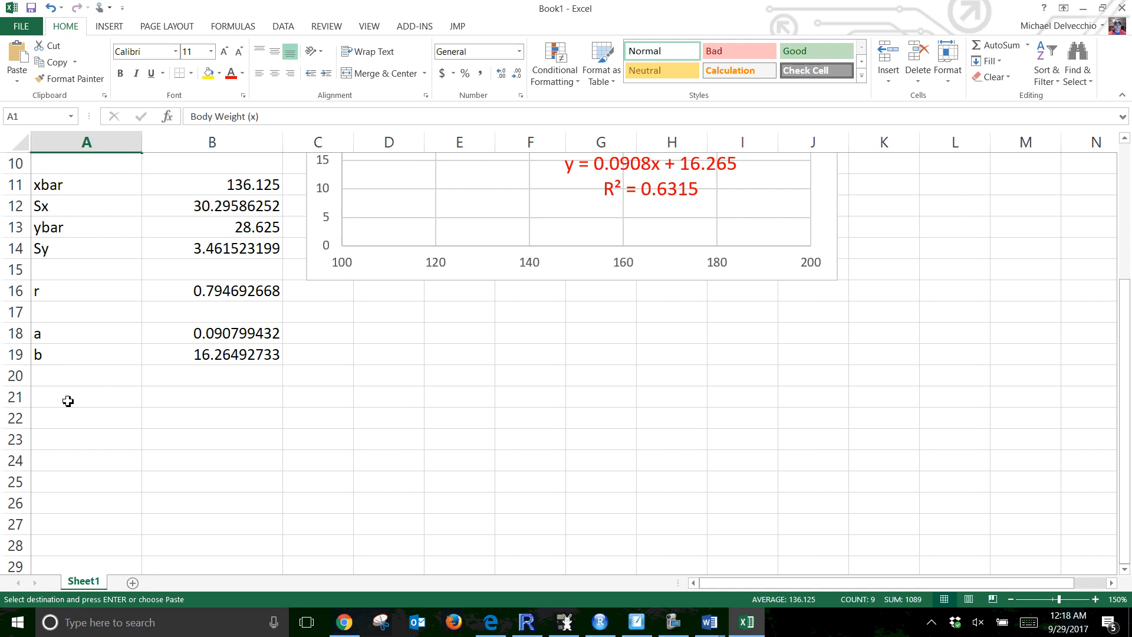
click(68, 401)
key(ctrl+v)
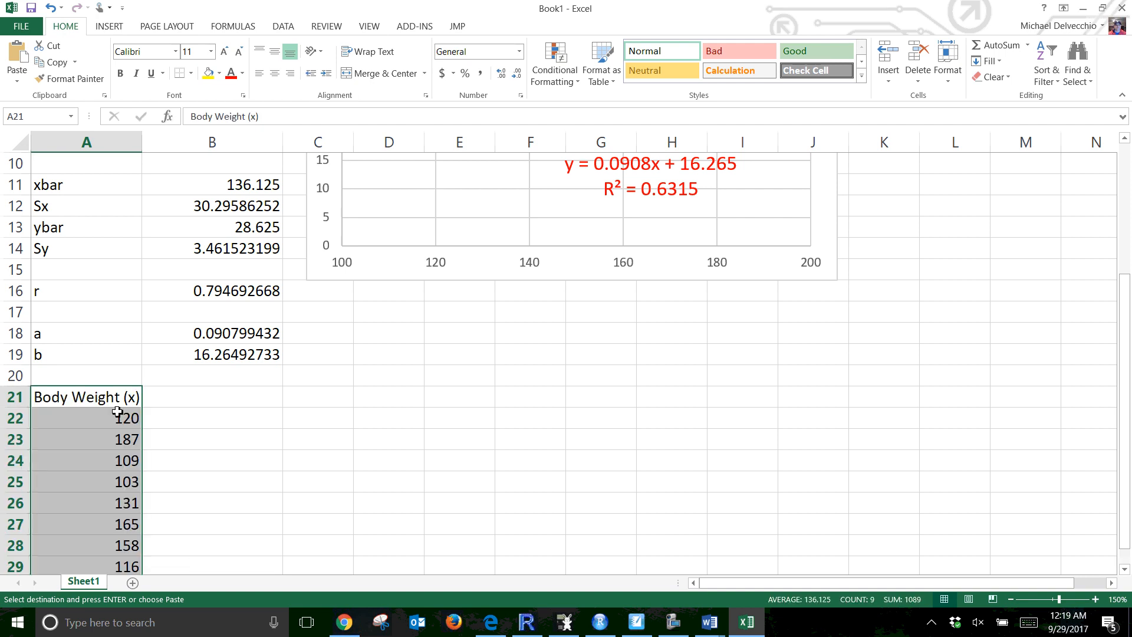
scroll(120, 399, down, 1)
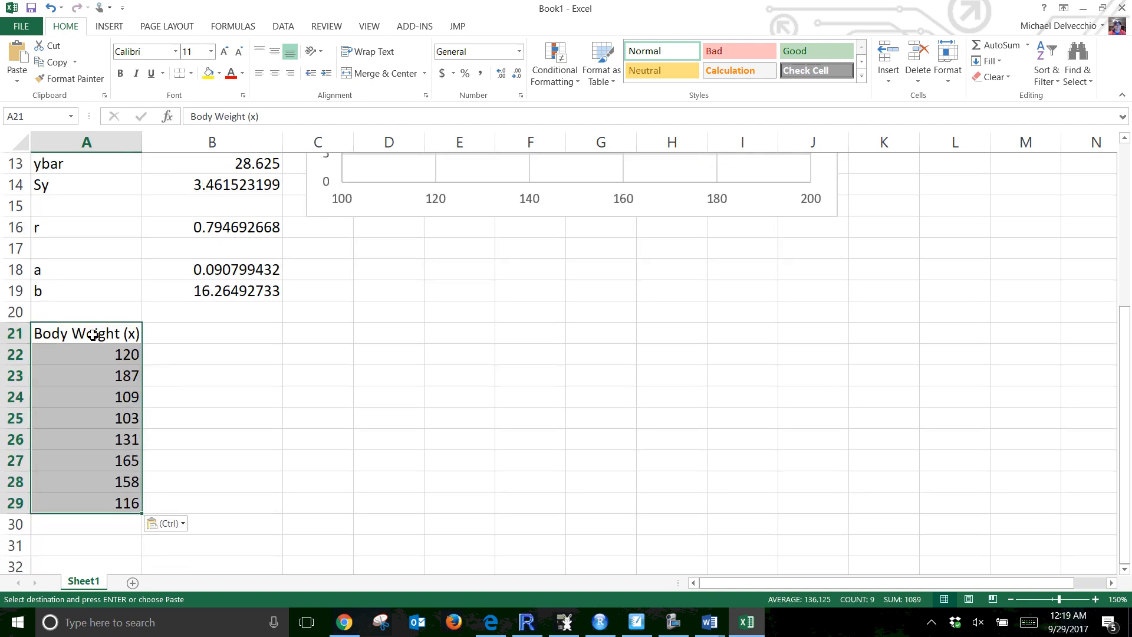
Add the column headers Predictions in B21 and Residuals in C21 beside the copied body weights
click(190, 331)
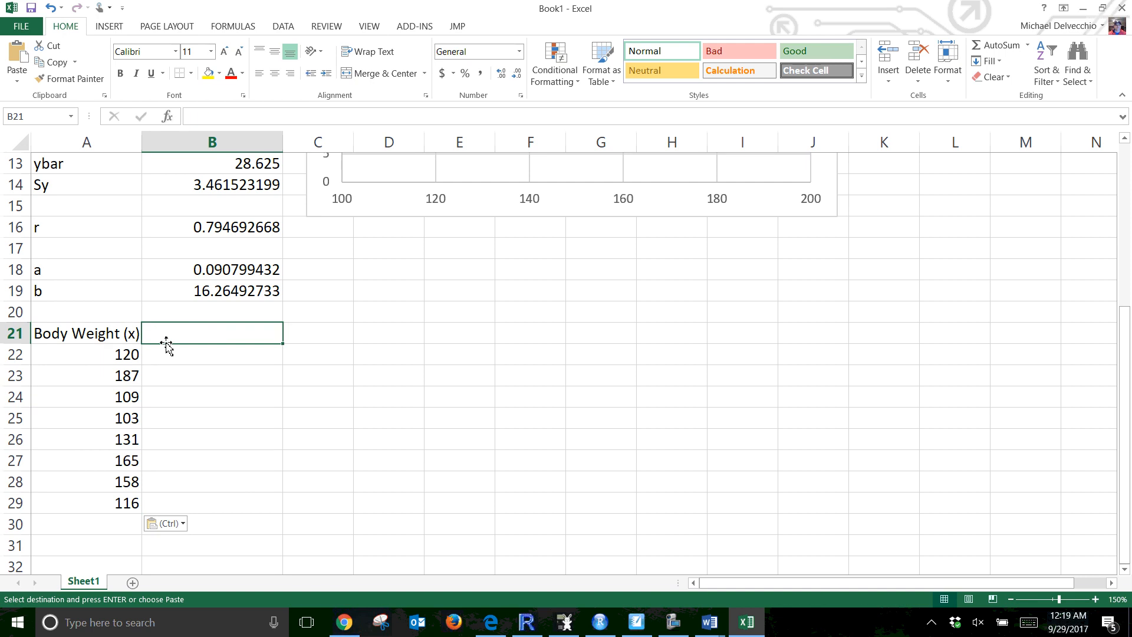
text(Predic)
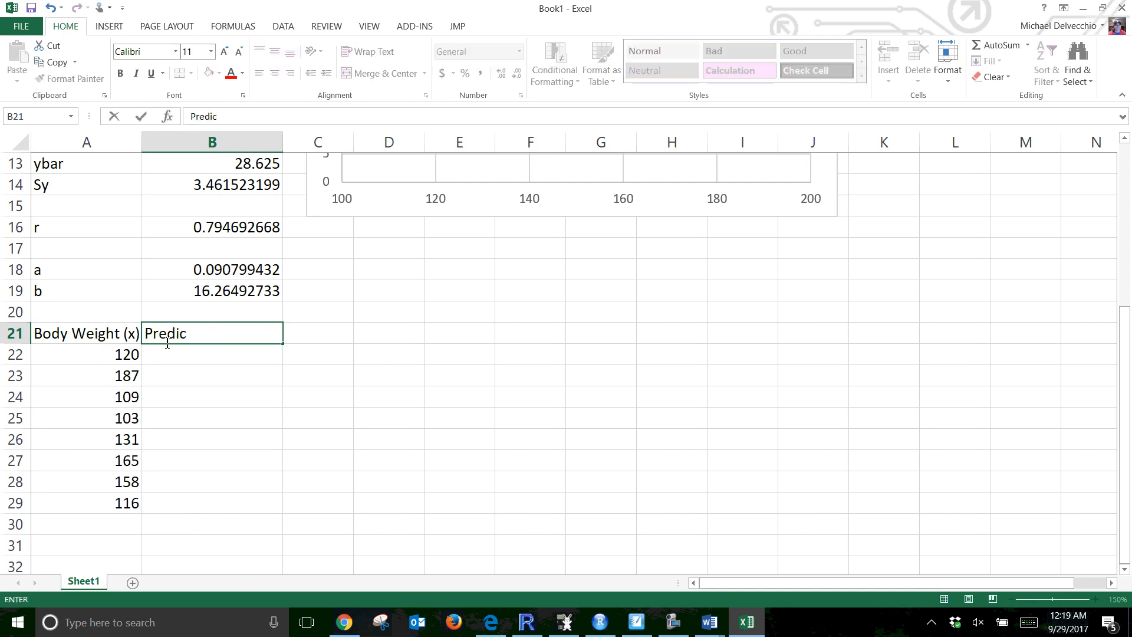
text(tions)
key(Return)
click(166, 341)
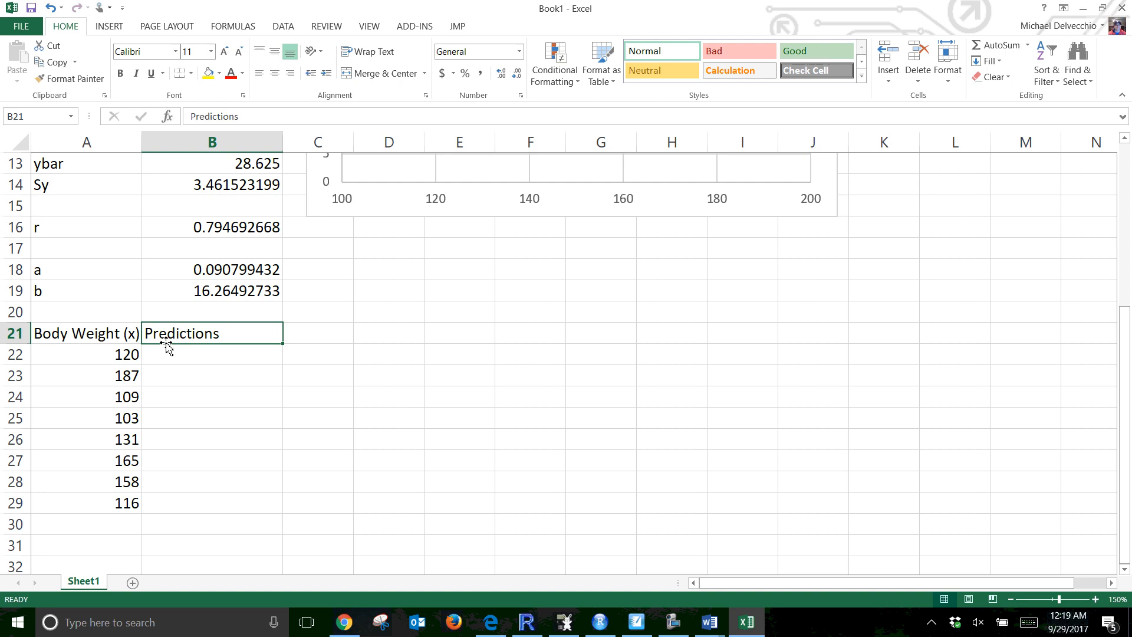
key(Right)
text(REsidual)
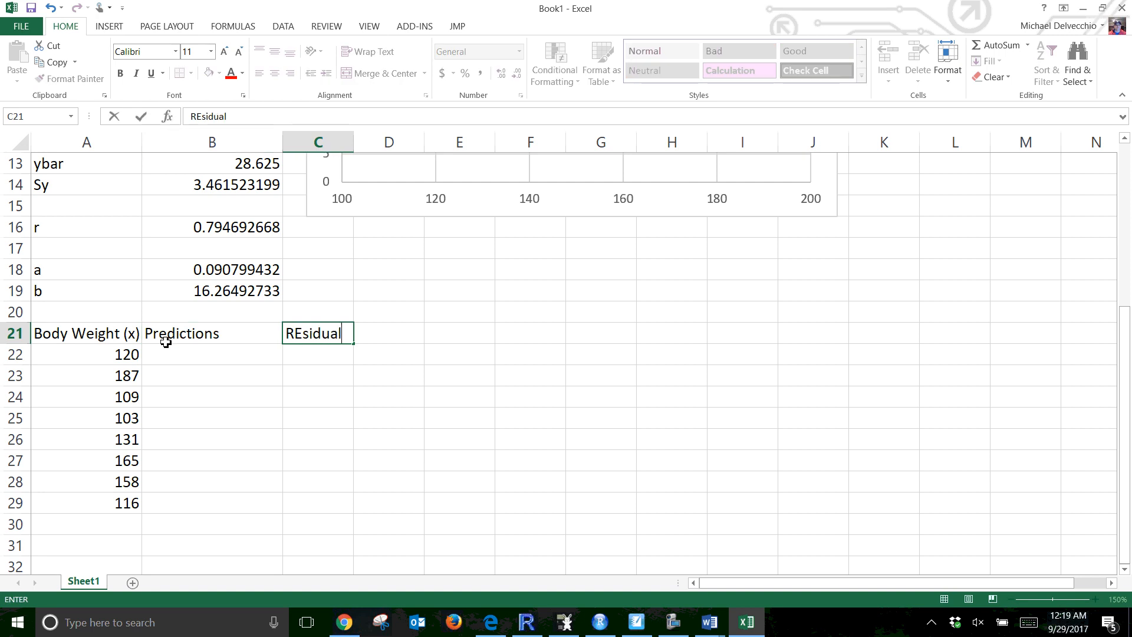
key(BackSpace)
key(BackSpace)
key(BackSpace)
key(BackSpace)
key(BackSpace)
key(BackSpace)
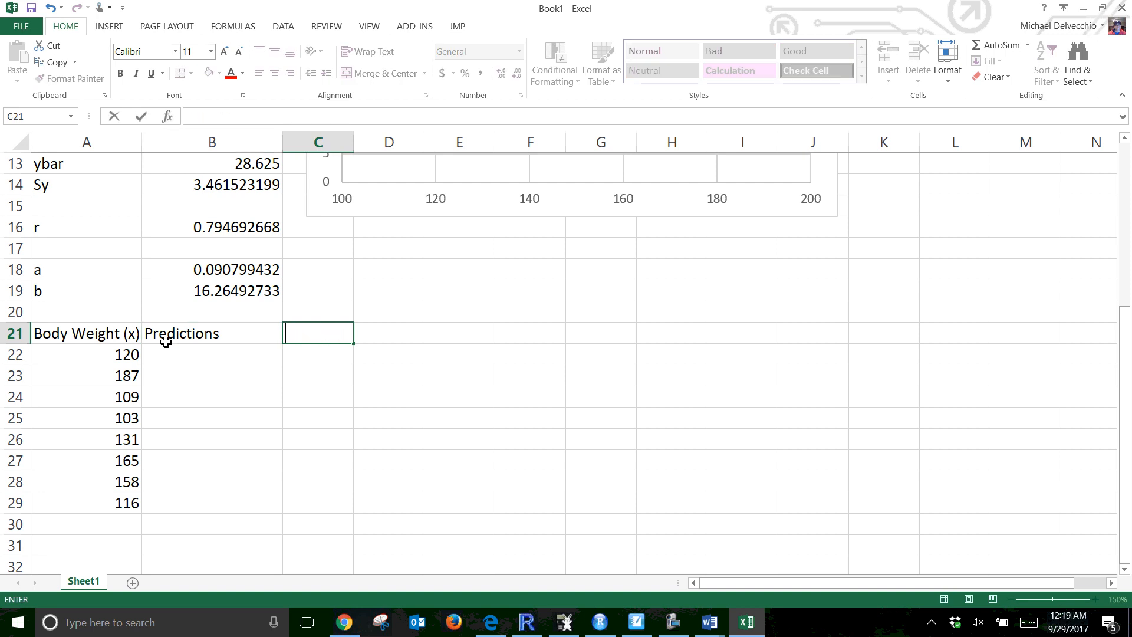
text(Residuals)
key(Return)
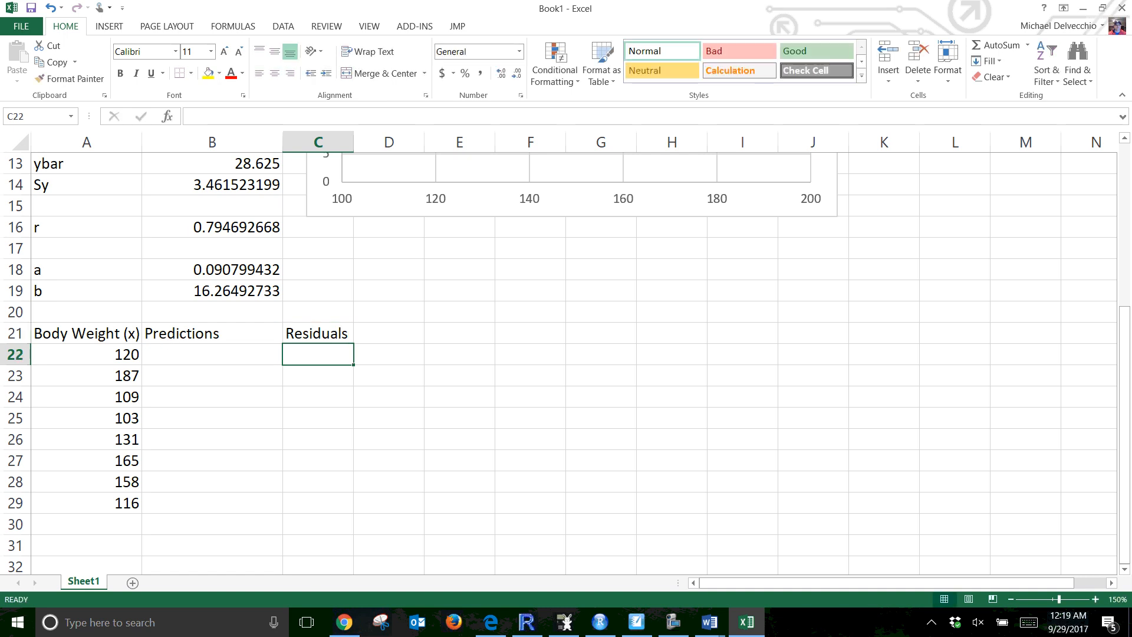
Enter the prediction formula =$B$18*A22+$B$19 in B22, fixing the slope and intercept references as absolute
click(171, 351)
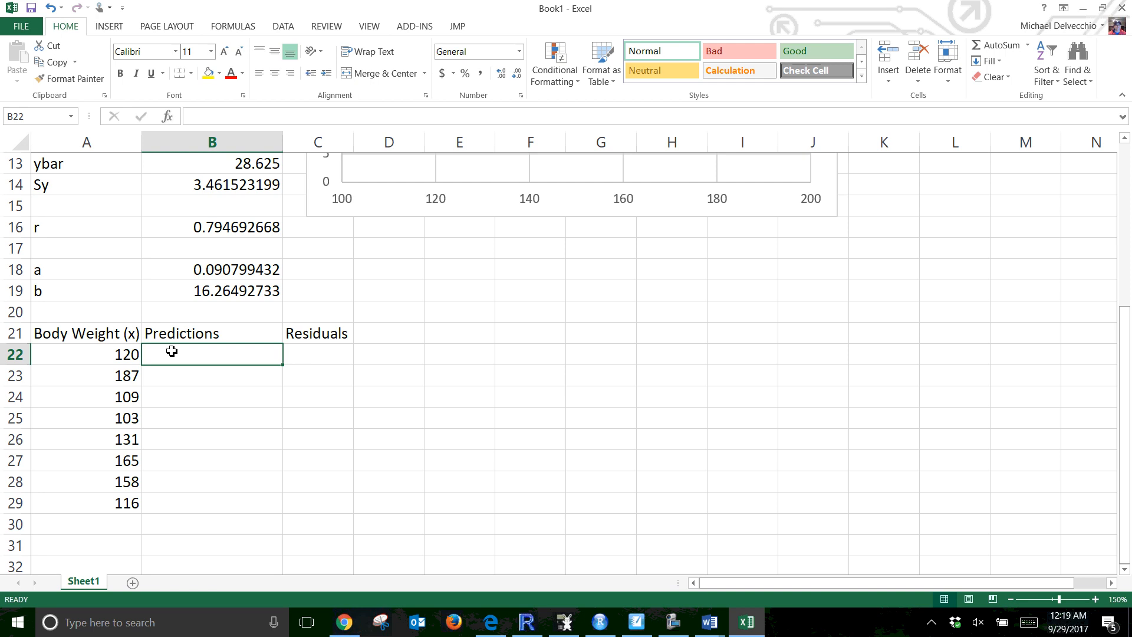
text(=)
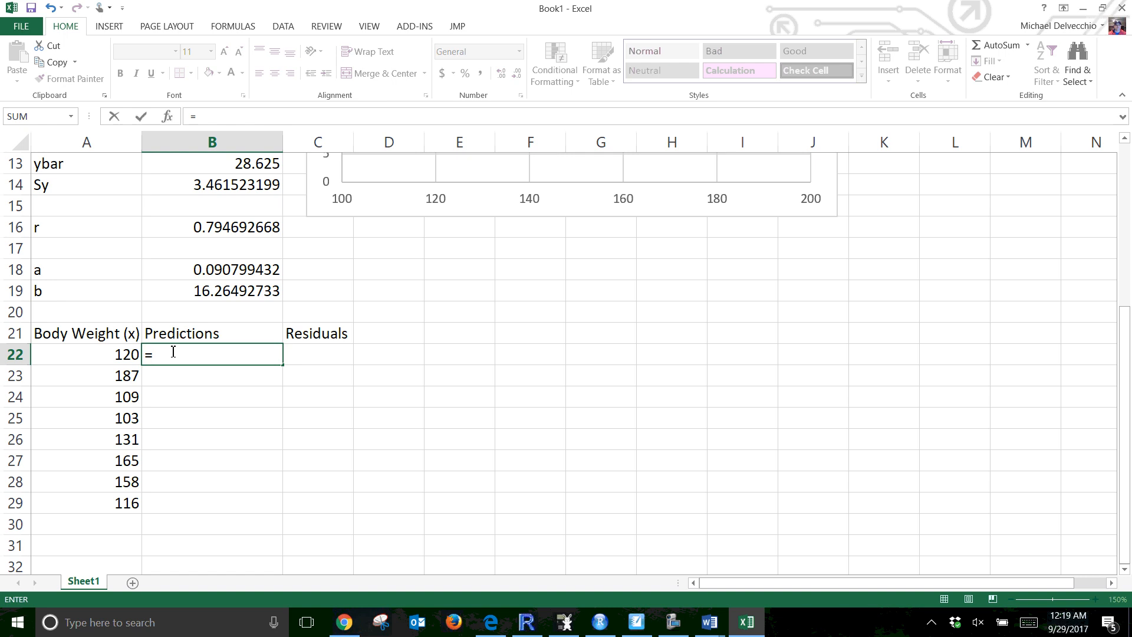
click(224, 272)
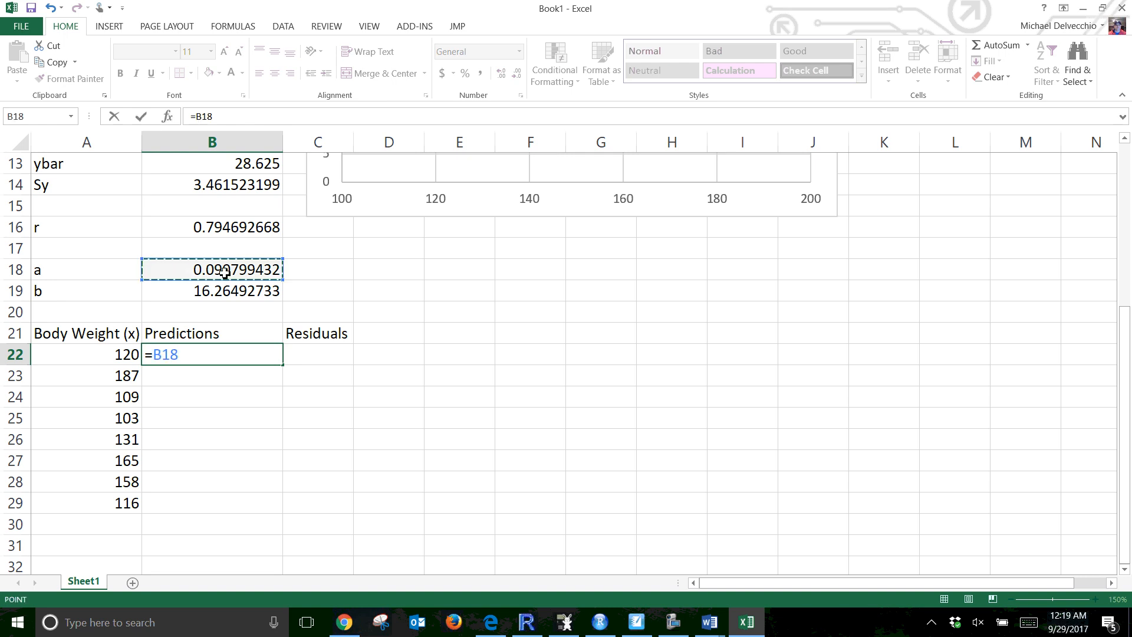
key(F4)
text(*)
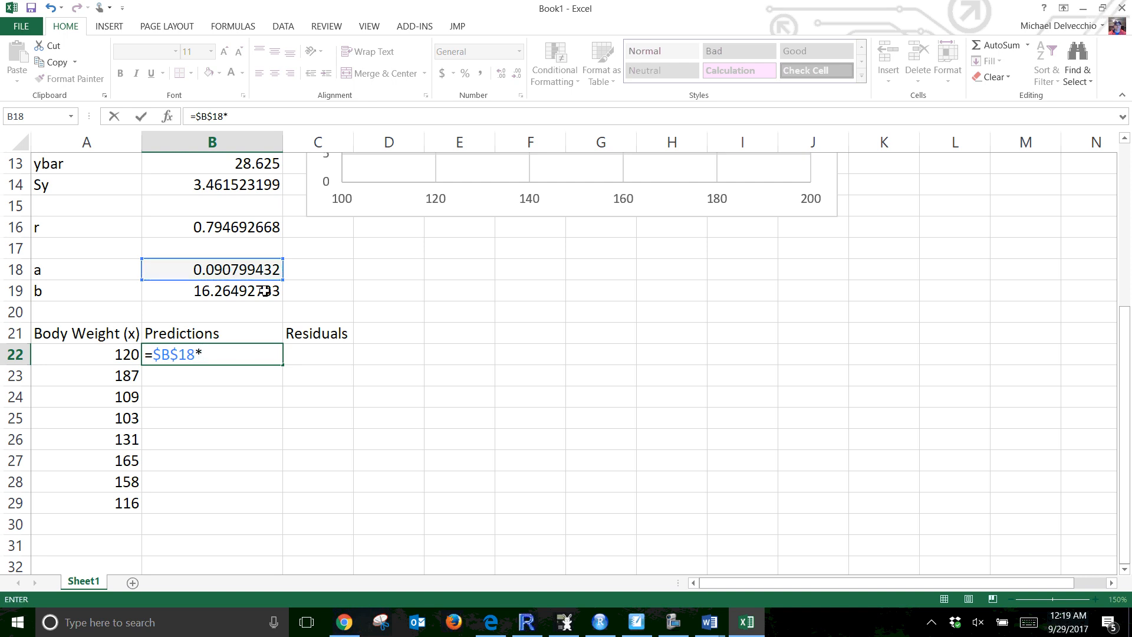
click(94, 359)
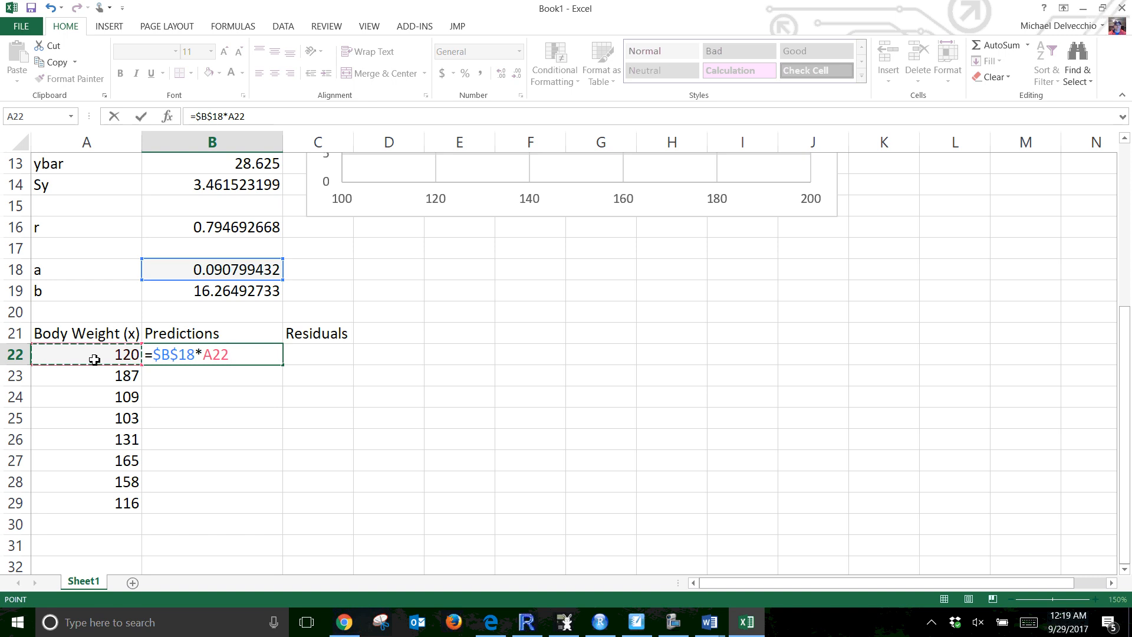
text(+)
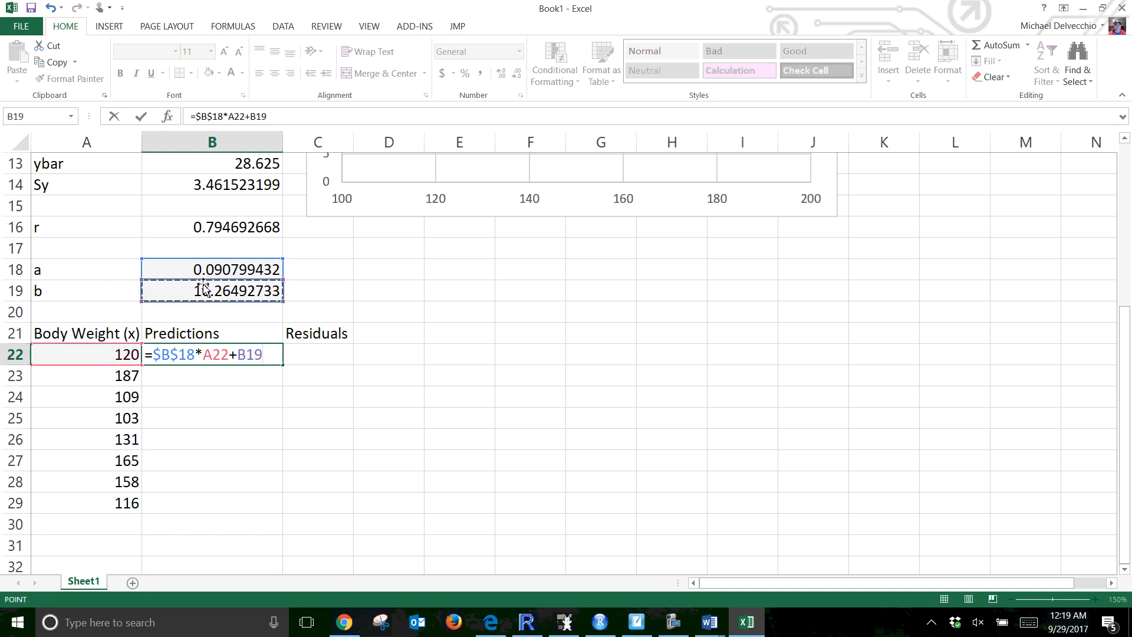
key(F4)
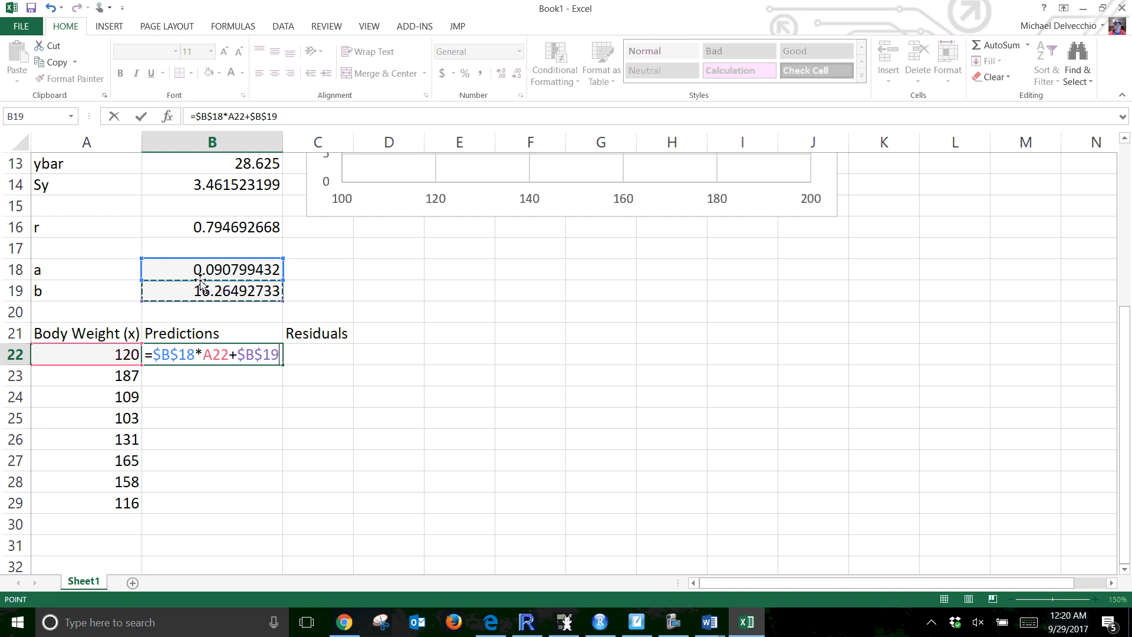
key(Return)
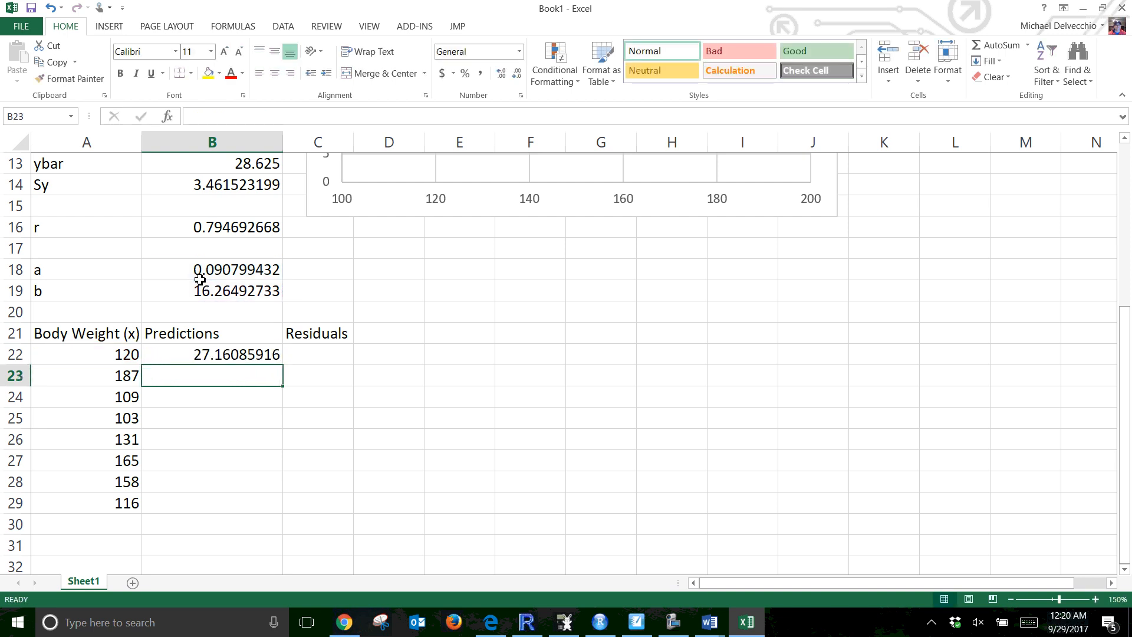
Enter the residual formula =B2-B22 in C22, subtracting the prediction from the first backpack weight
click(306, 356)
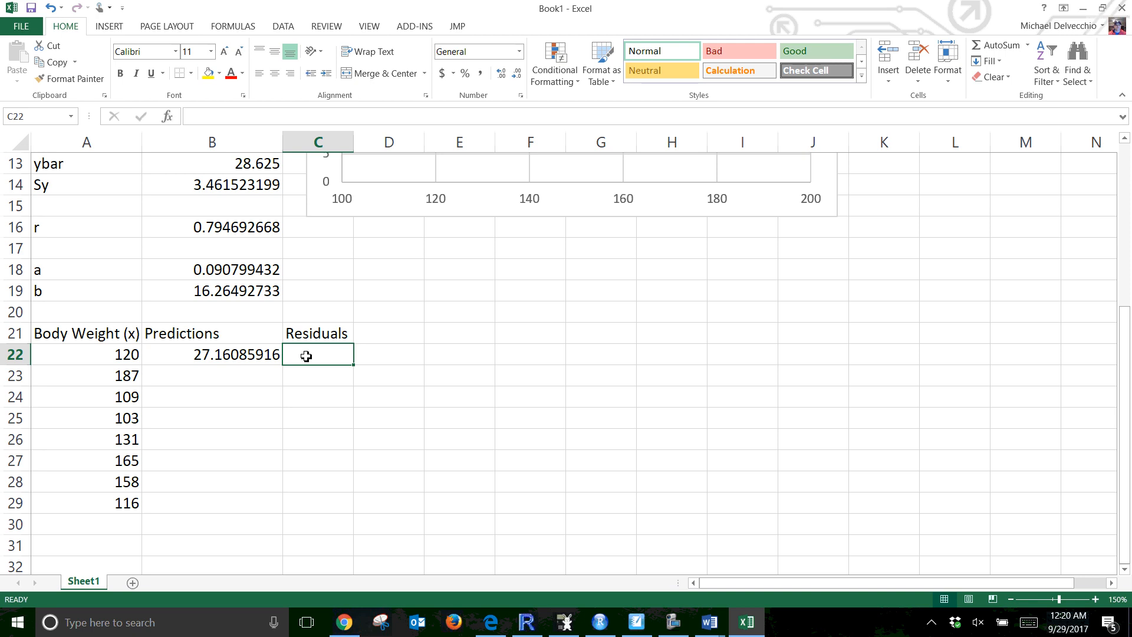
text(=)
scroll(307, 349, up, 4)
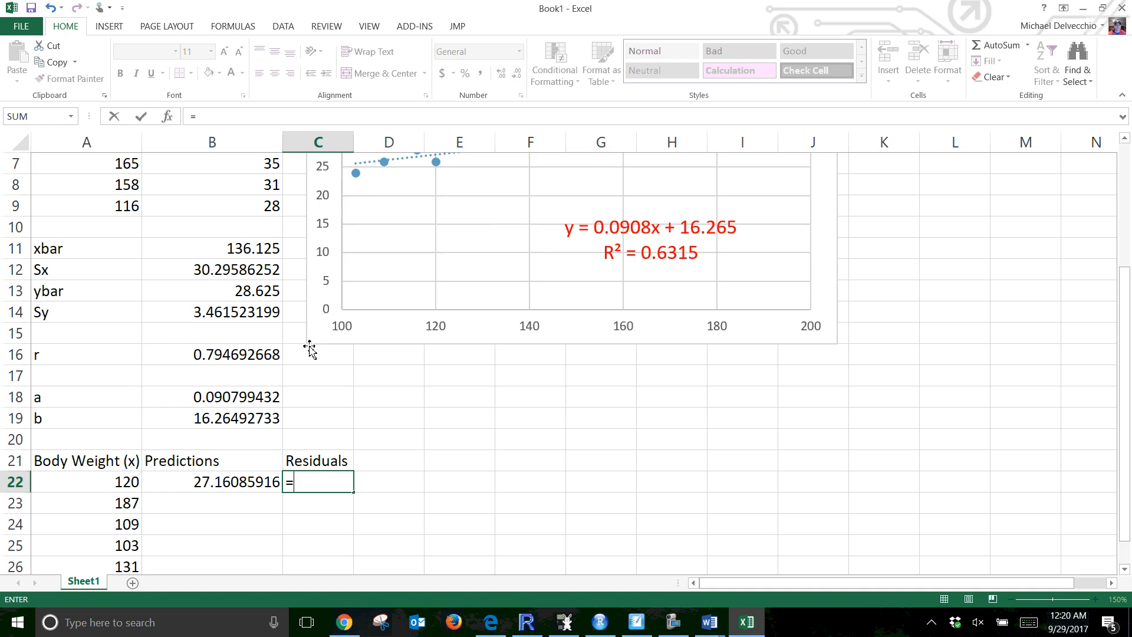
click(243, 185)
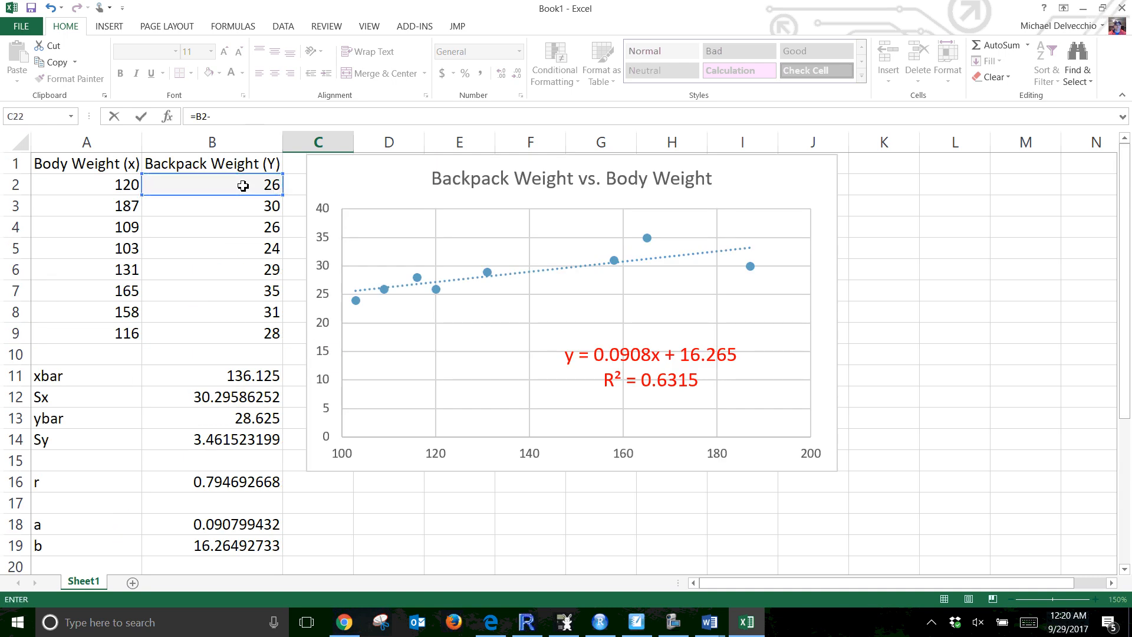
text(-)
scroll(256, 466, down, 1)
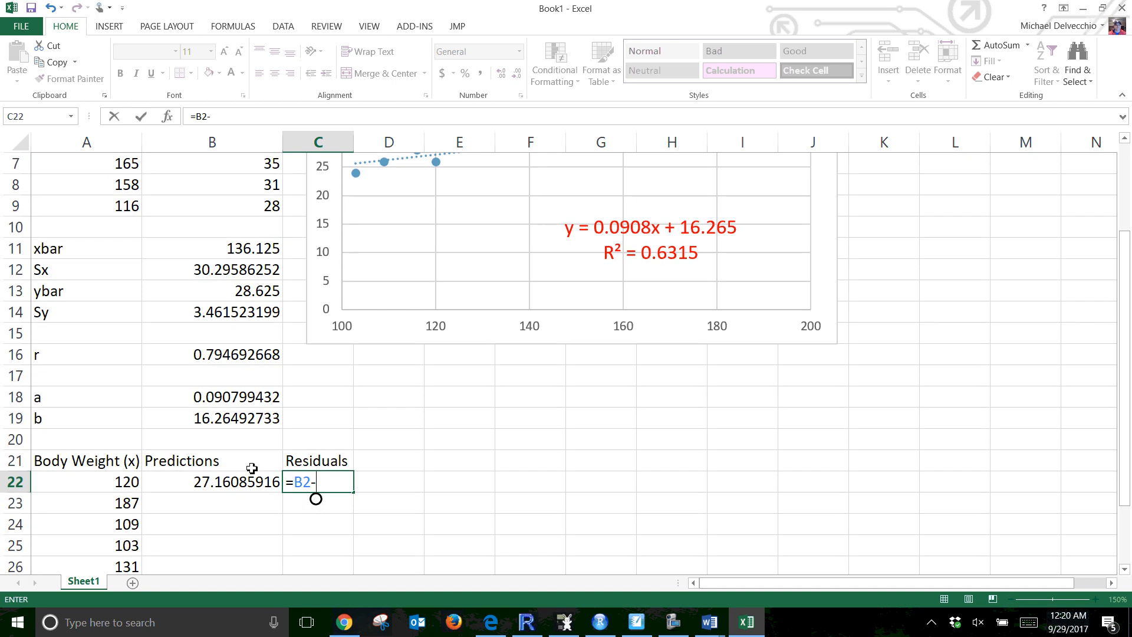
click(206, 484)
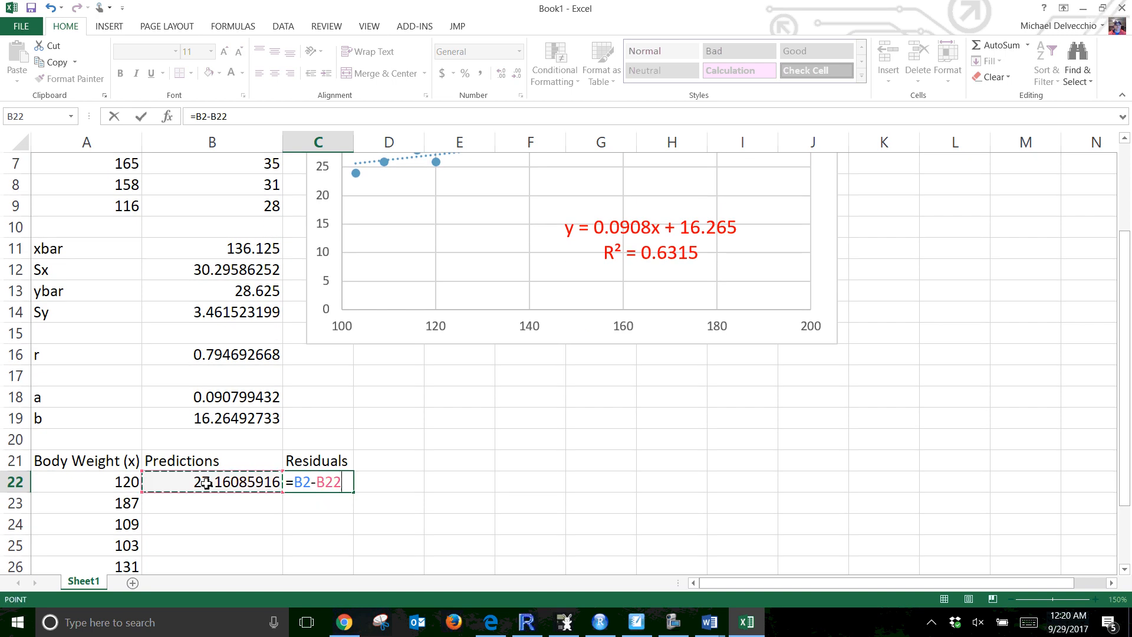
key(Return)
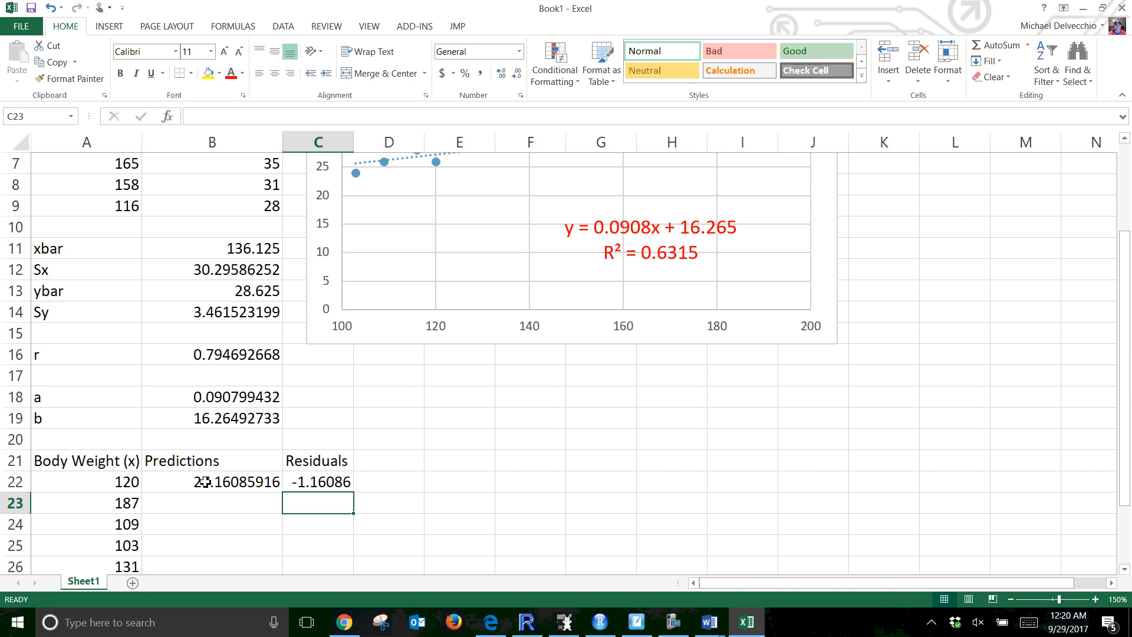
Fill the prediction and residual formulas in B22:C22 down through row 29
scroll(202, 477, down, 3)
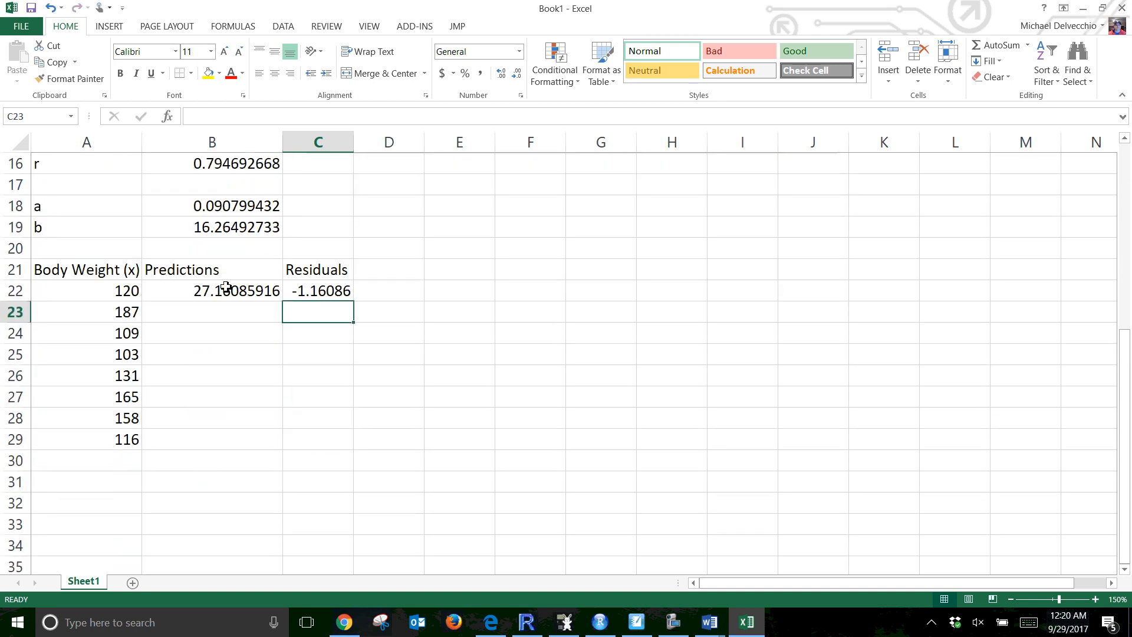
drag(226, 295, 318, 293)
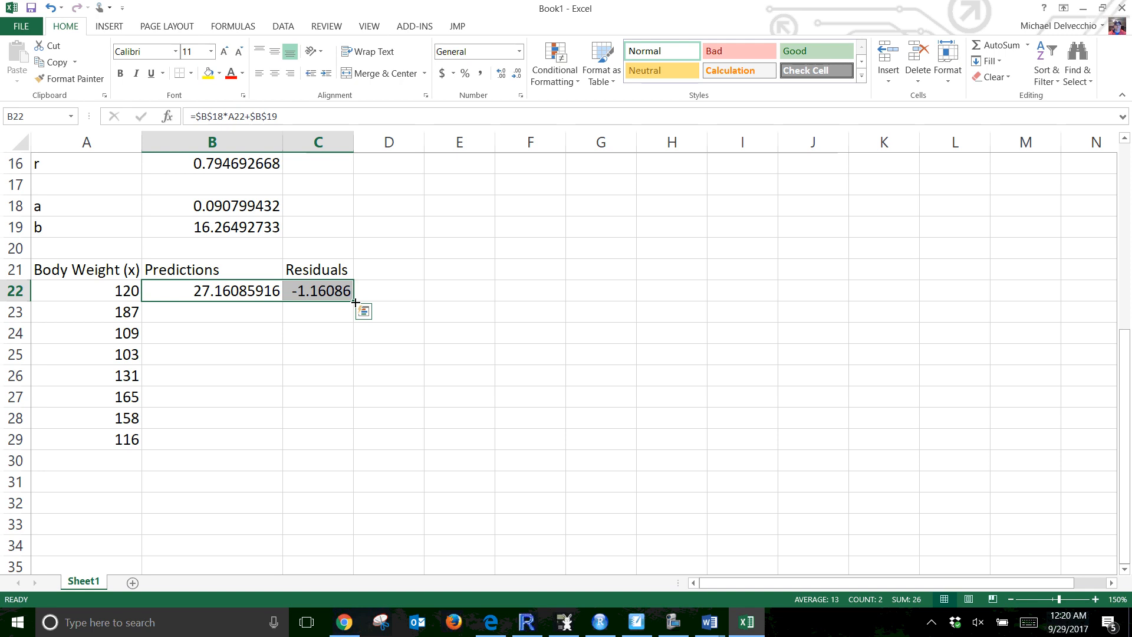
drag(354, 302, 349, 445)
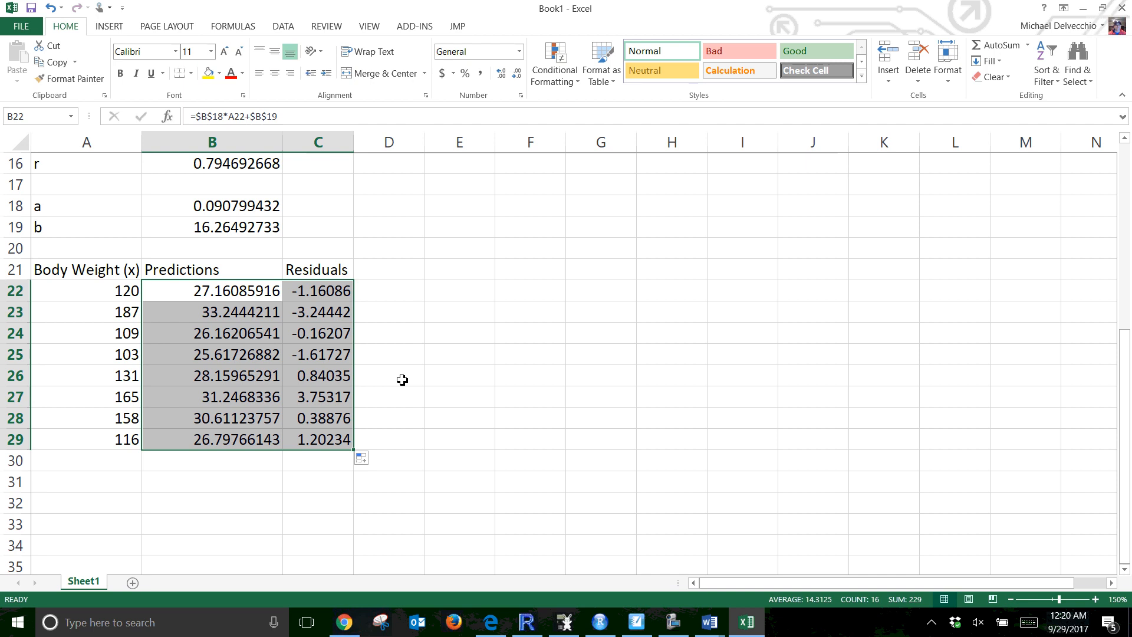
click(405, 375)
Insert a scatter chart of the residuals C22:C29 and place it beside the new columns
drag(334, 292, 346, 439)
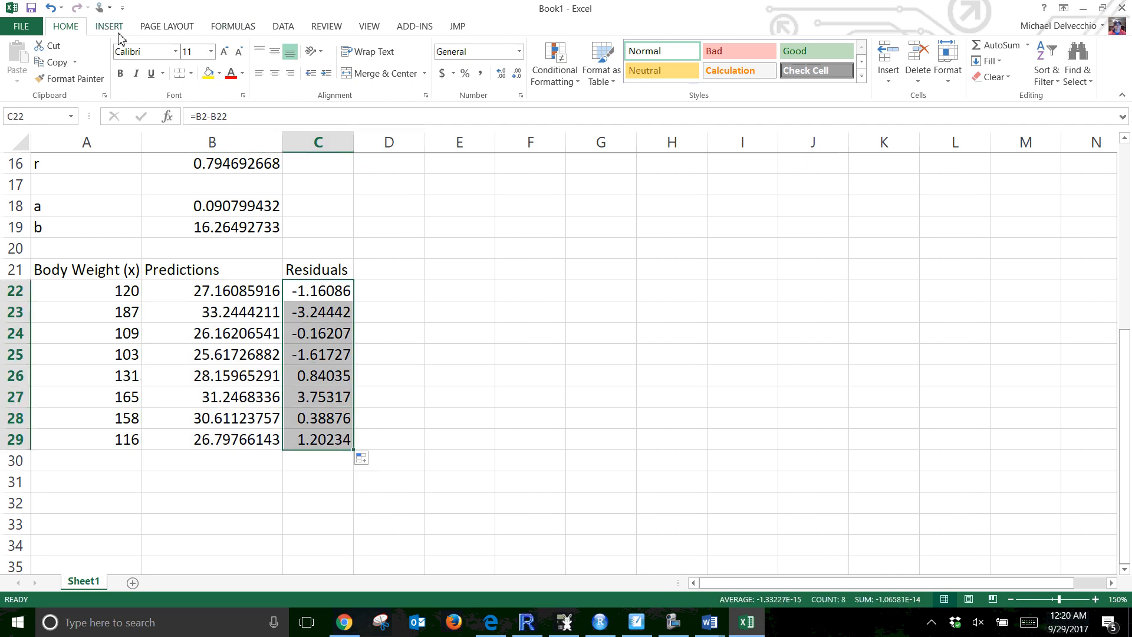
click(109, 26)
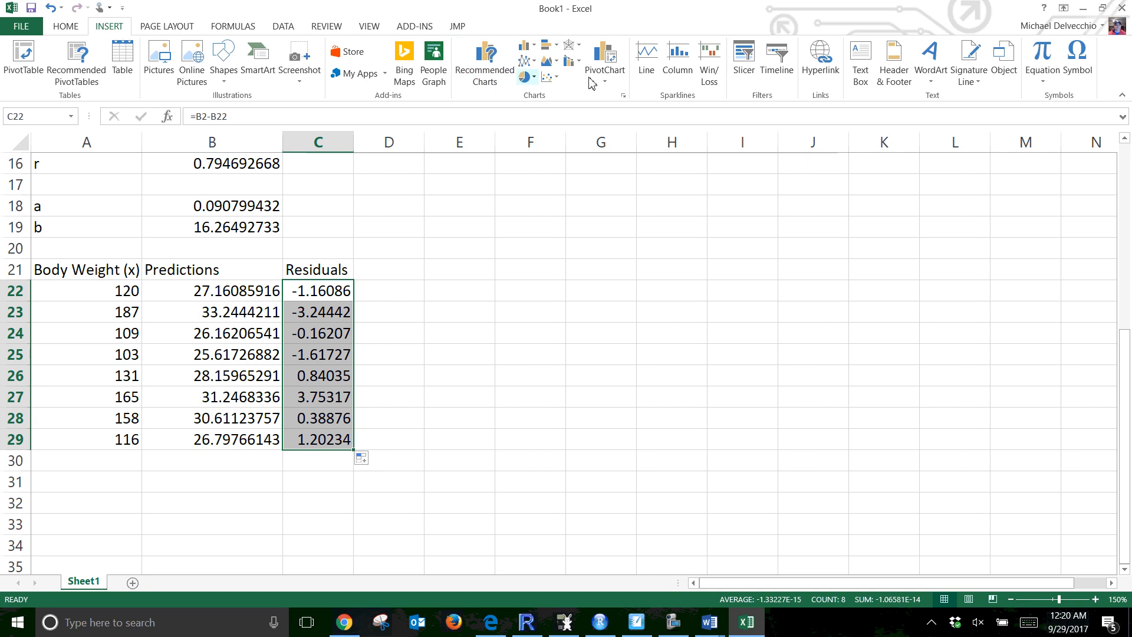
click(549, 77)
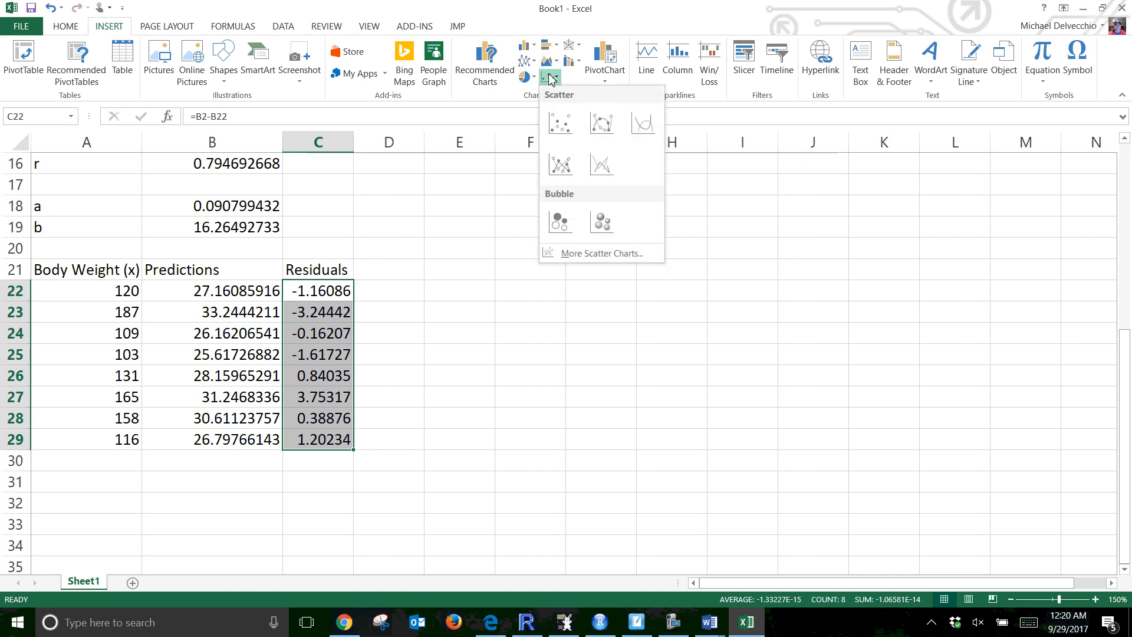
click(560, 123)
drag(462, 246, 606, 229)
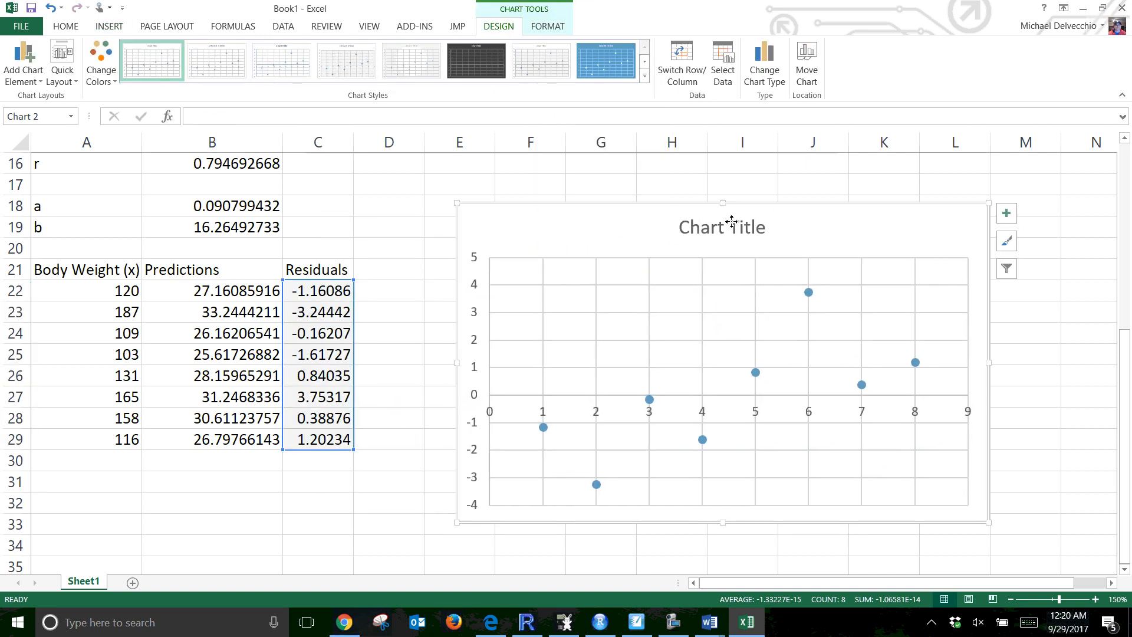
Set the residual chart's title to Residuals
click(732, 221)
drag(768, 228, 672, 227)
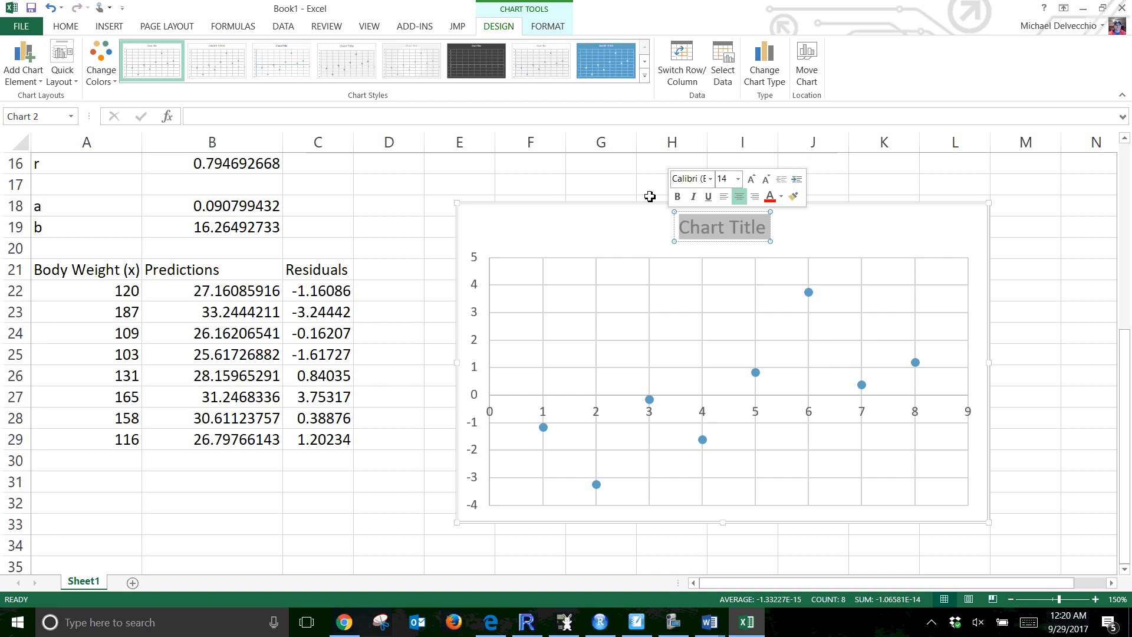
text(sid)
key(BackSpace)
key(BackSpace)
key(BackSpace)
text(R)
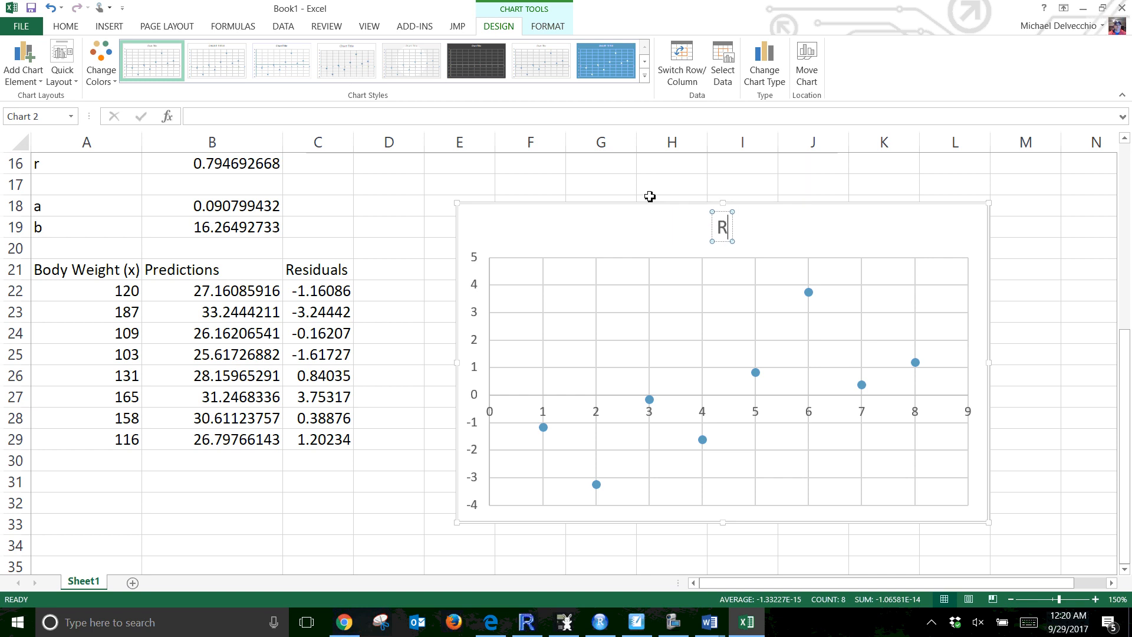
text(esid)
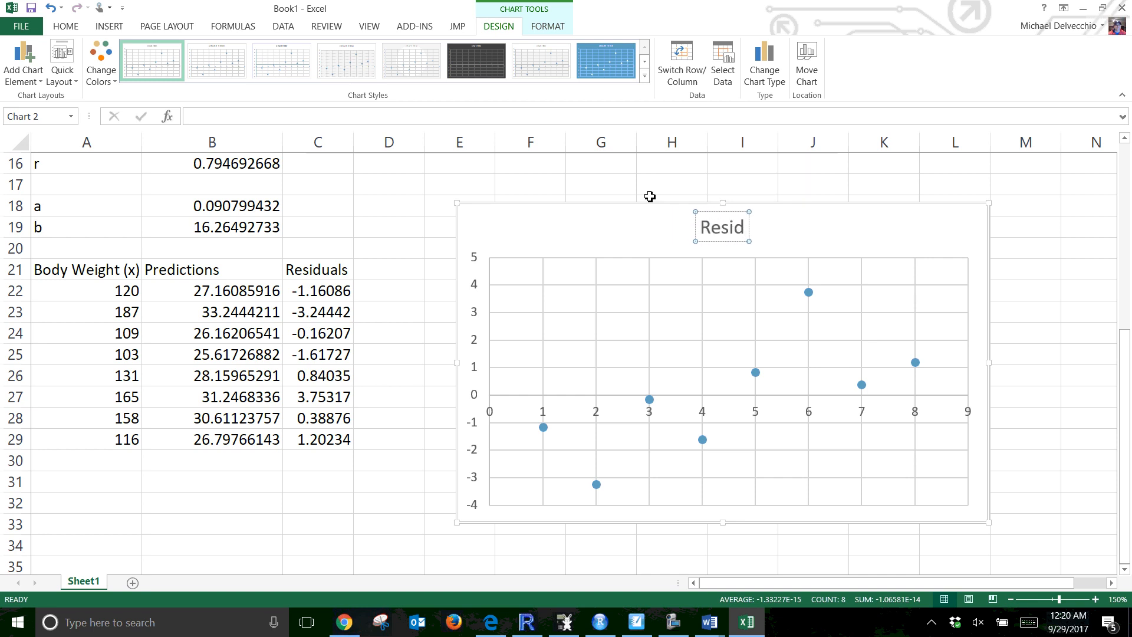
text(uals)
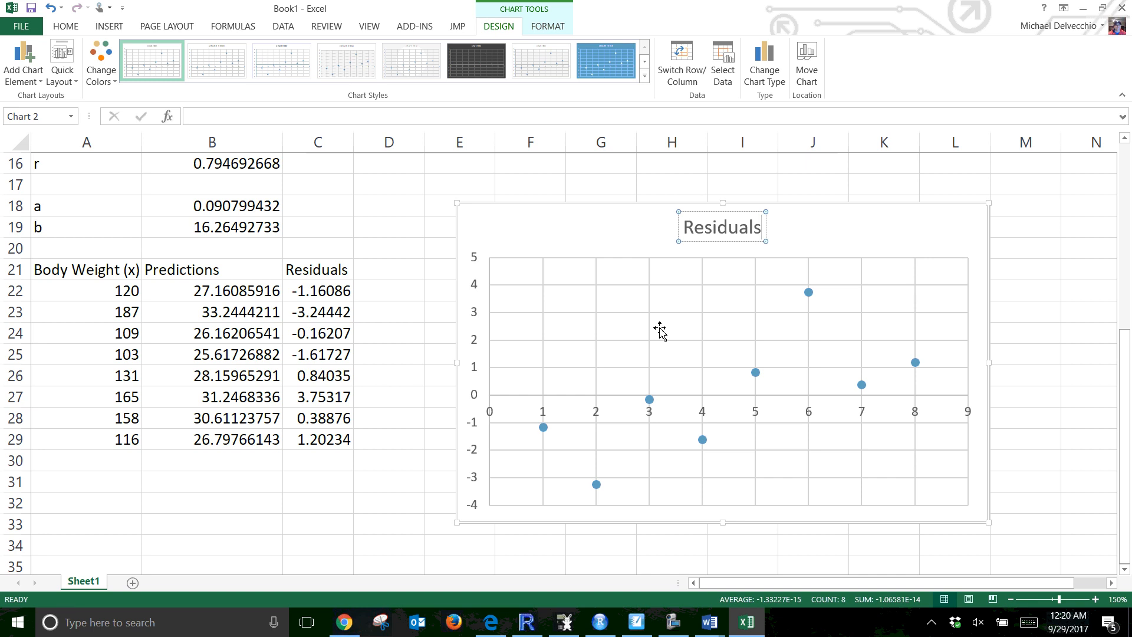
click(660, 331)
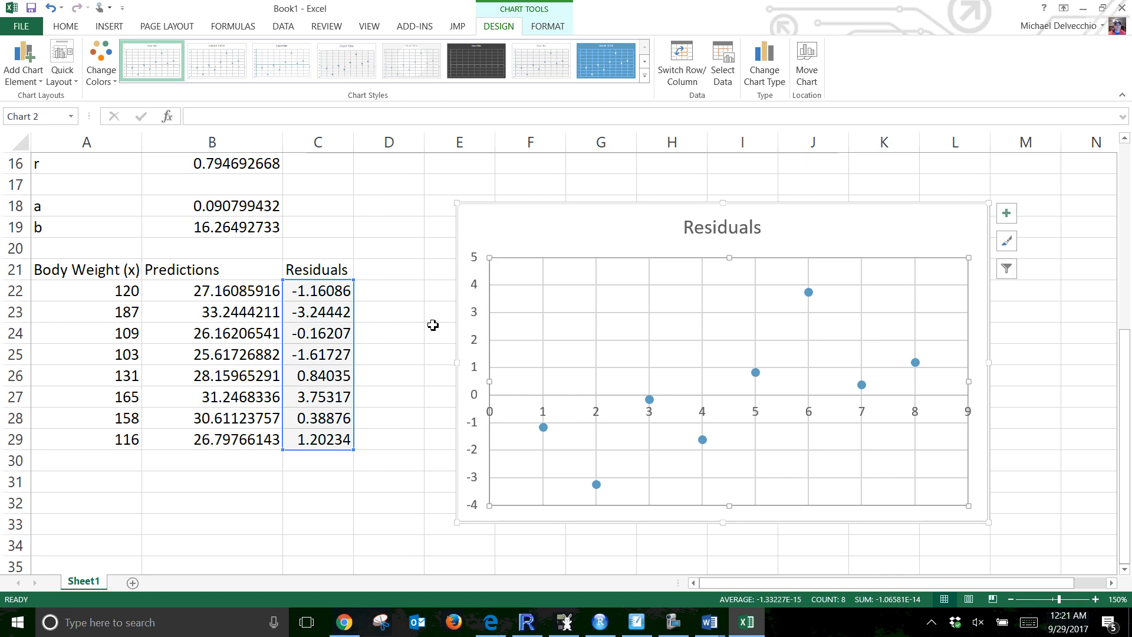
Label A32 as Square Residuals and B32 as Square Total
key(alt+Tab)
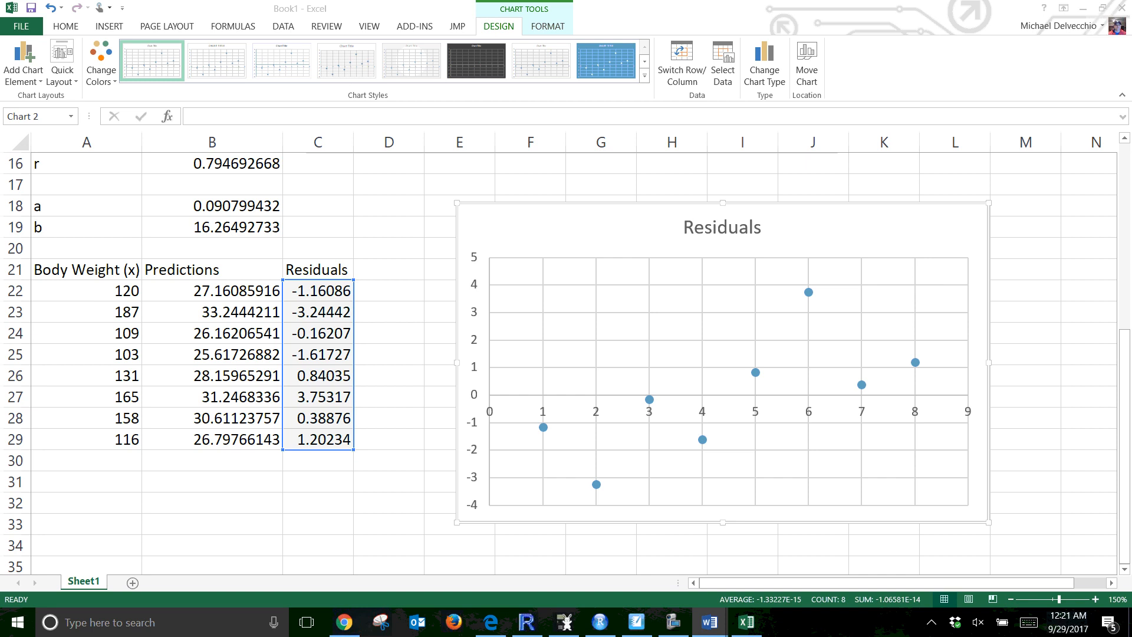
click(101, 499)
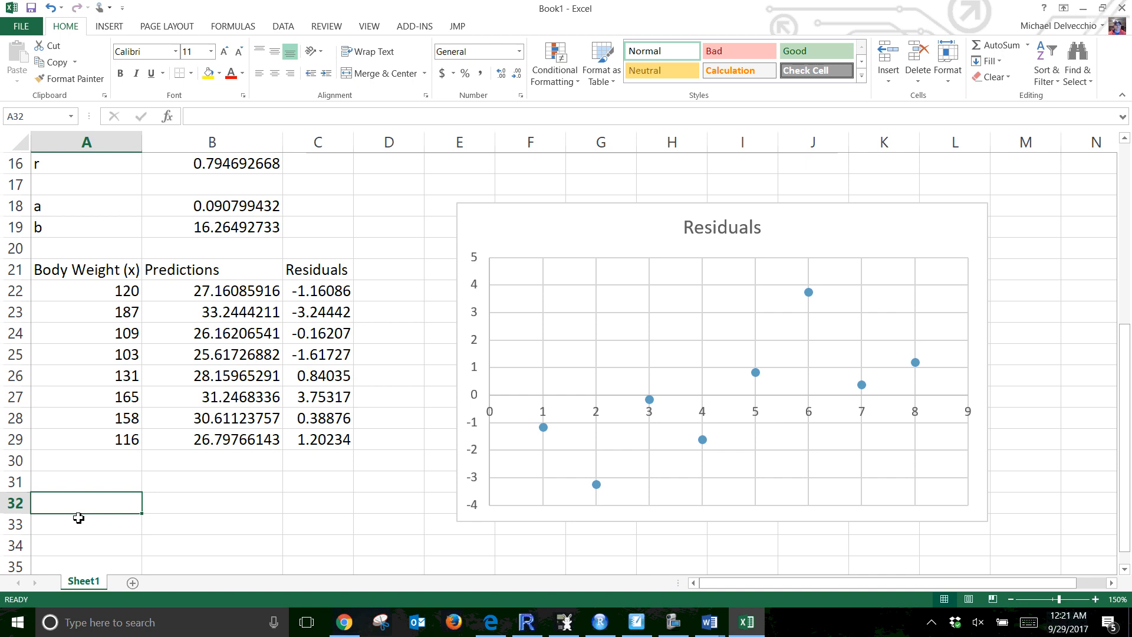
text(Square )
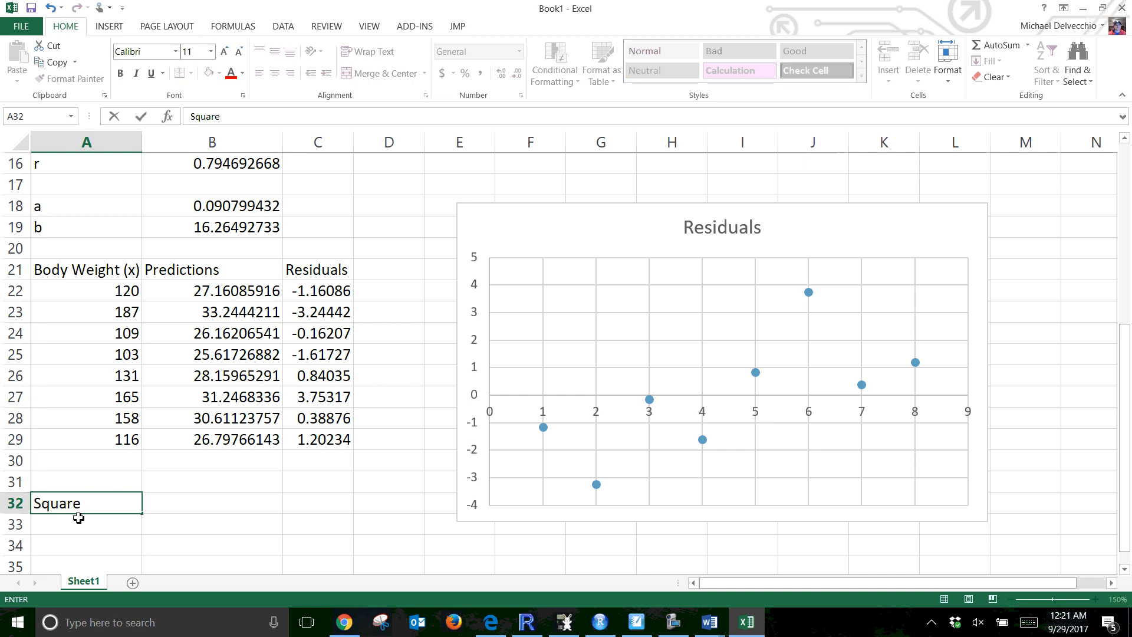
text(Residua)
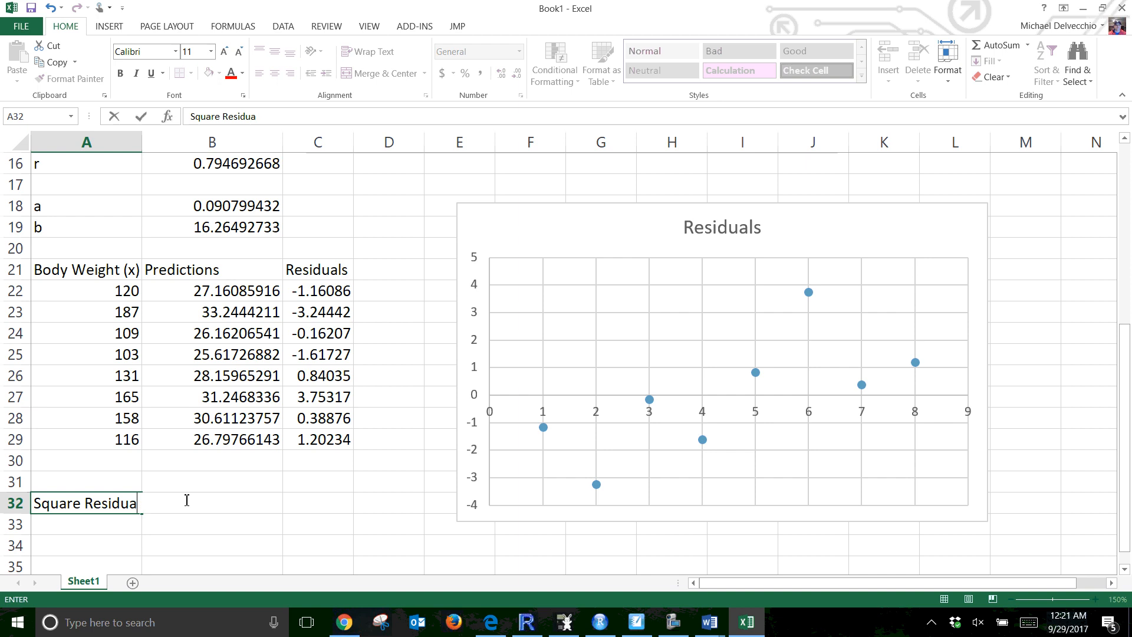
text(ls)
click(186, 499)
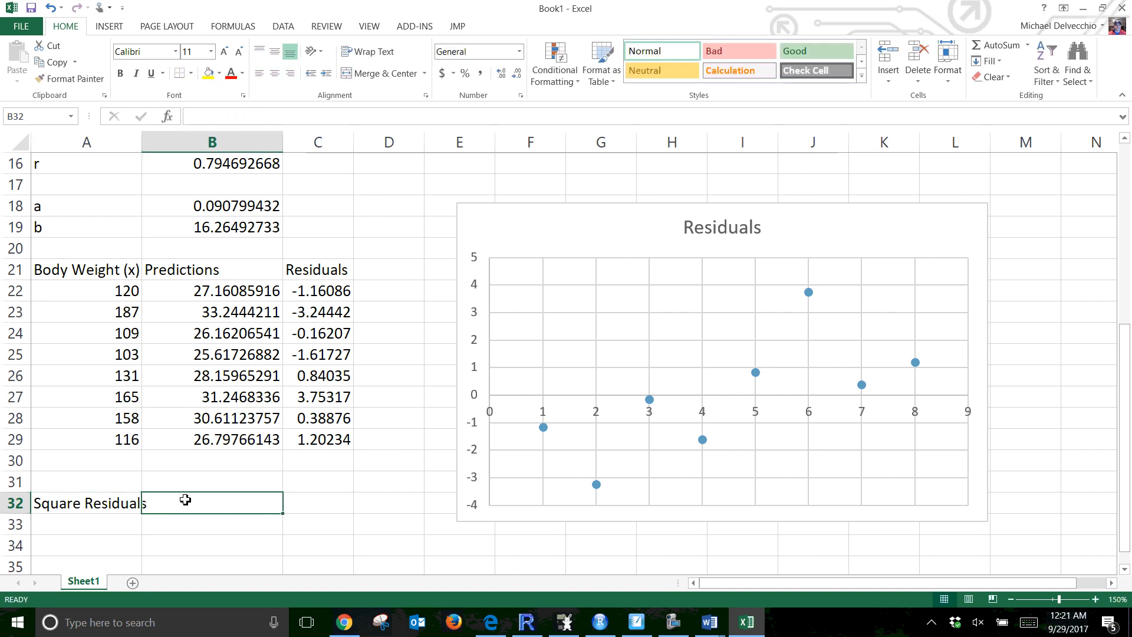
text(Q)
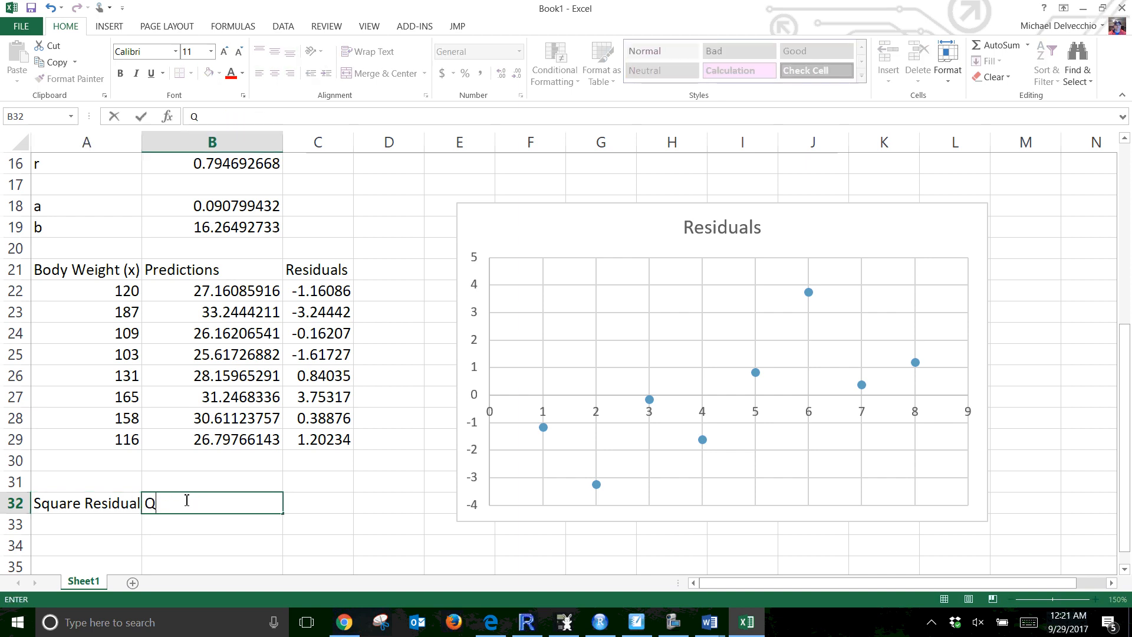
key(BackSpace)
text(Square Total)
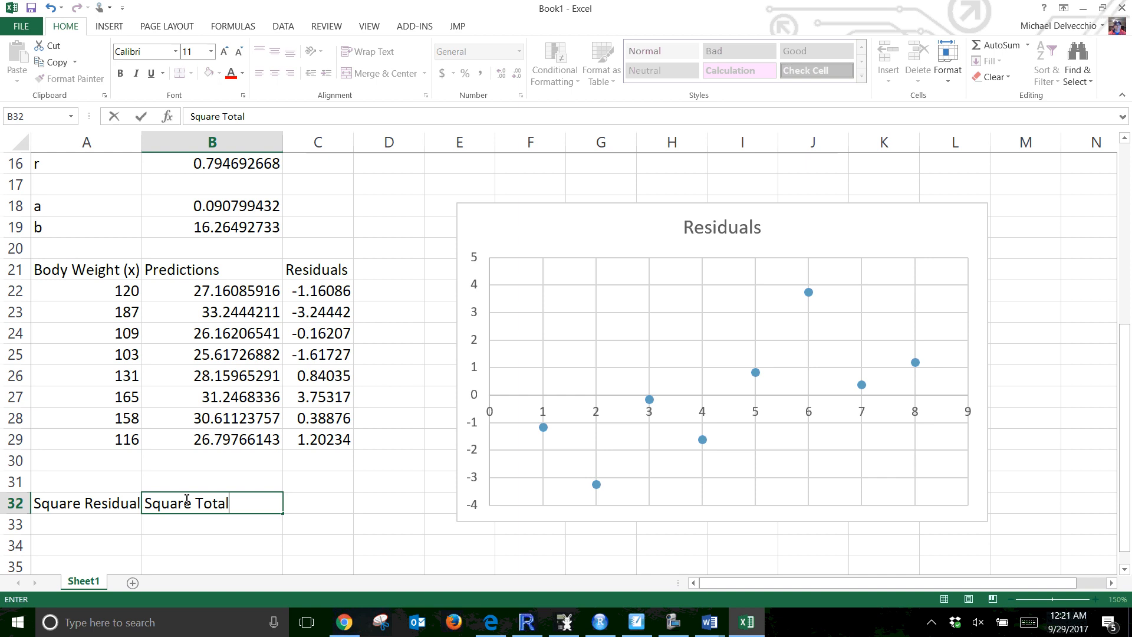
click(90, 521)
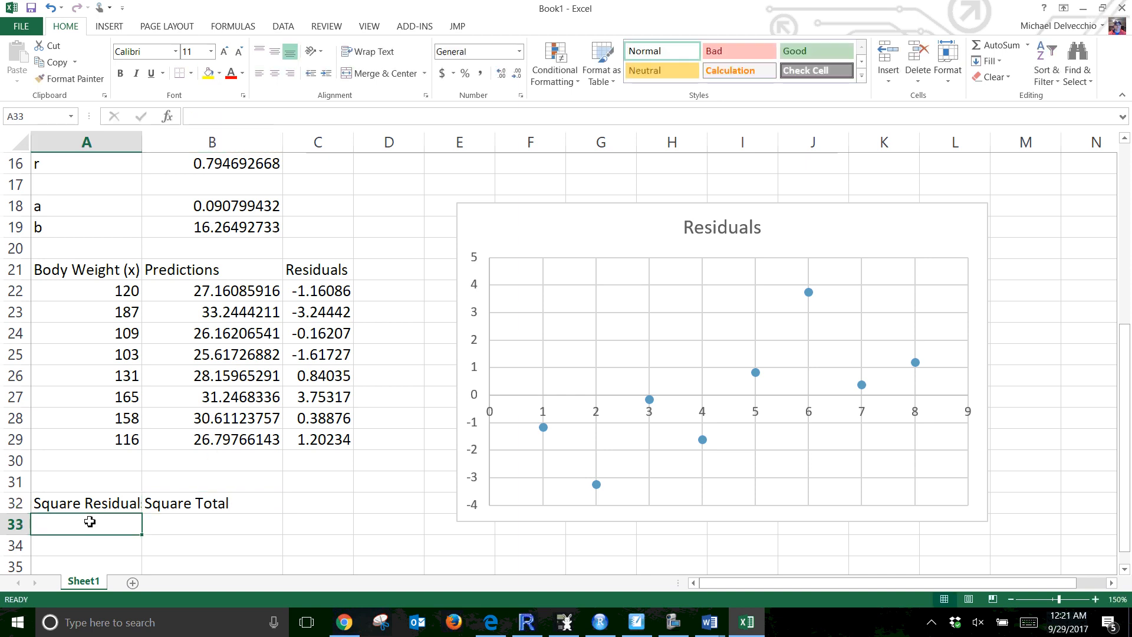
Enter =C22^2 in A33 to square the first residual
text(=)
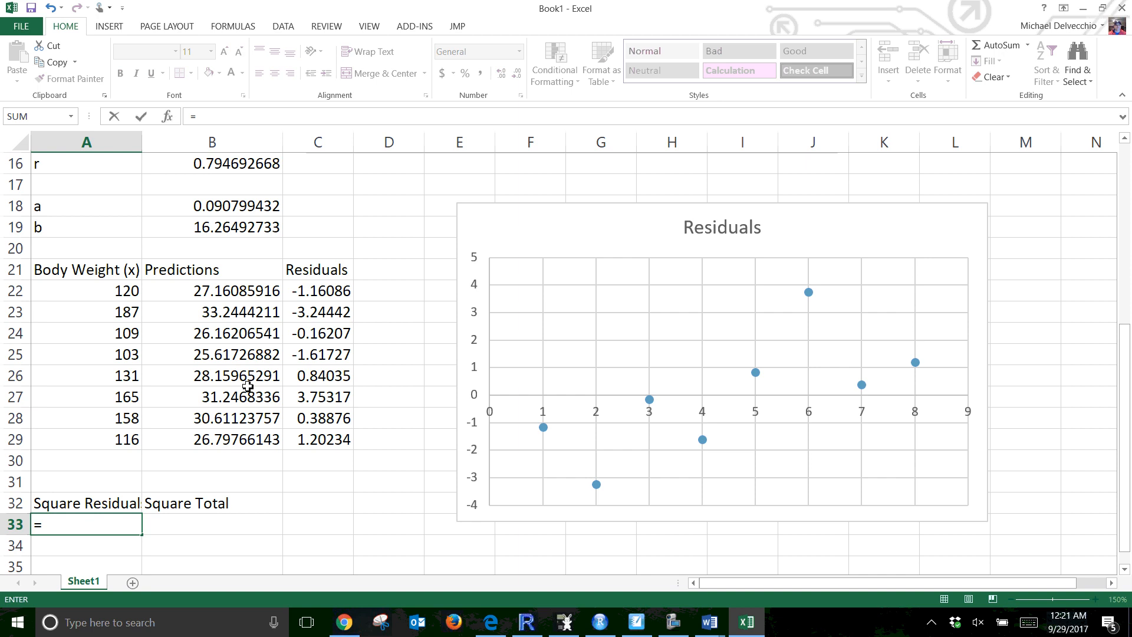
click(333, 291)
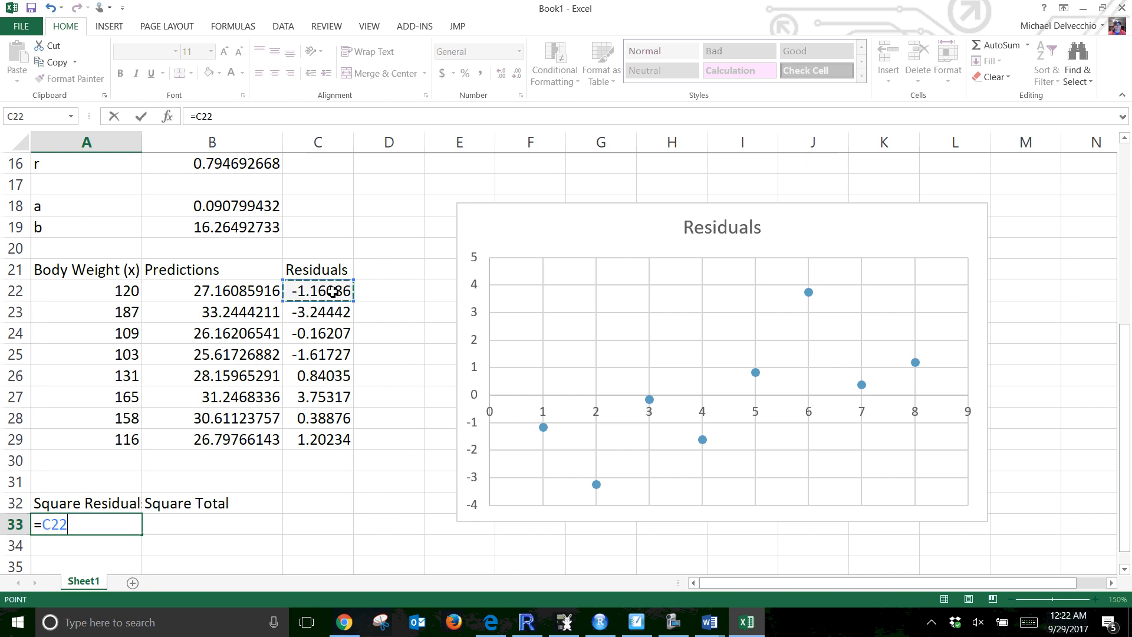
text(^2)
key(Return)
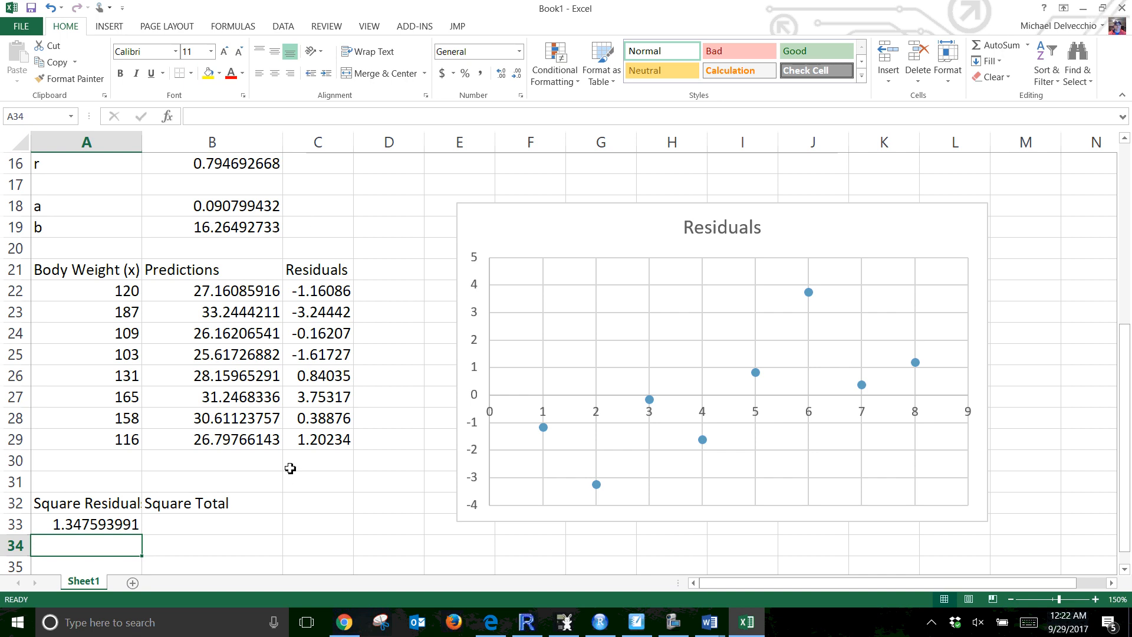
Enter =(B2-$B$13)^2 in B33, squaring the first backpack weight's deviation from ybar
scroll(266, 465, down, 1)
click(225, 460)
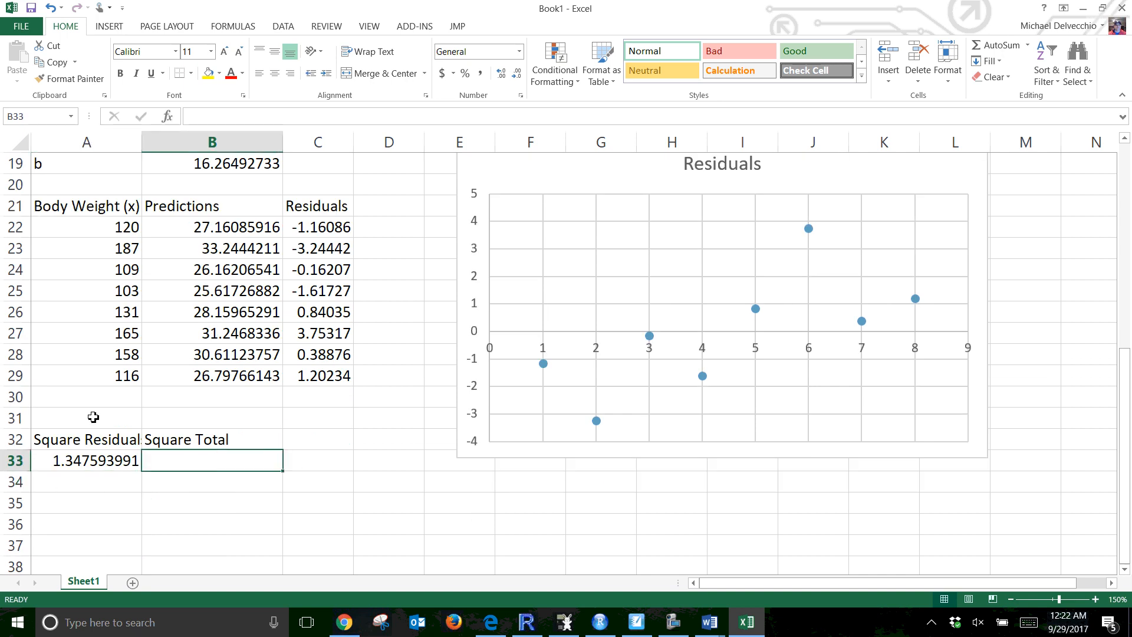
text(=)
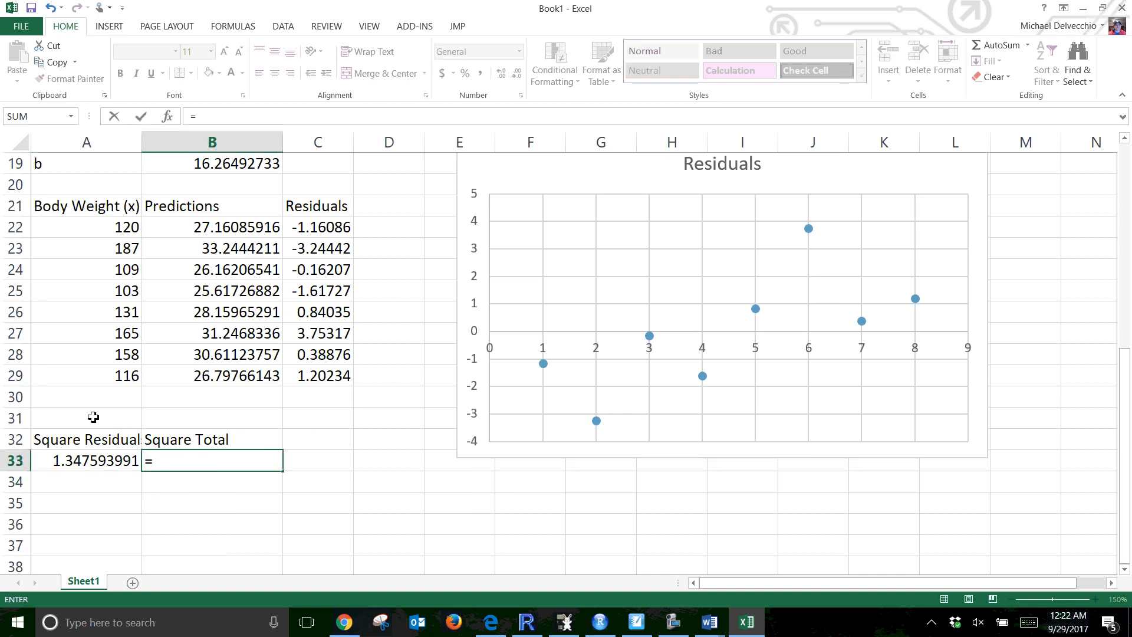
scroll(184, 406, up, 3)
scroll(184, 407, up, 3)
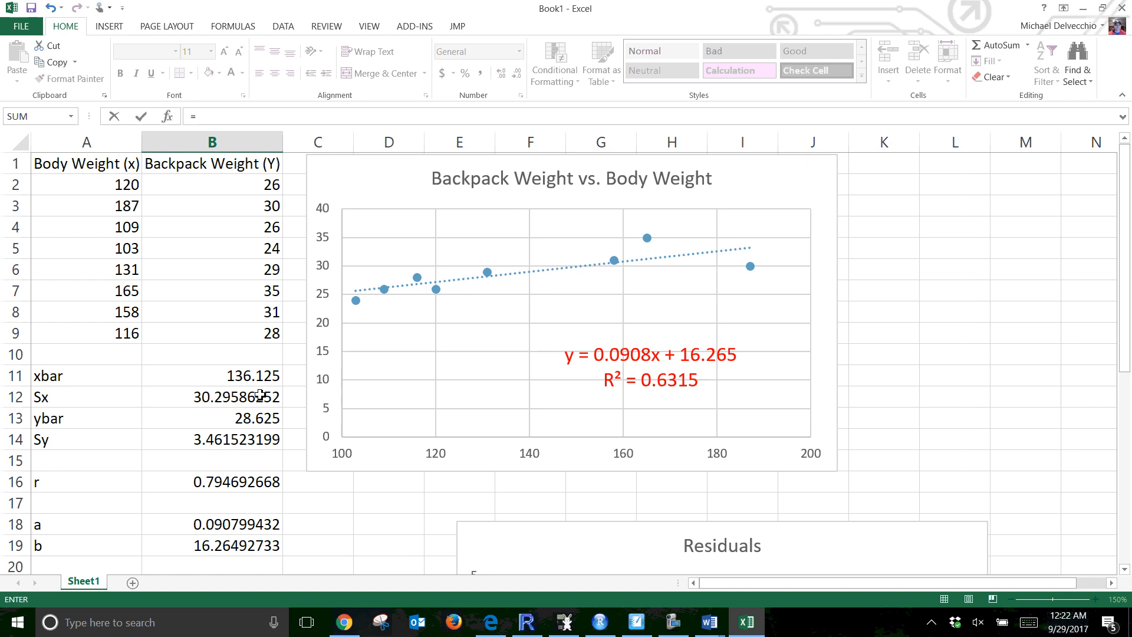
click(259, 184)
text(-)
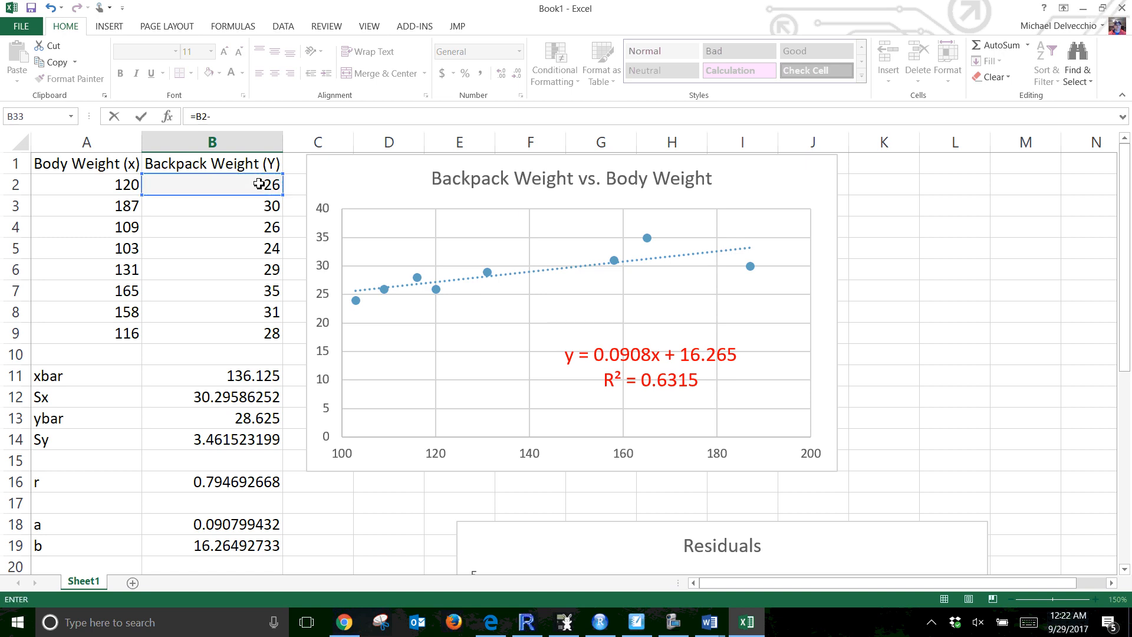
click(243, 418)
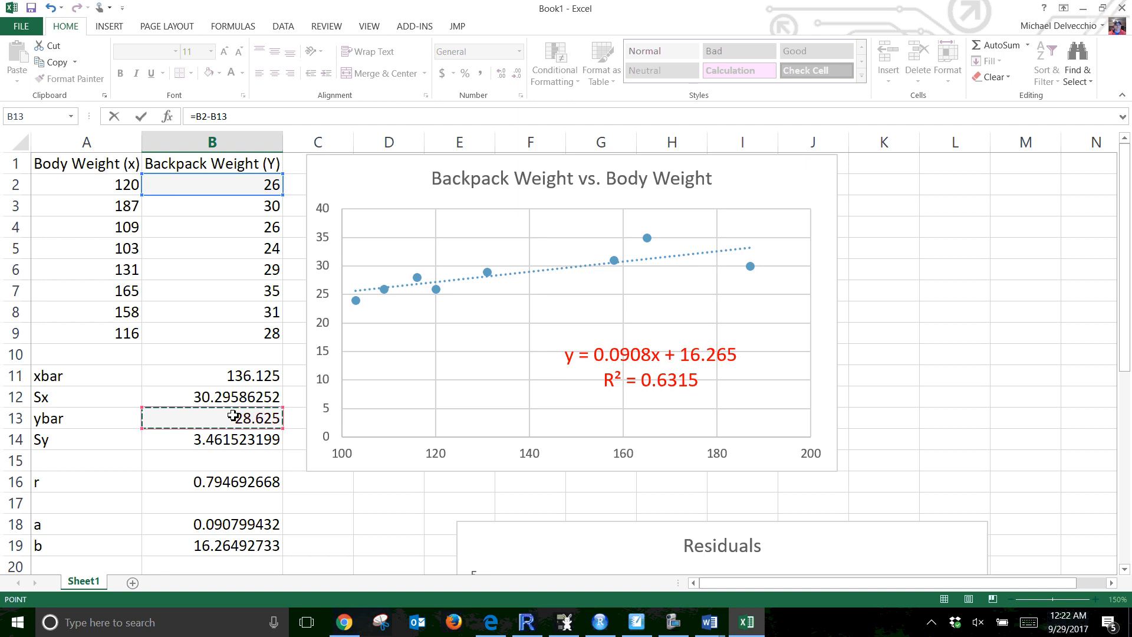
key(F4)
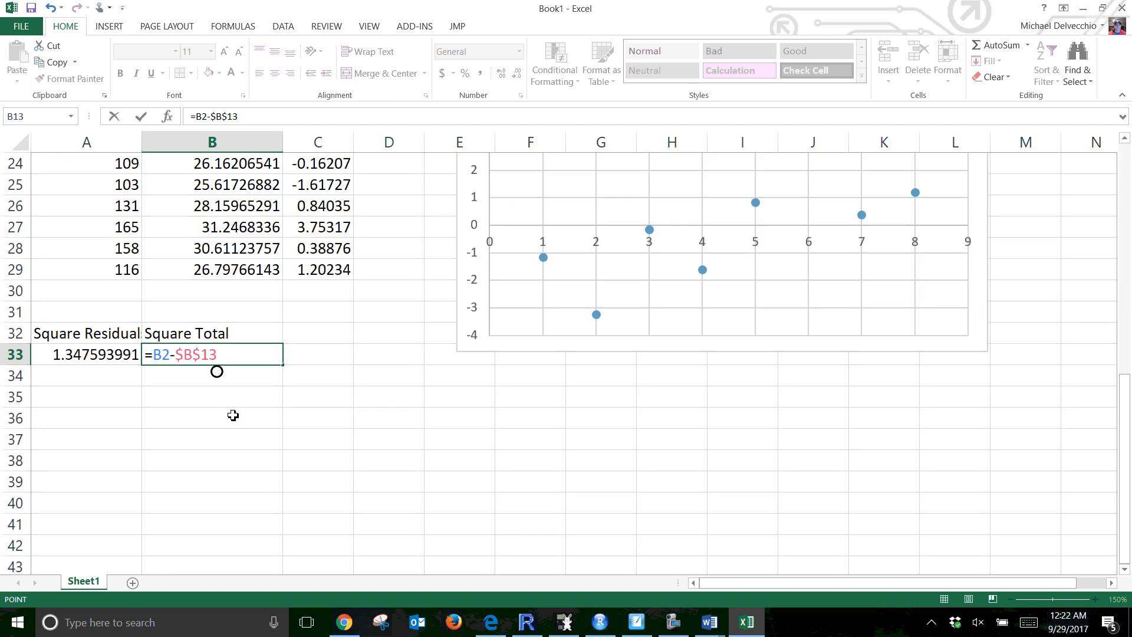
key(Return)
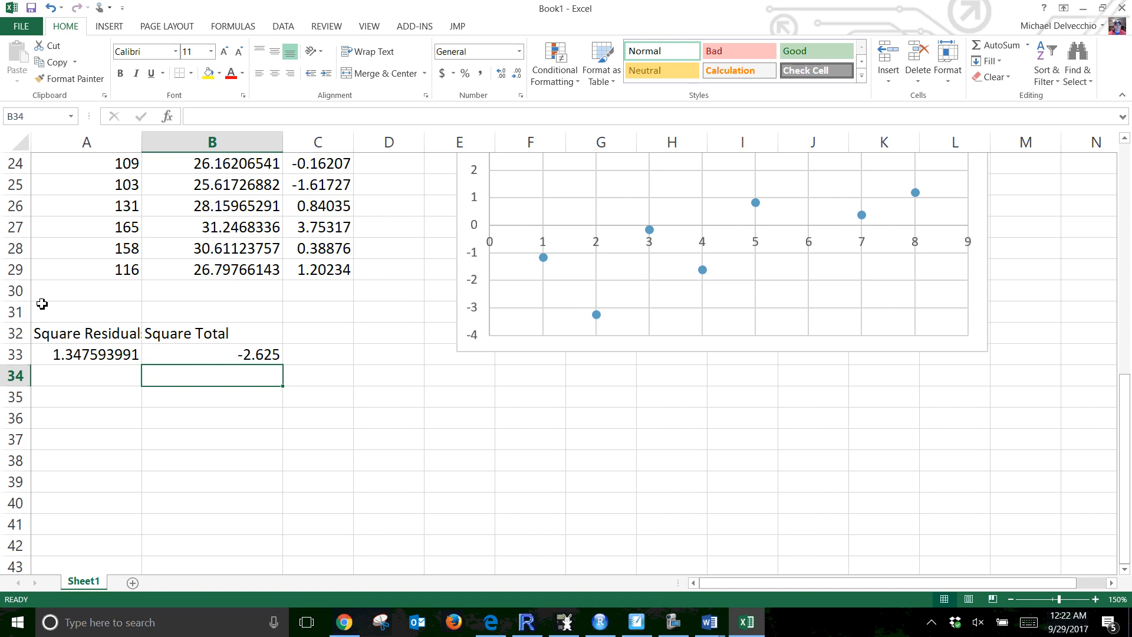
click(242, 356)
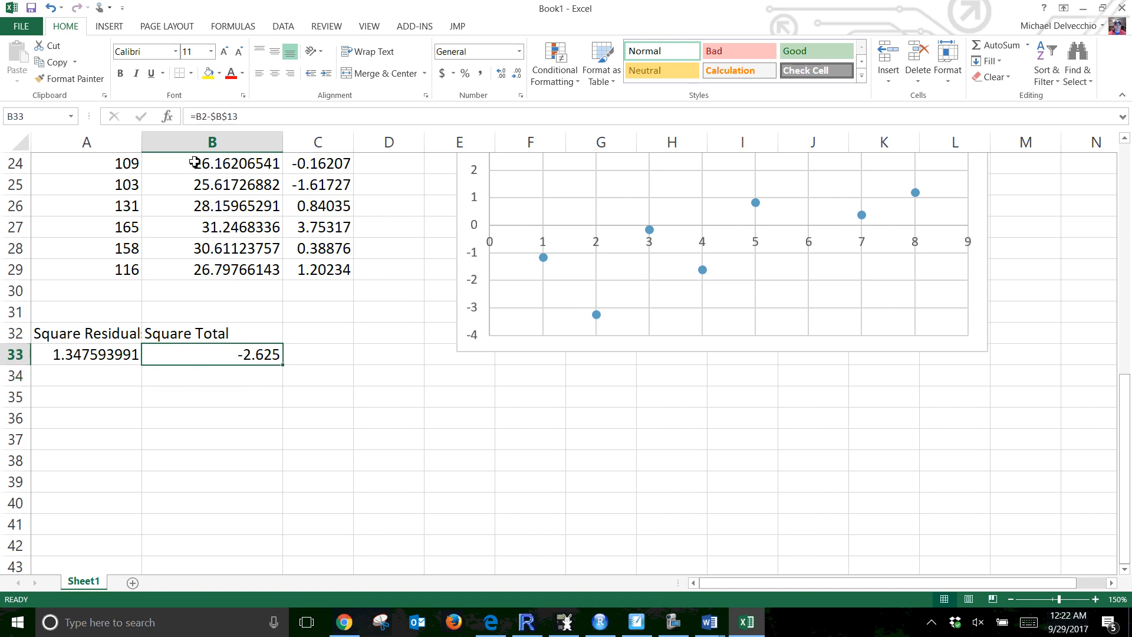
click(201, 116)
text(()
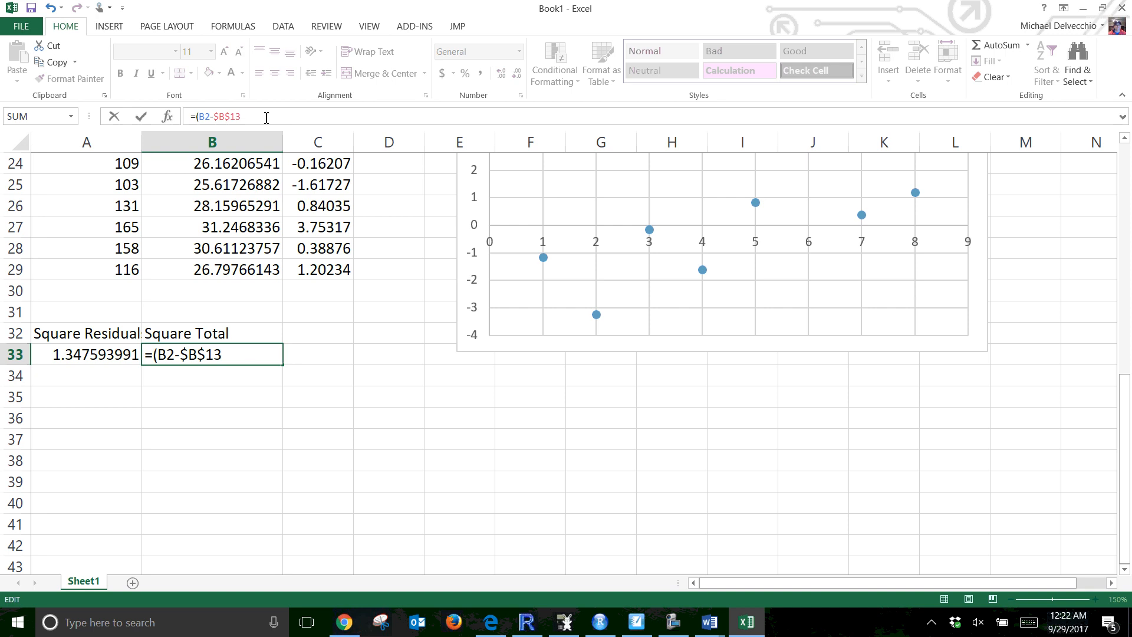
text()^2)
key(Return)
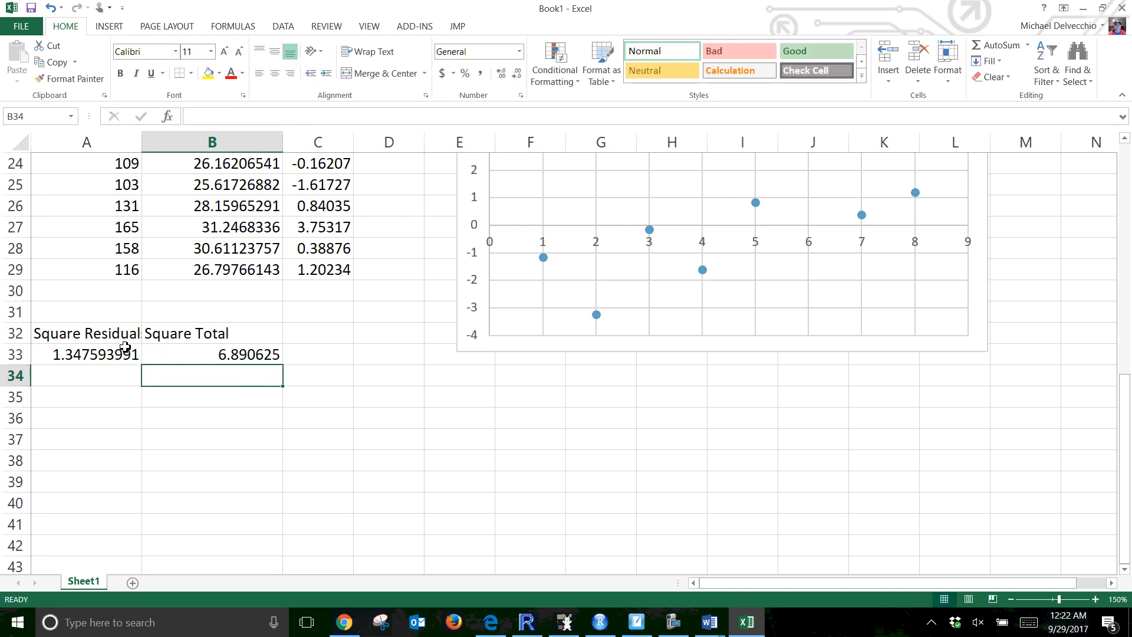
Fill the A33:B33 formulas down through row 40
drag(126, 354, 165, 353)
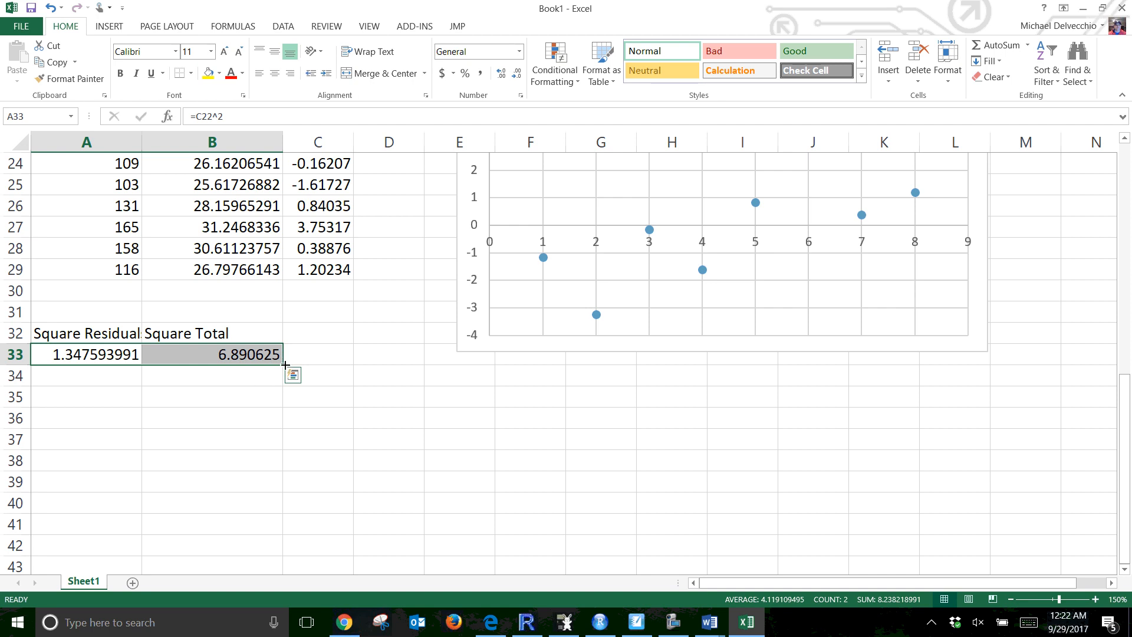
drag(286, 364, 255, 519)
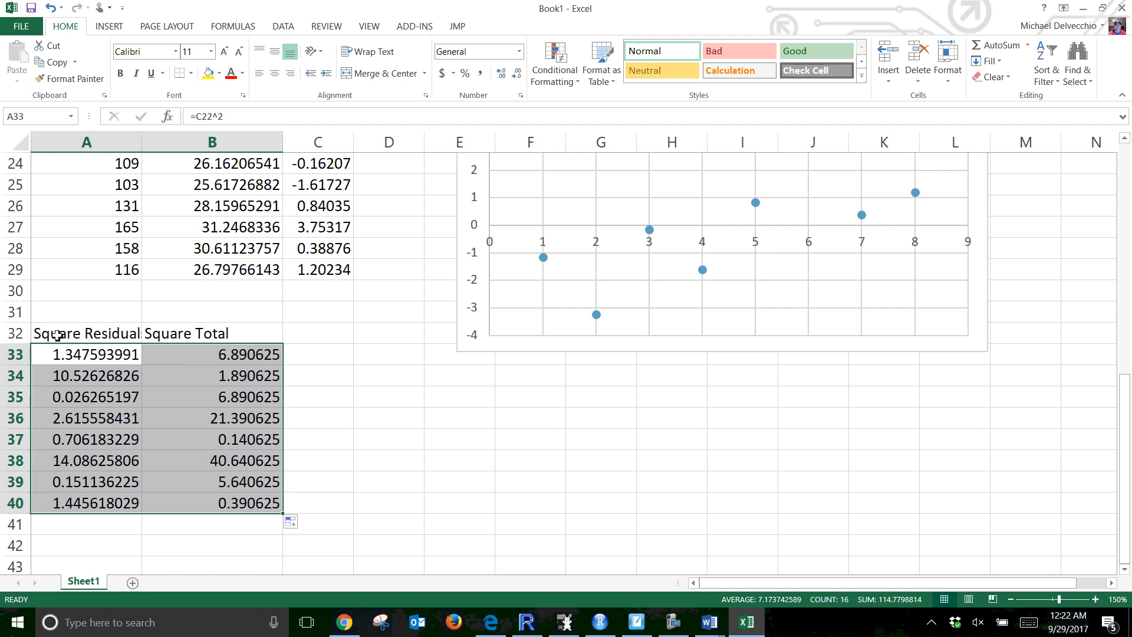
click(357, 432)
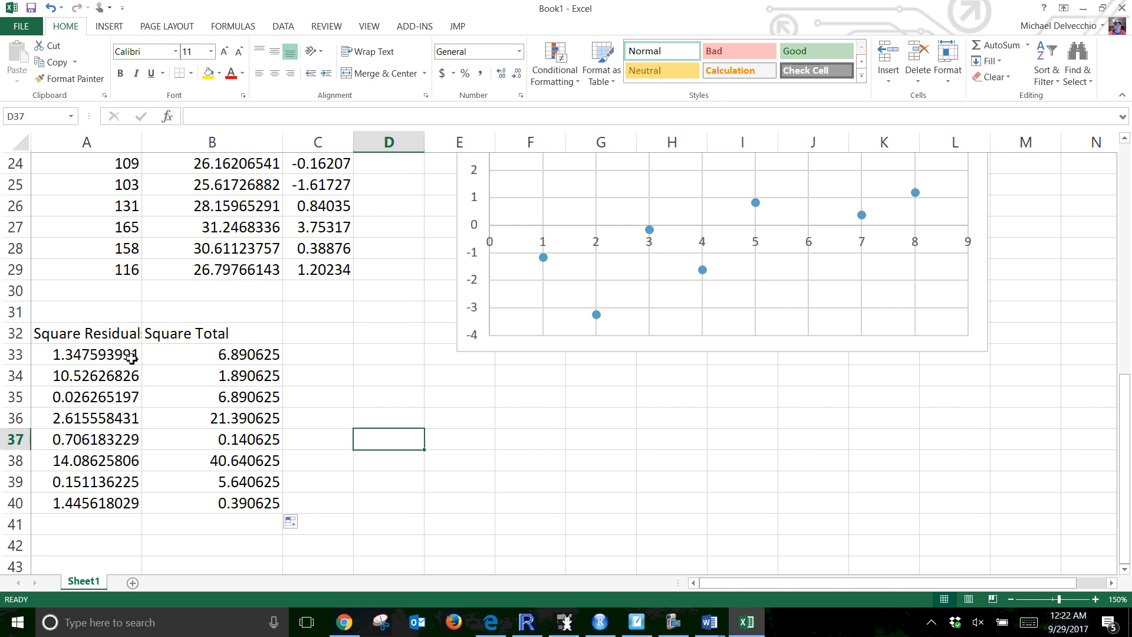
AutoSum both squared columns A33:B40 into row 41
drag(128, 354, 198, 522)
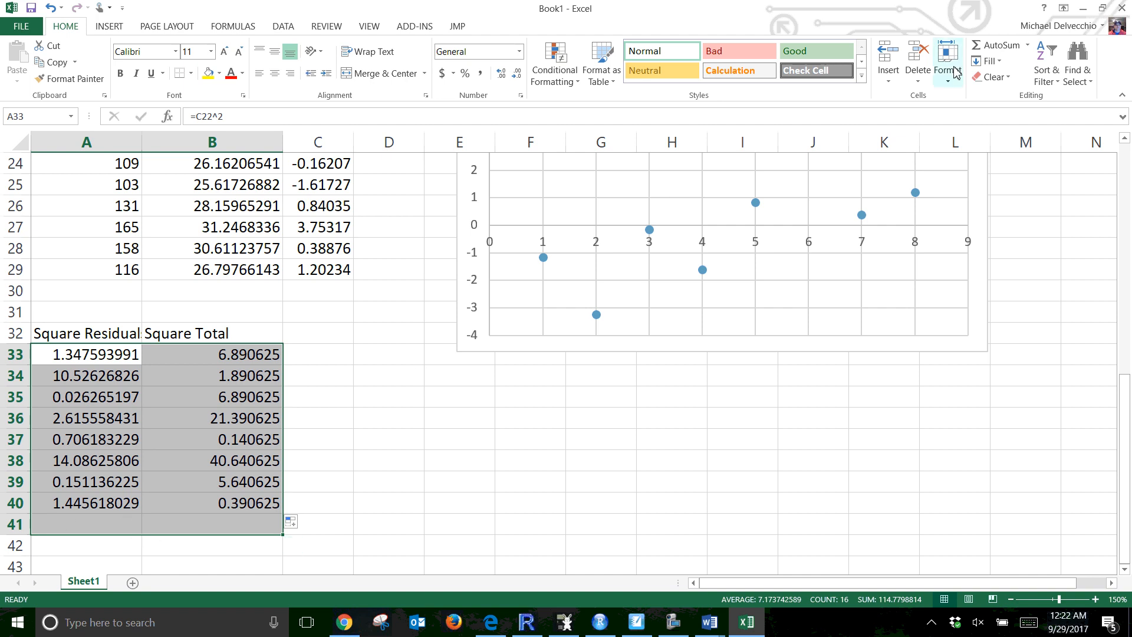
click(1010, 52)
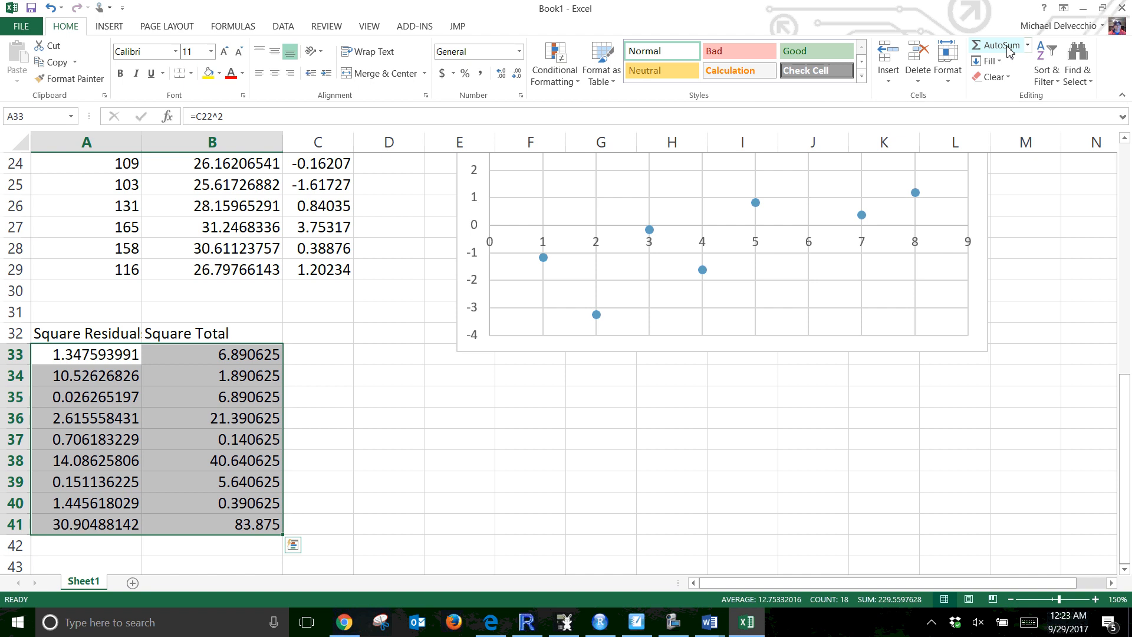
scroll(879, 83, down, 1)
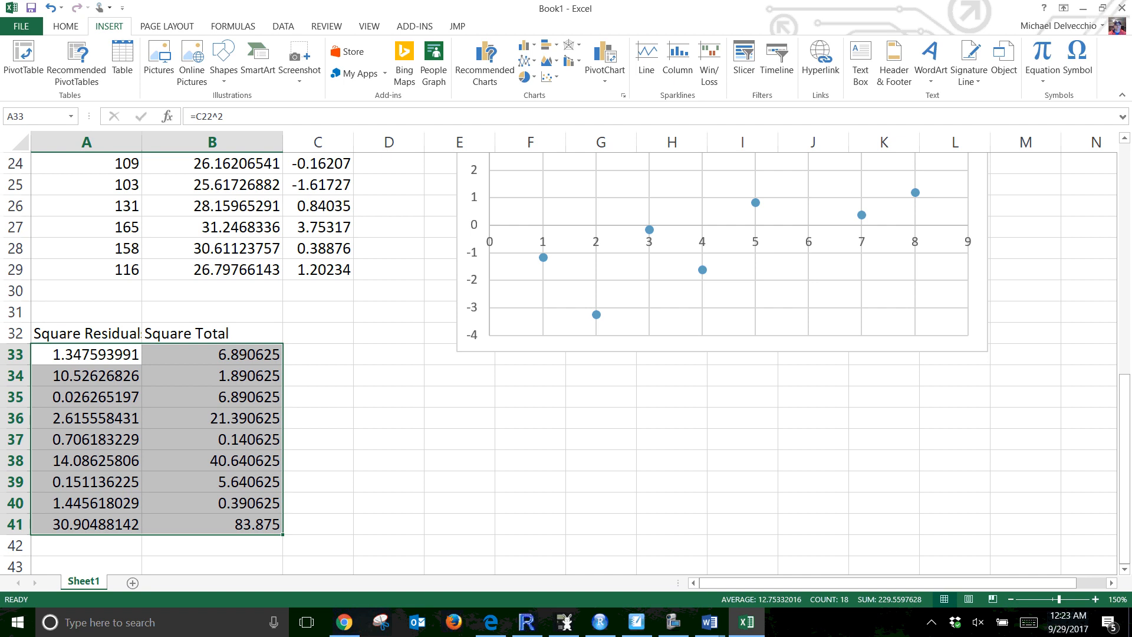
key(alt+Tab)
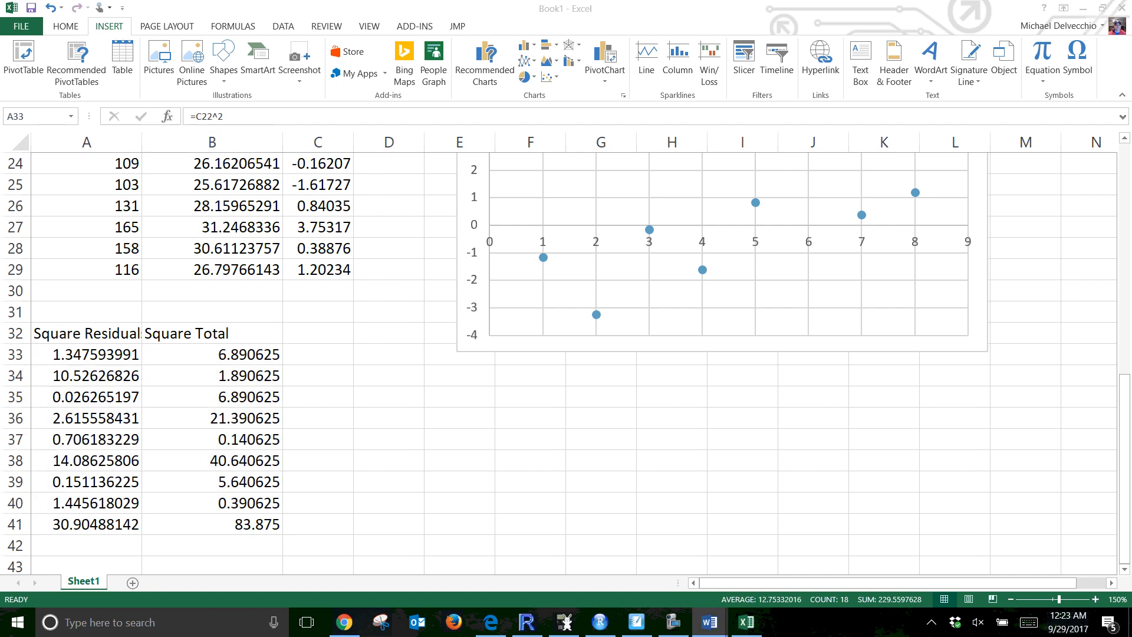
key(alt+Tab)
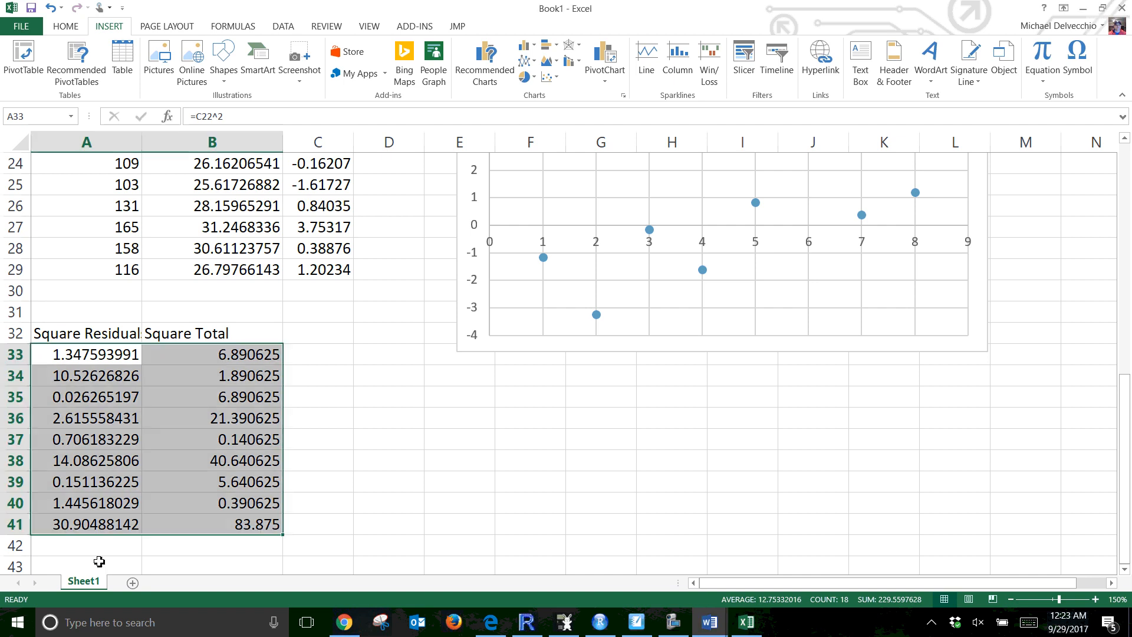
Label A43 as R^2
click(101, 564)
text(R)
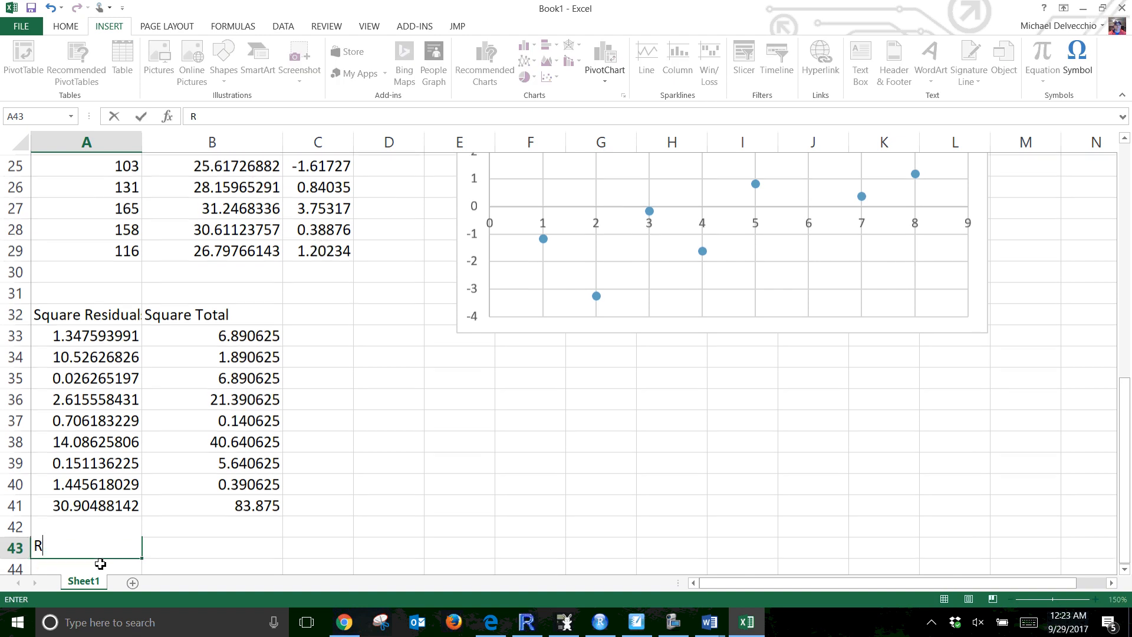
text(^2)
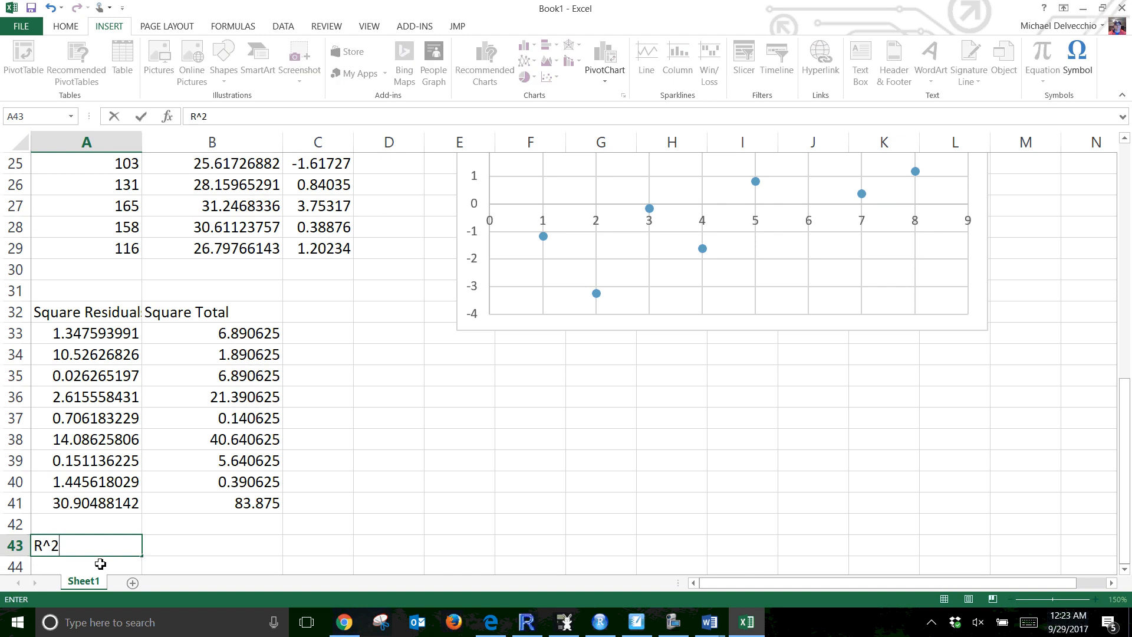
key(Tab)
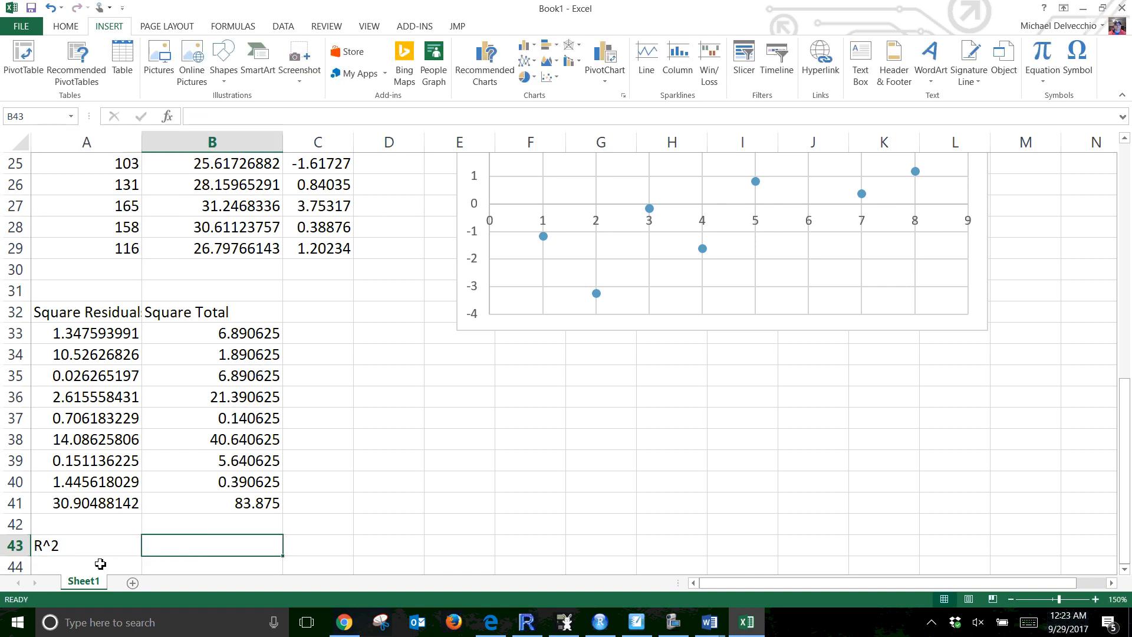
Enter =1-A41/B41 in B43 to compute R^2 from the squared residual and squared total sums
text(=-=)
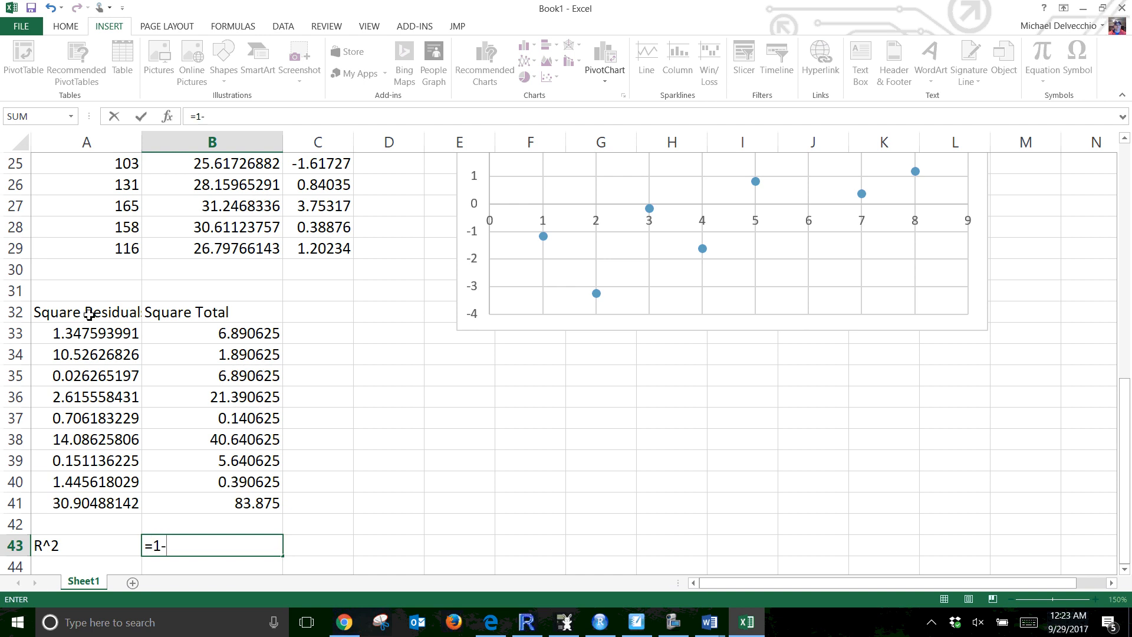
click(82, 504)
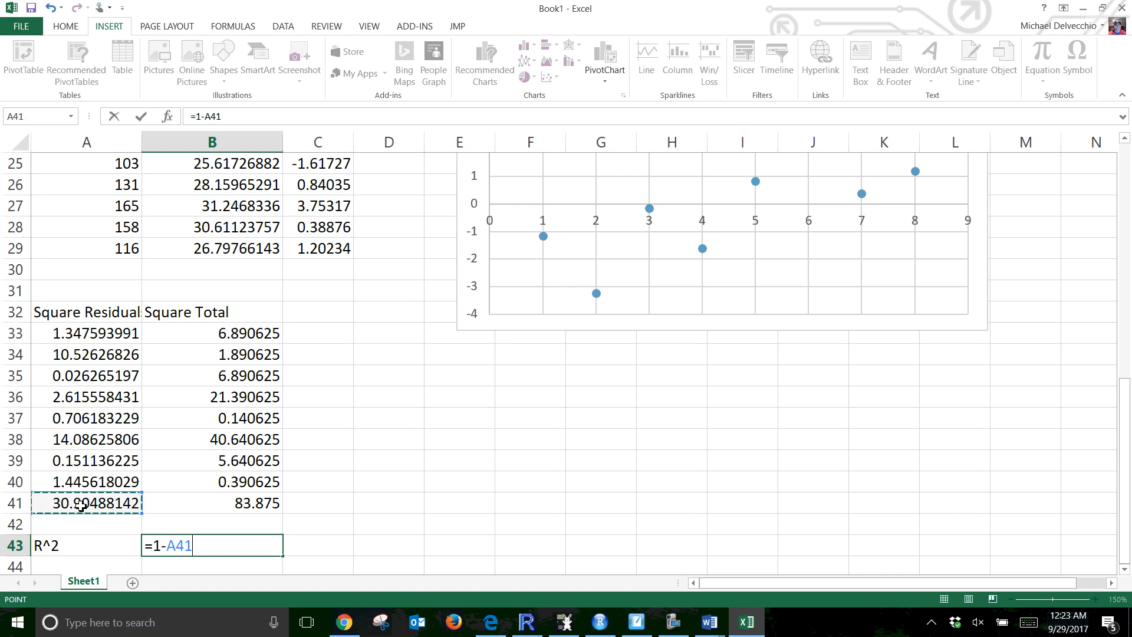
text(/)
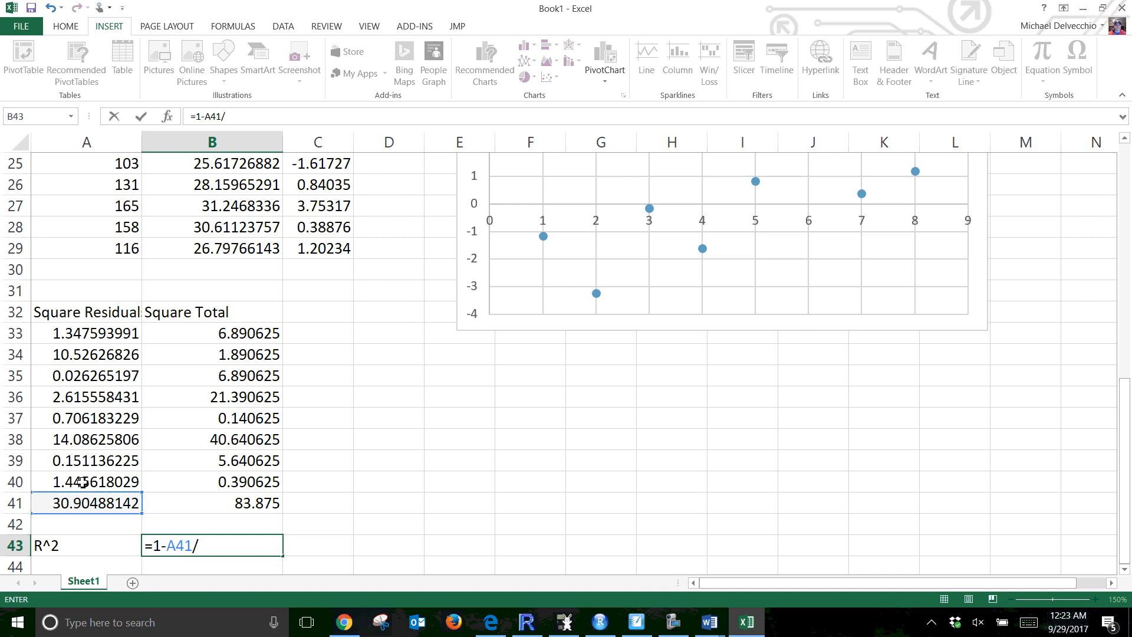
click(224, 507)
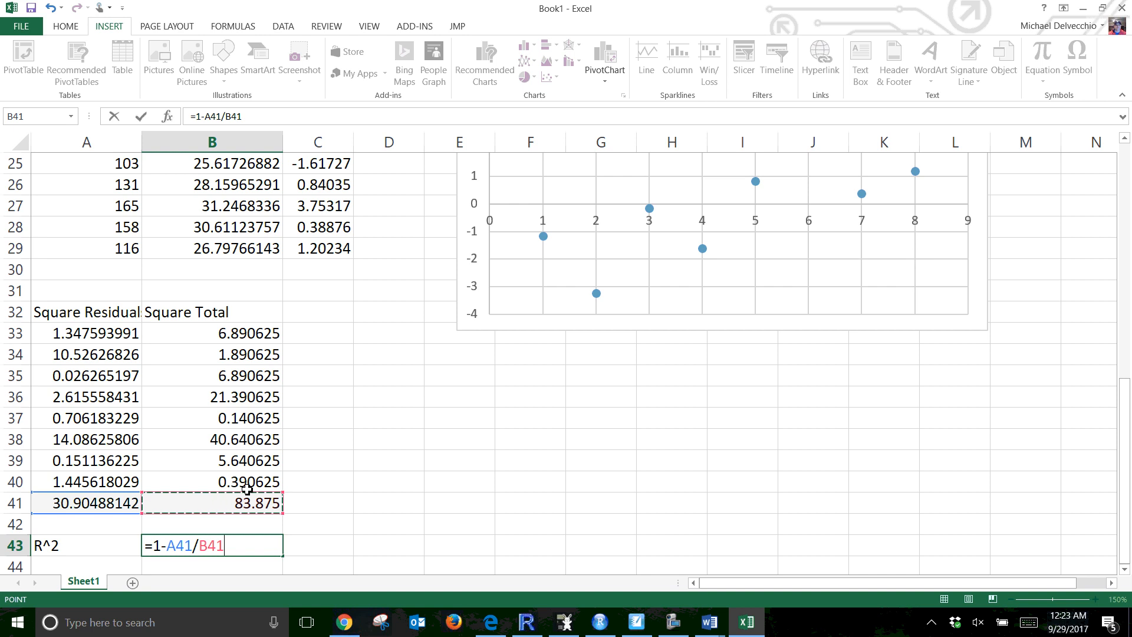
key(Return)
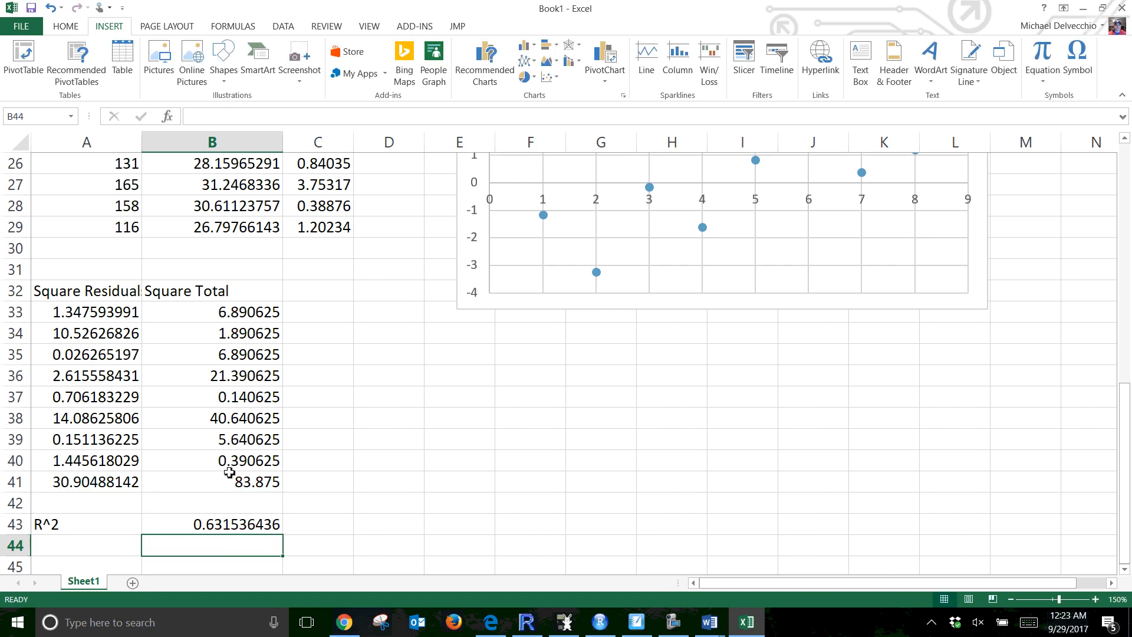
Compare the R^2 result in B43 with the R² shown in the scatter plot's trendline equation label
drag(241, 522, 204, 524)
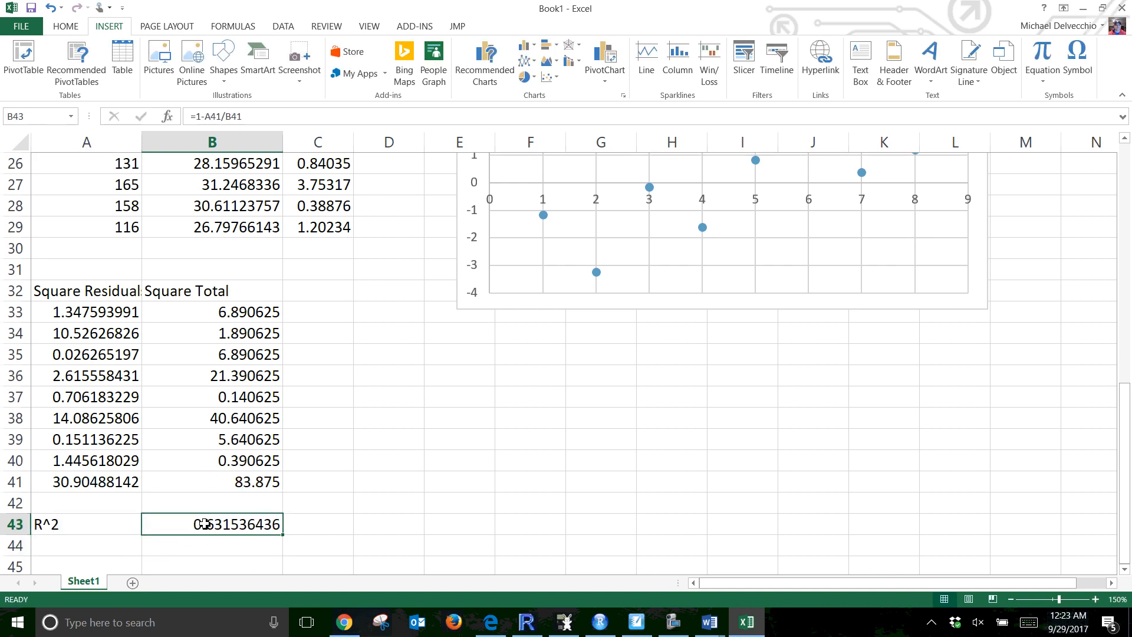
scroll(972, 455, up, 8)
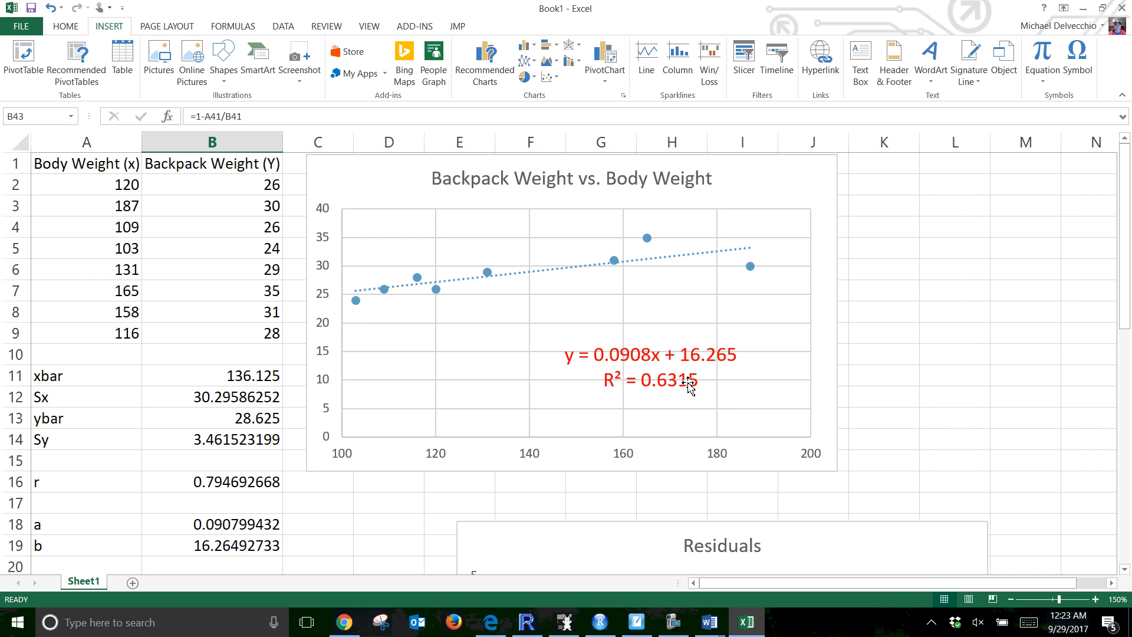
click(659, 384)
double_click(657, 384)
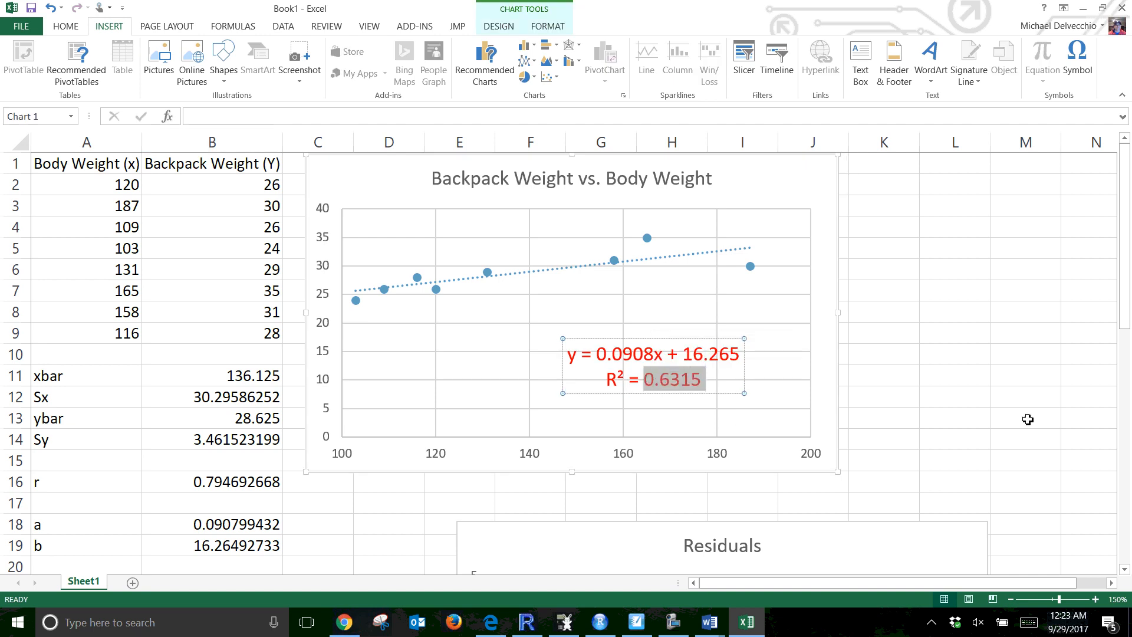
click(1002, 420)
scroll(1002, 420, down, 10)
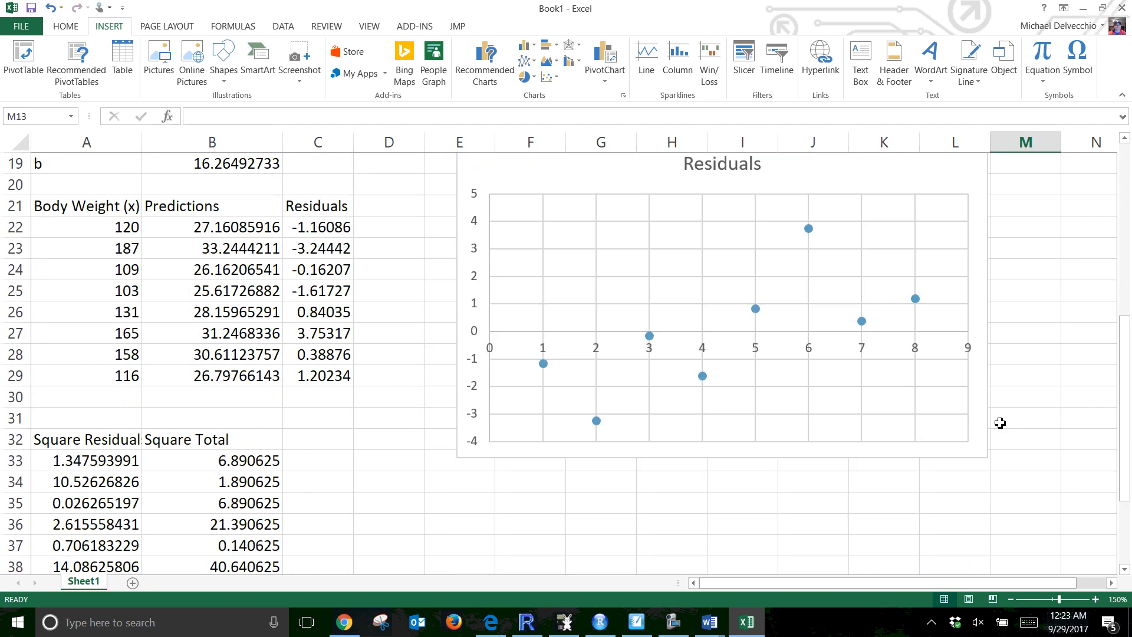
scroll(566, 354, down, 3)
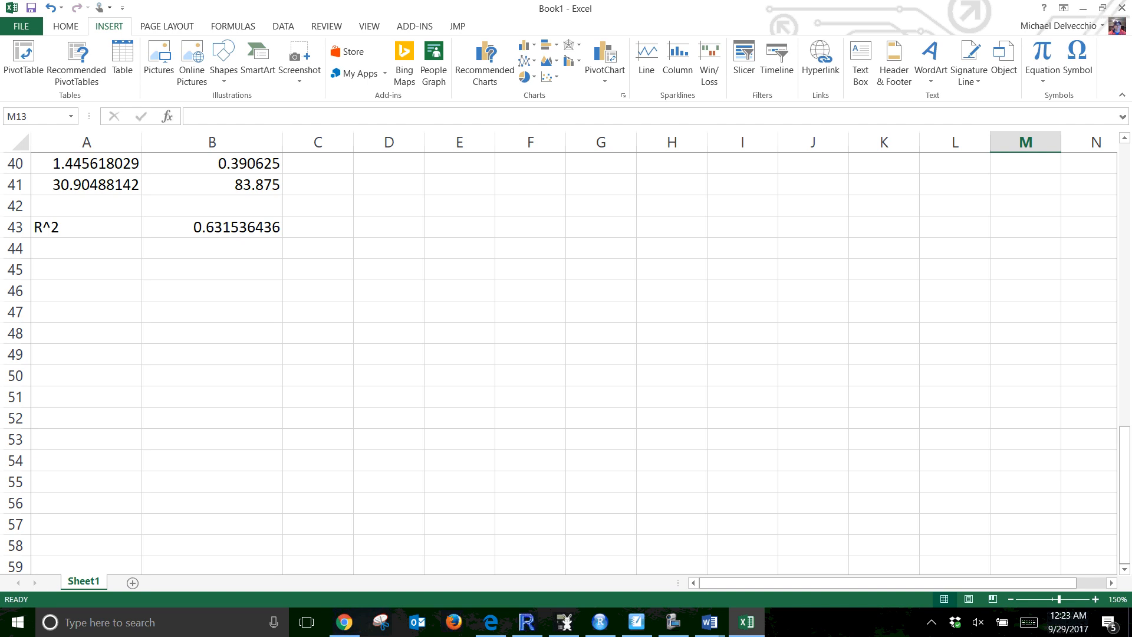
scroll(566, 354, up, 2)
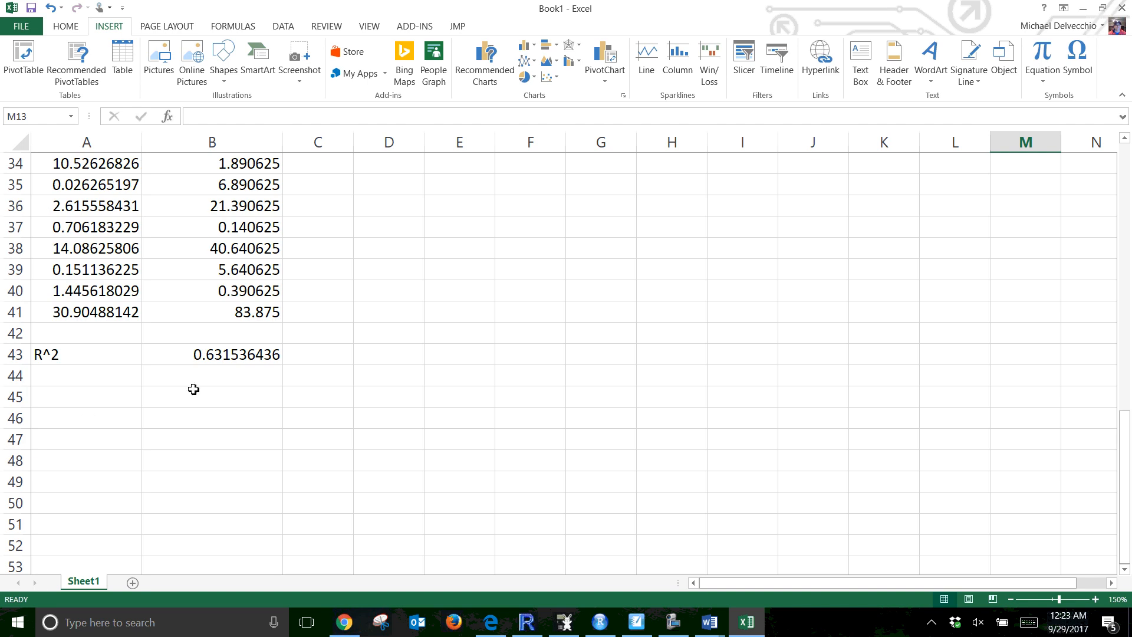
click(213, 360)
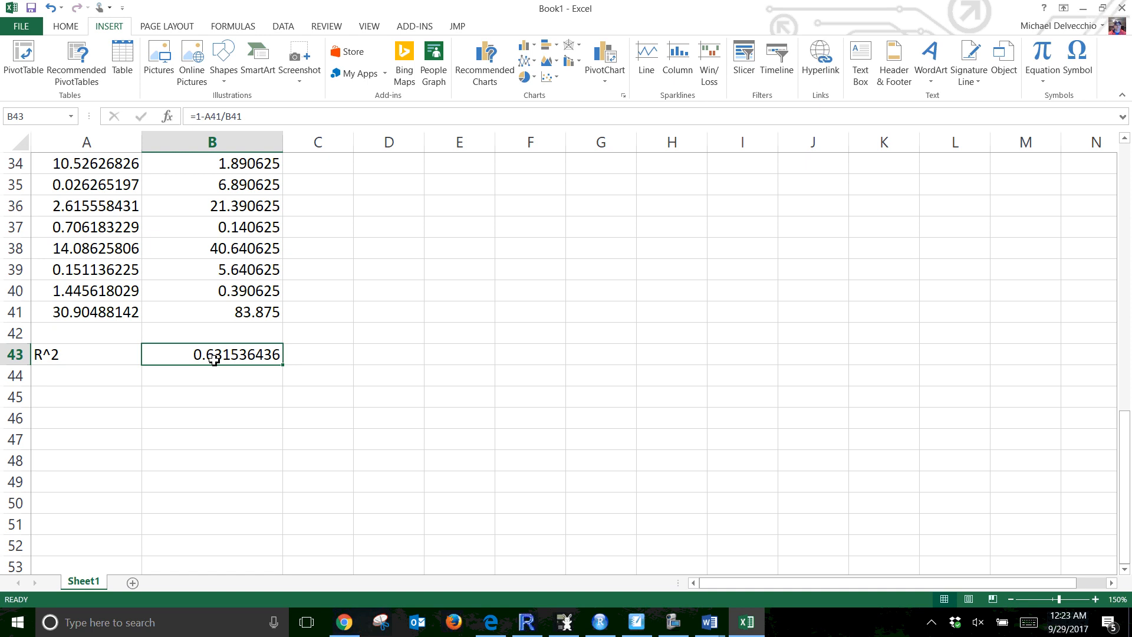
scroll(326, 448, up, 11)
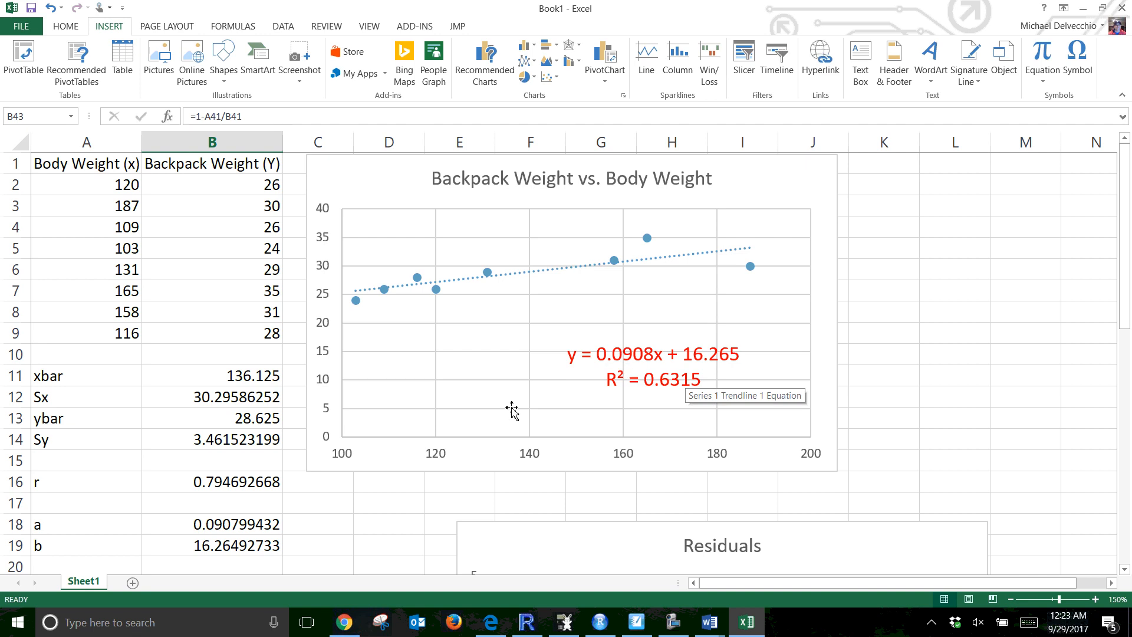
scroll(510, 409, down, 1)
scroll(295, 385, down, 1)
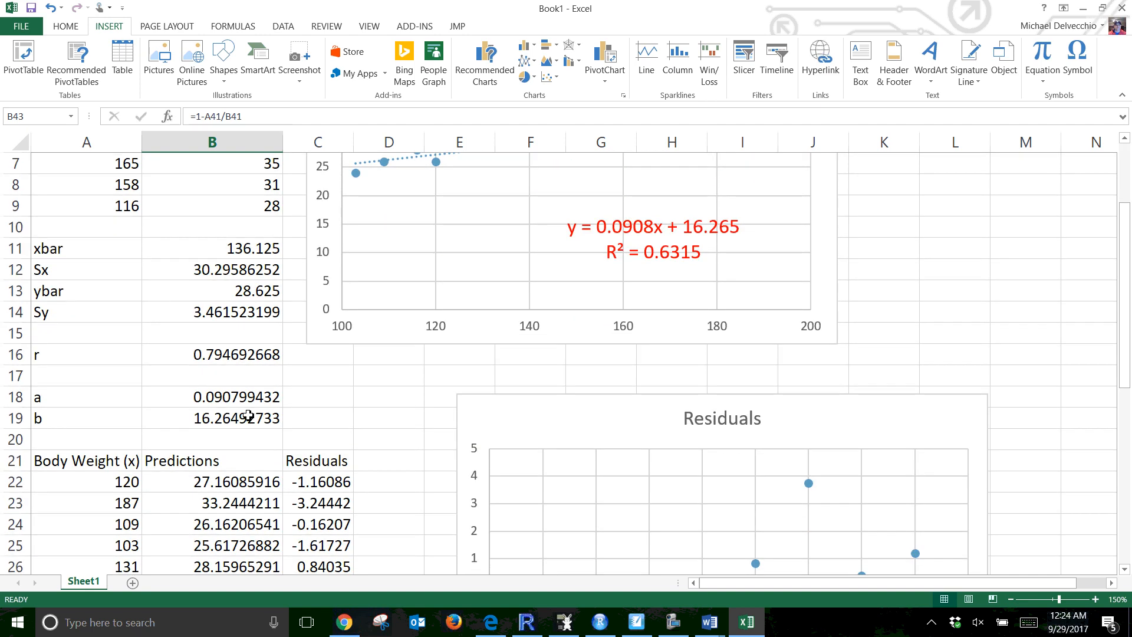
drag(286, 402, 293, 430)
scroll(513, 472, down, 7)
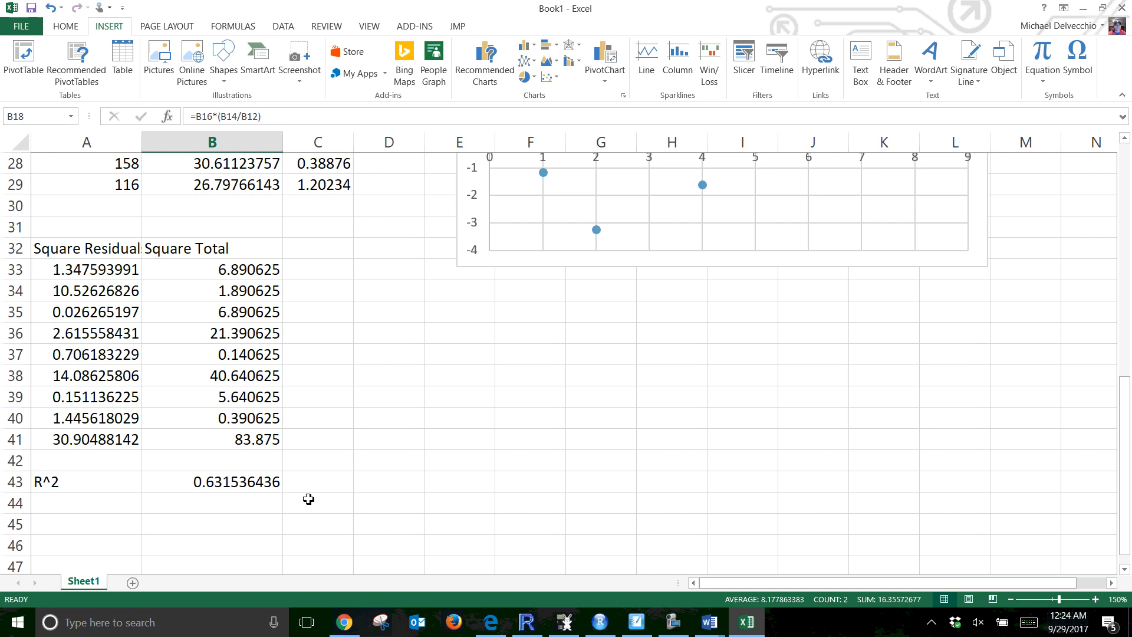
click(258, 485)
scroll(566, 363, down, 3)
key(alt+Tab)
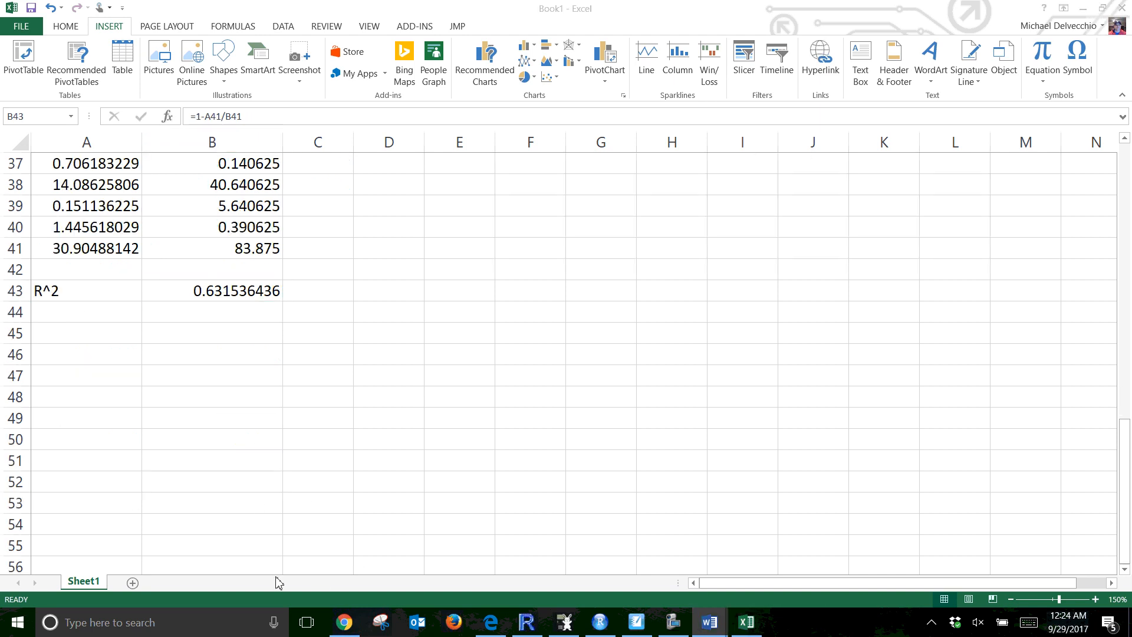
key(alt+Tab)
scroll(378, 466, up, 11)
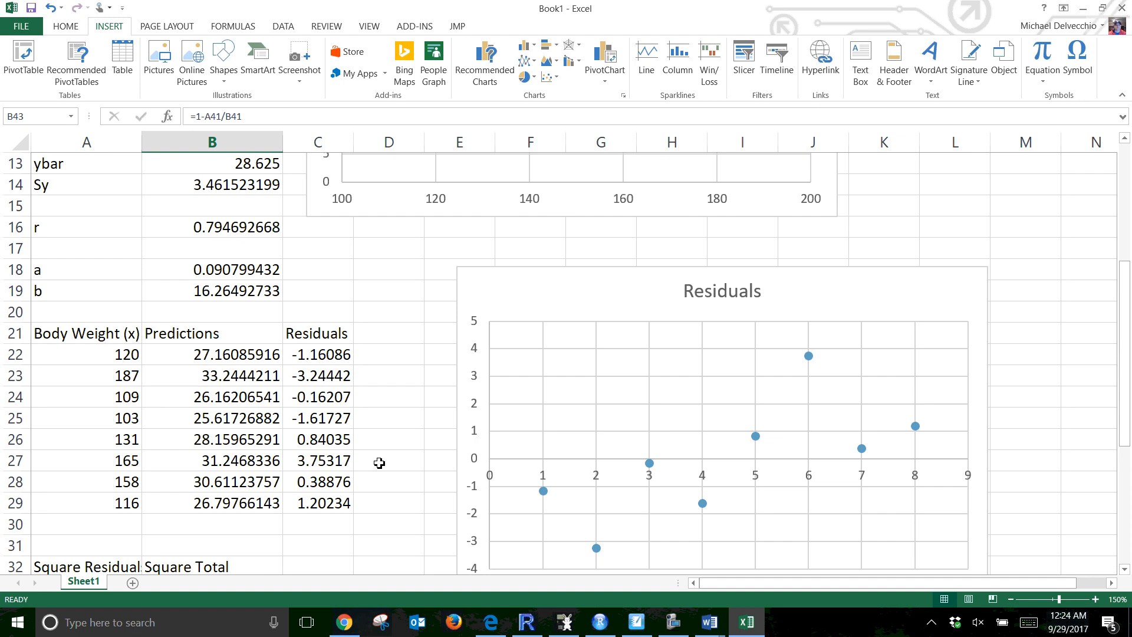
scroll(379, 466, up, 1)
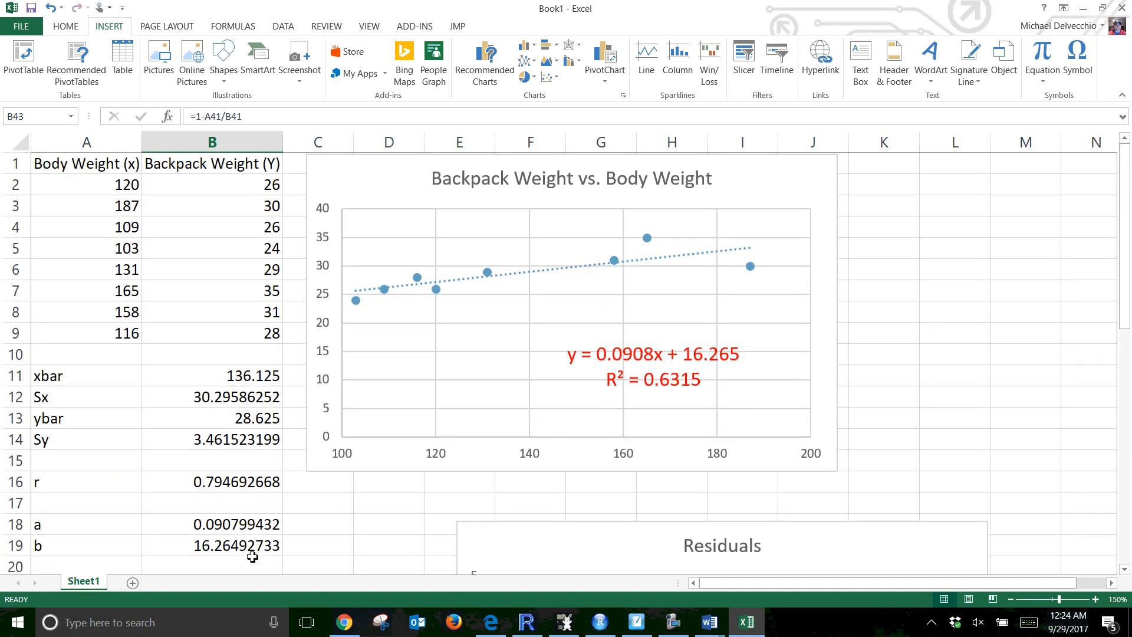